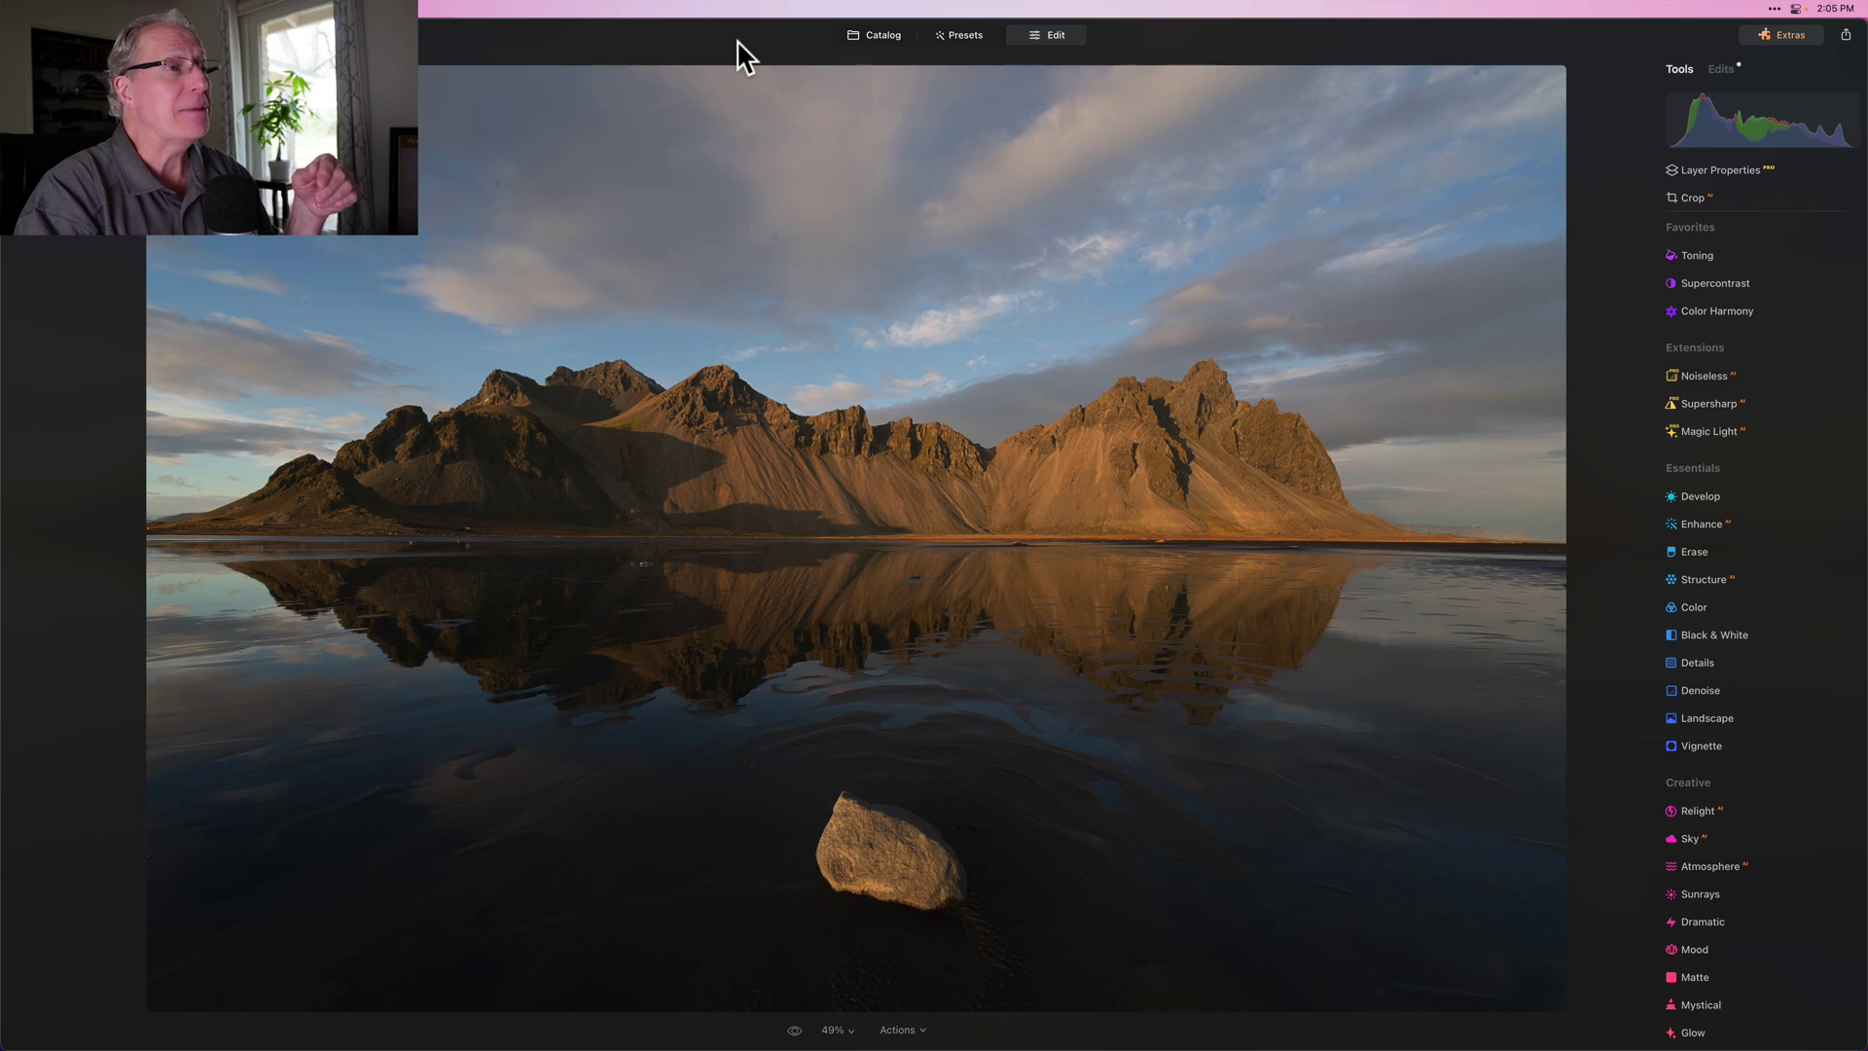
# Compare the finished edit of the mountain reflection photo with the original.
pyautogui.press('\\')
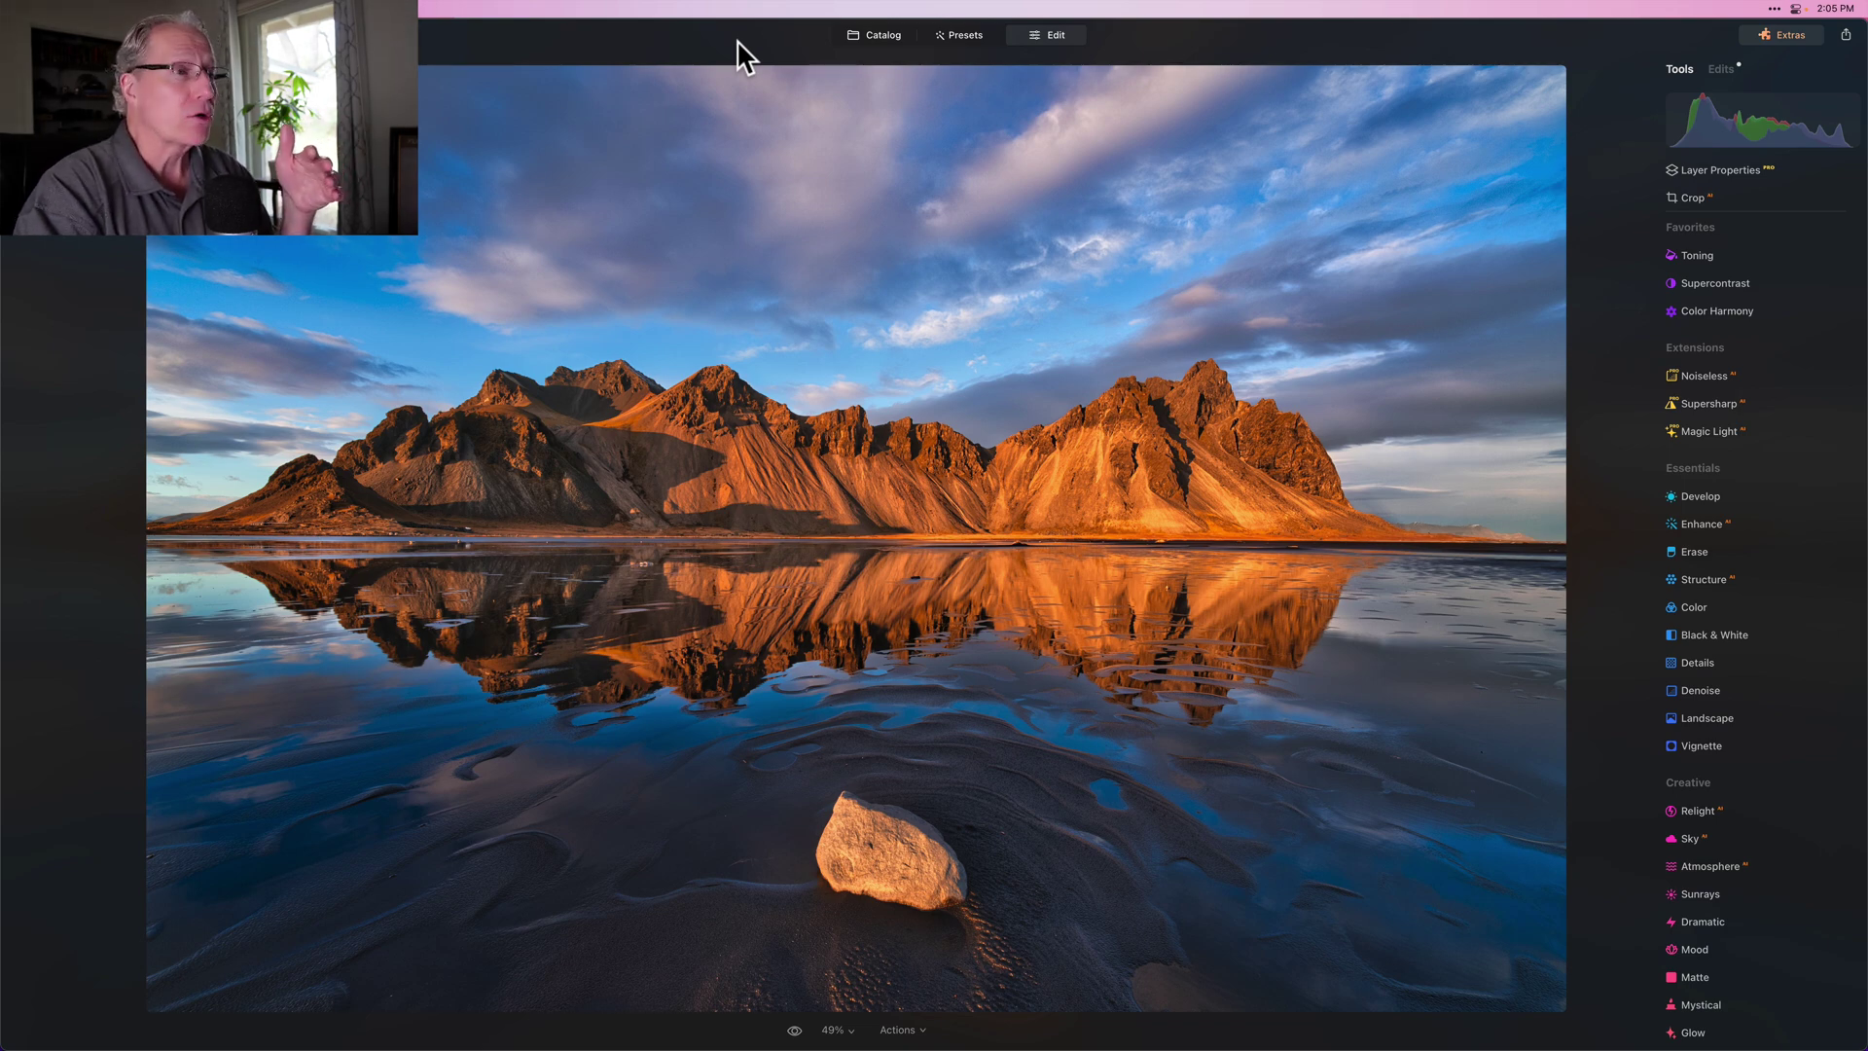
pyautogui.press('\\')
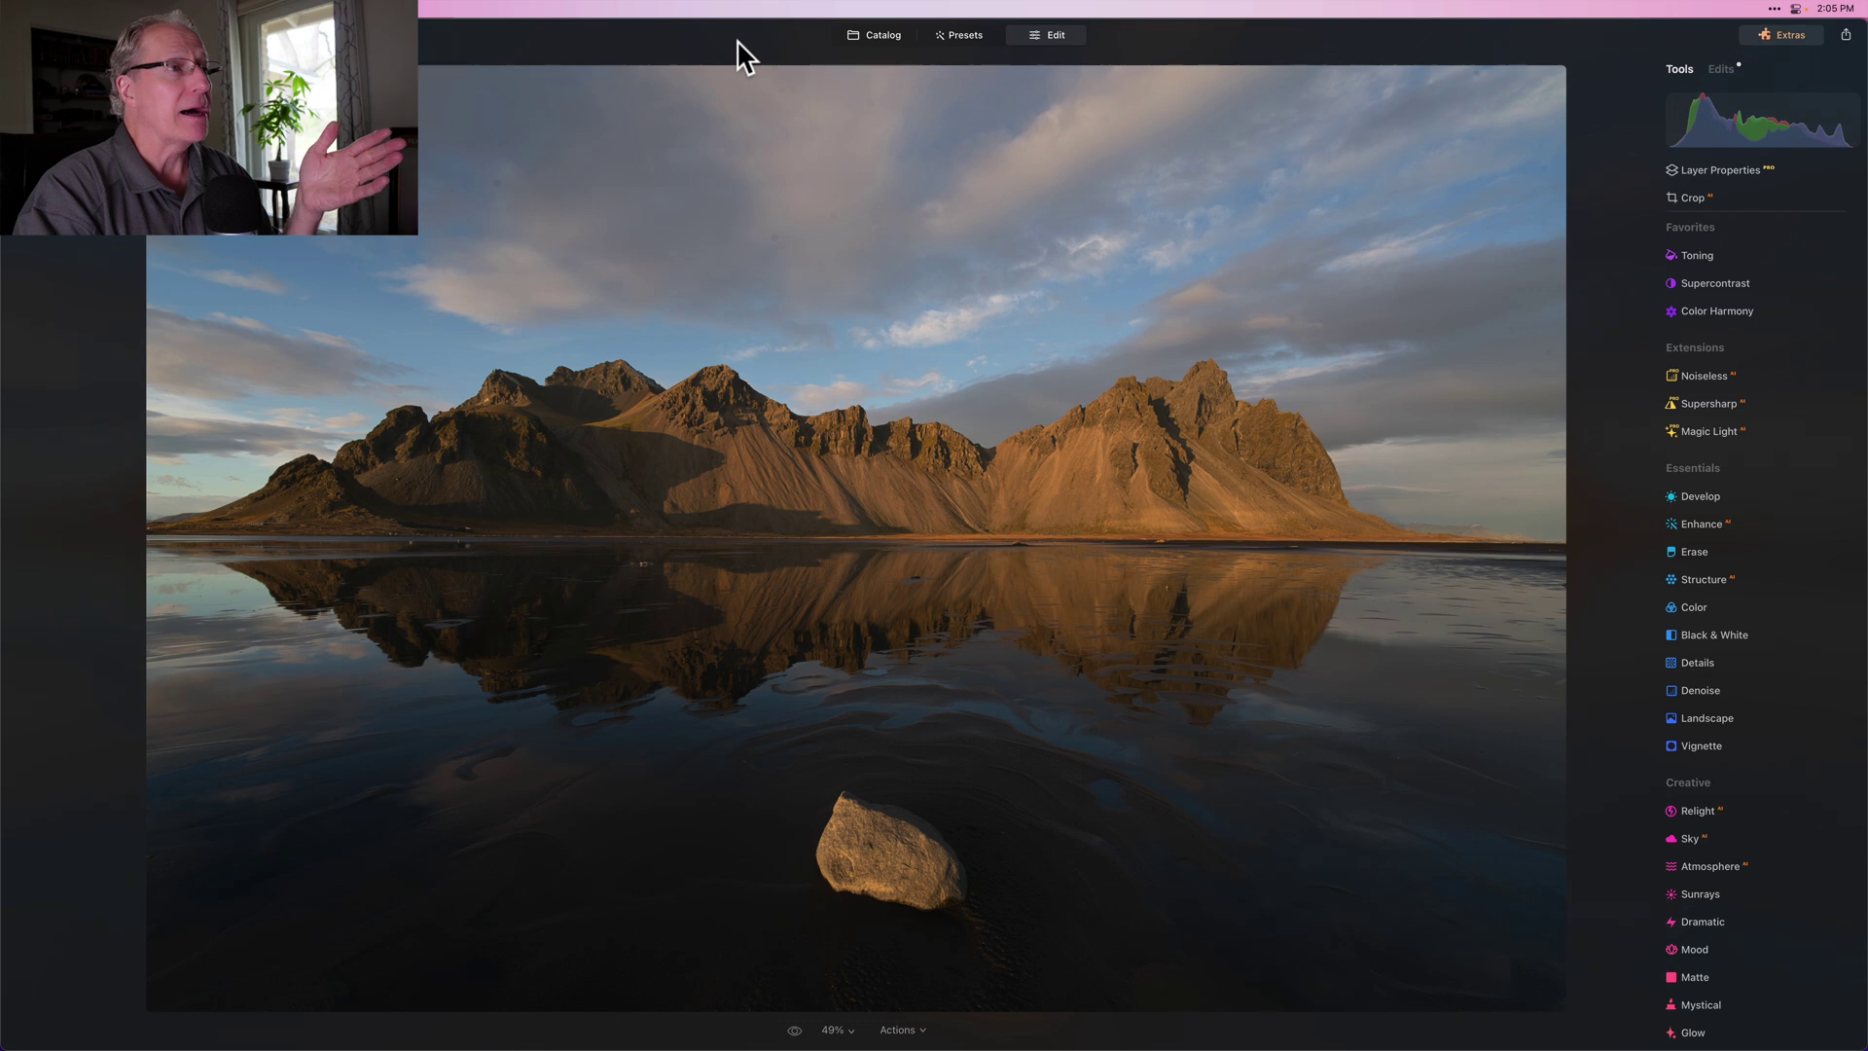
pyautogui.press('\\')
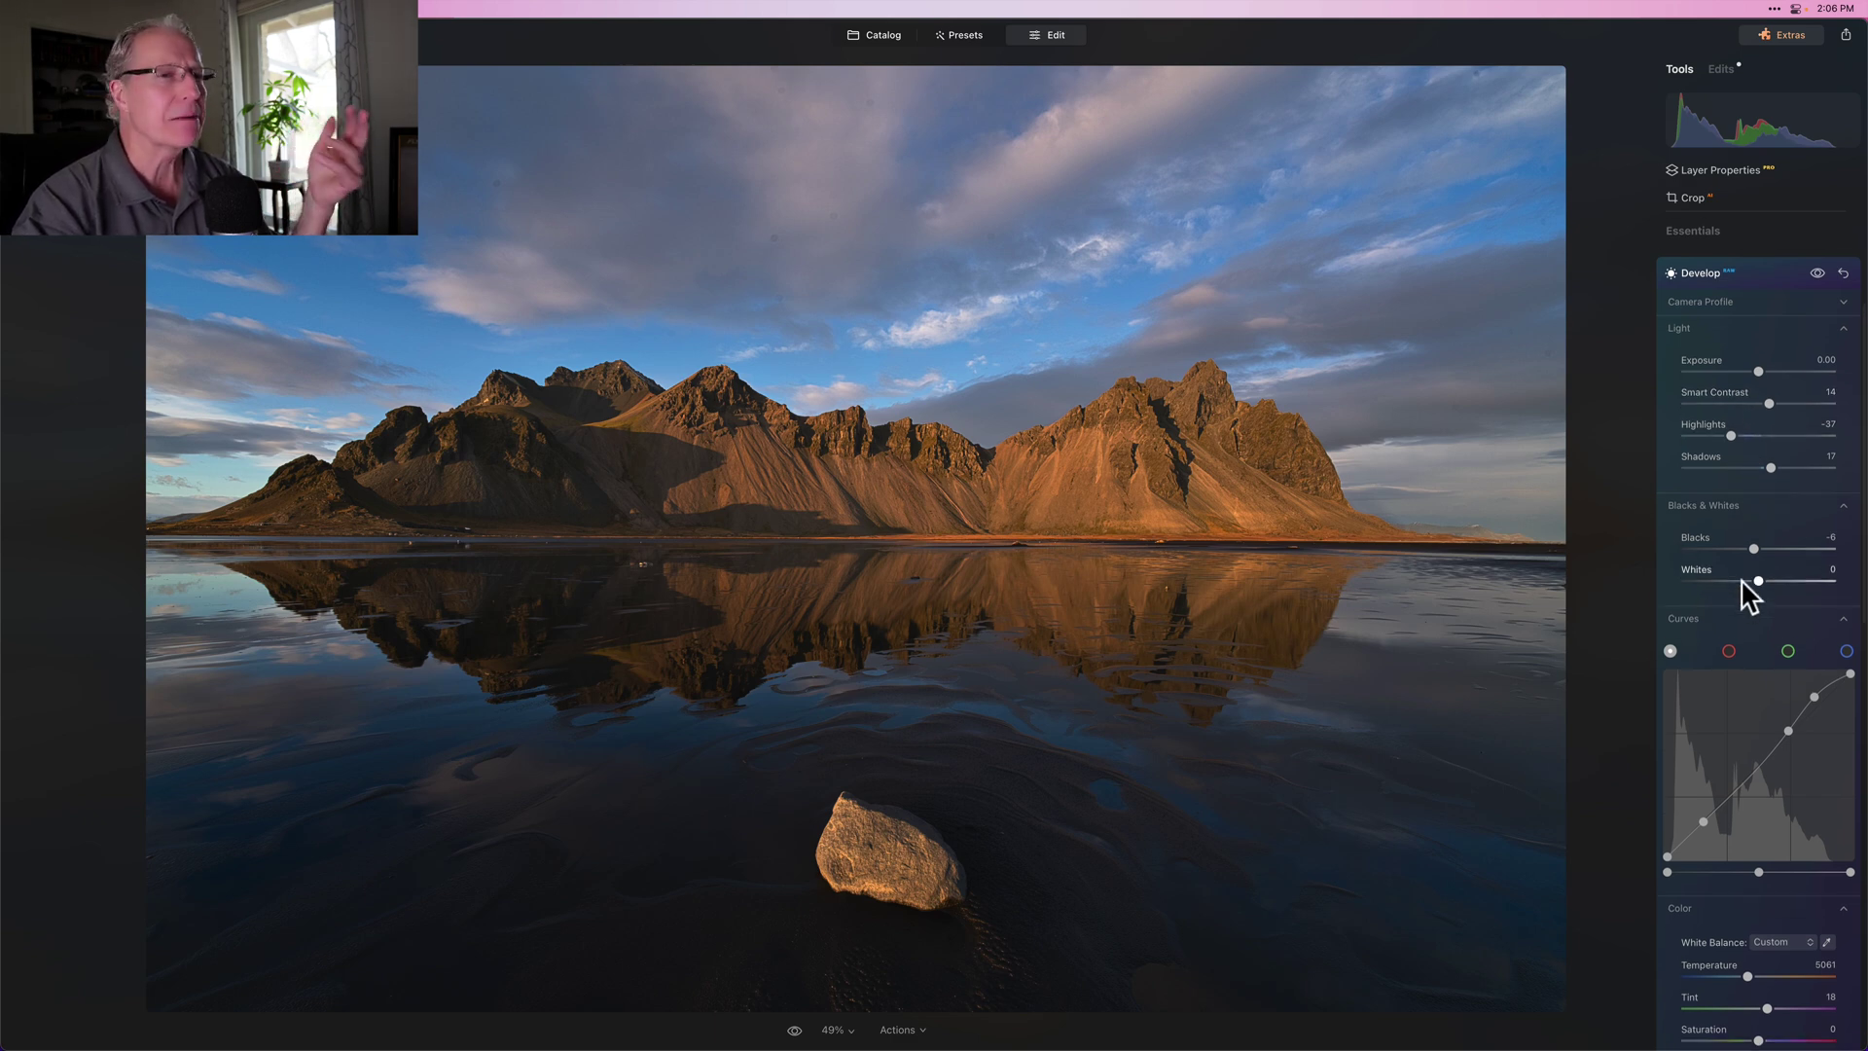
# Review the Develop tool's light, curve and color adjustments and compare the photo with and without them.
pyautogui.scroll(-2, 1746, 593)
pyautogui.scroll(-2, 1776, 657)
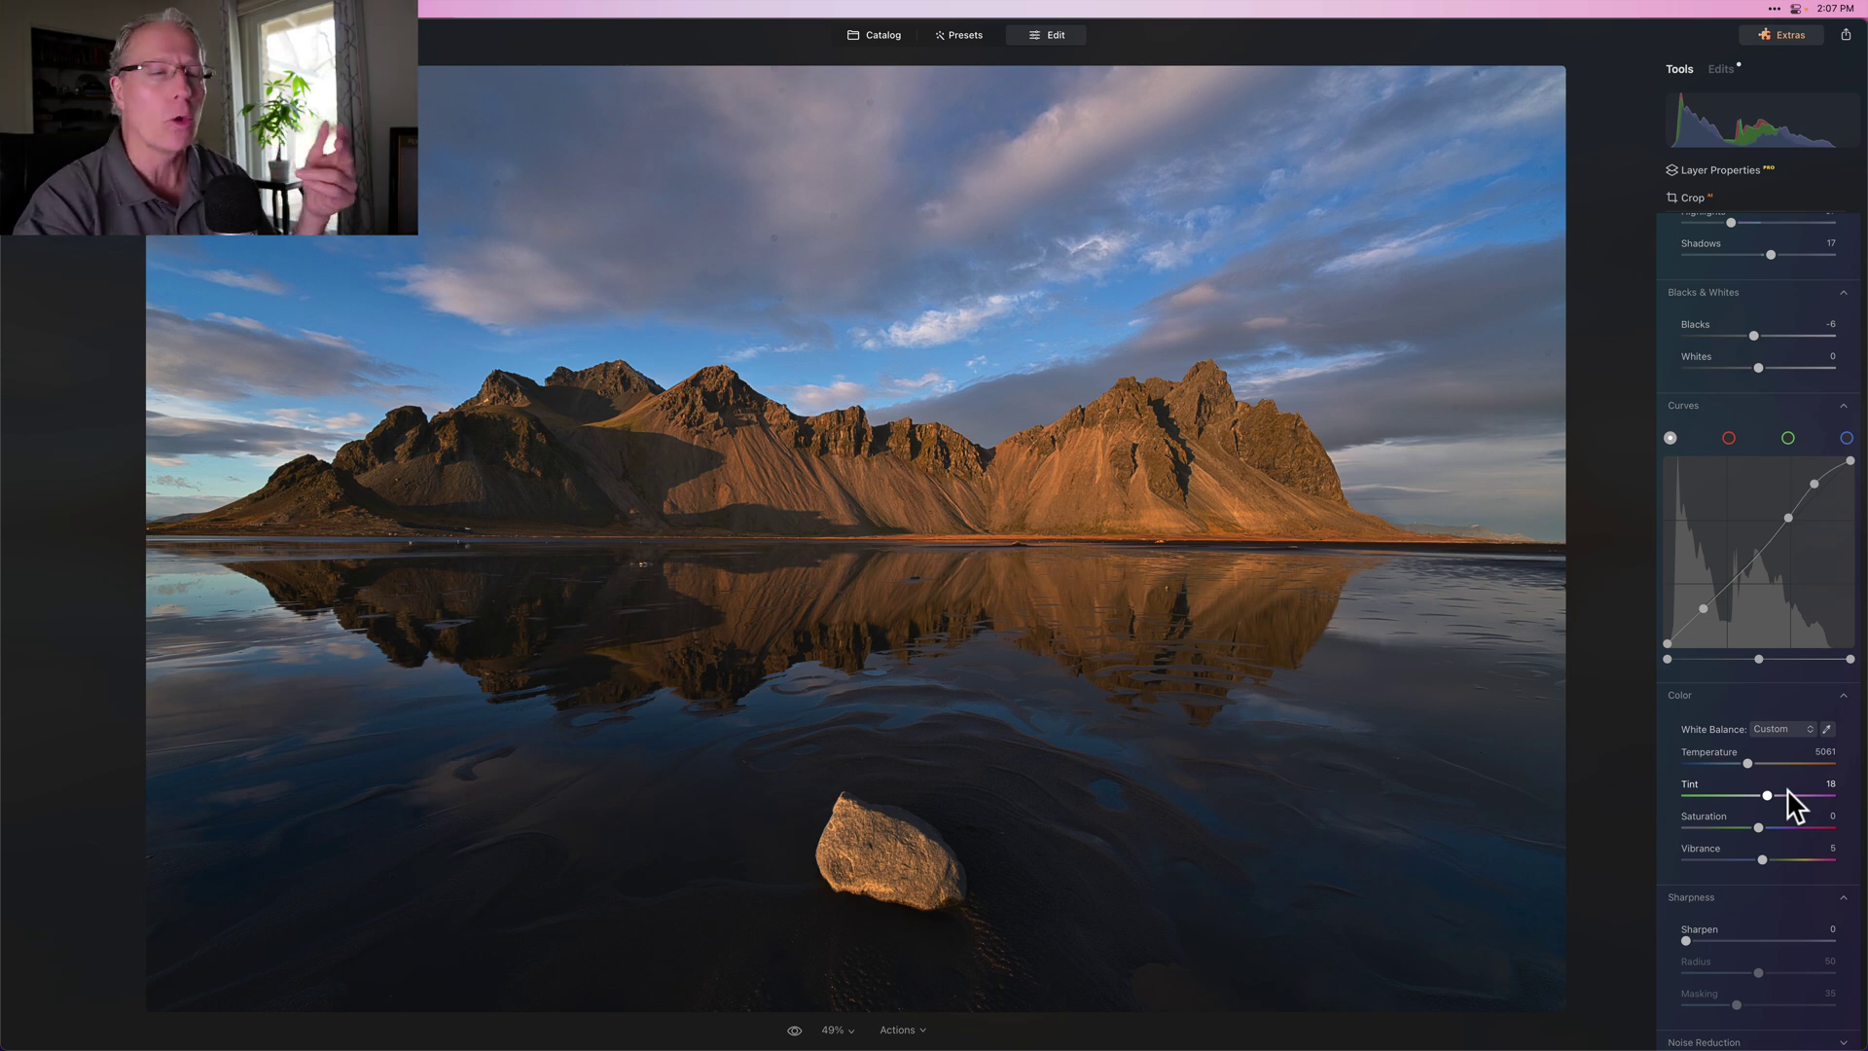
pyautogui.scroll(5, 1788, 790)
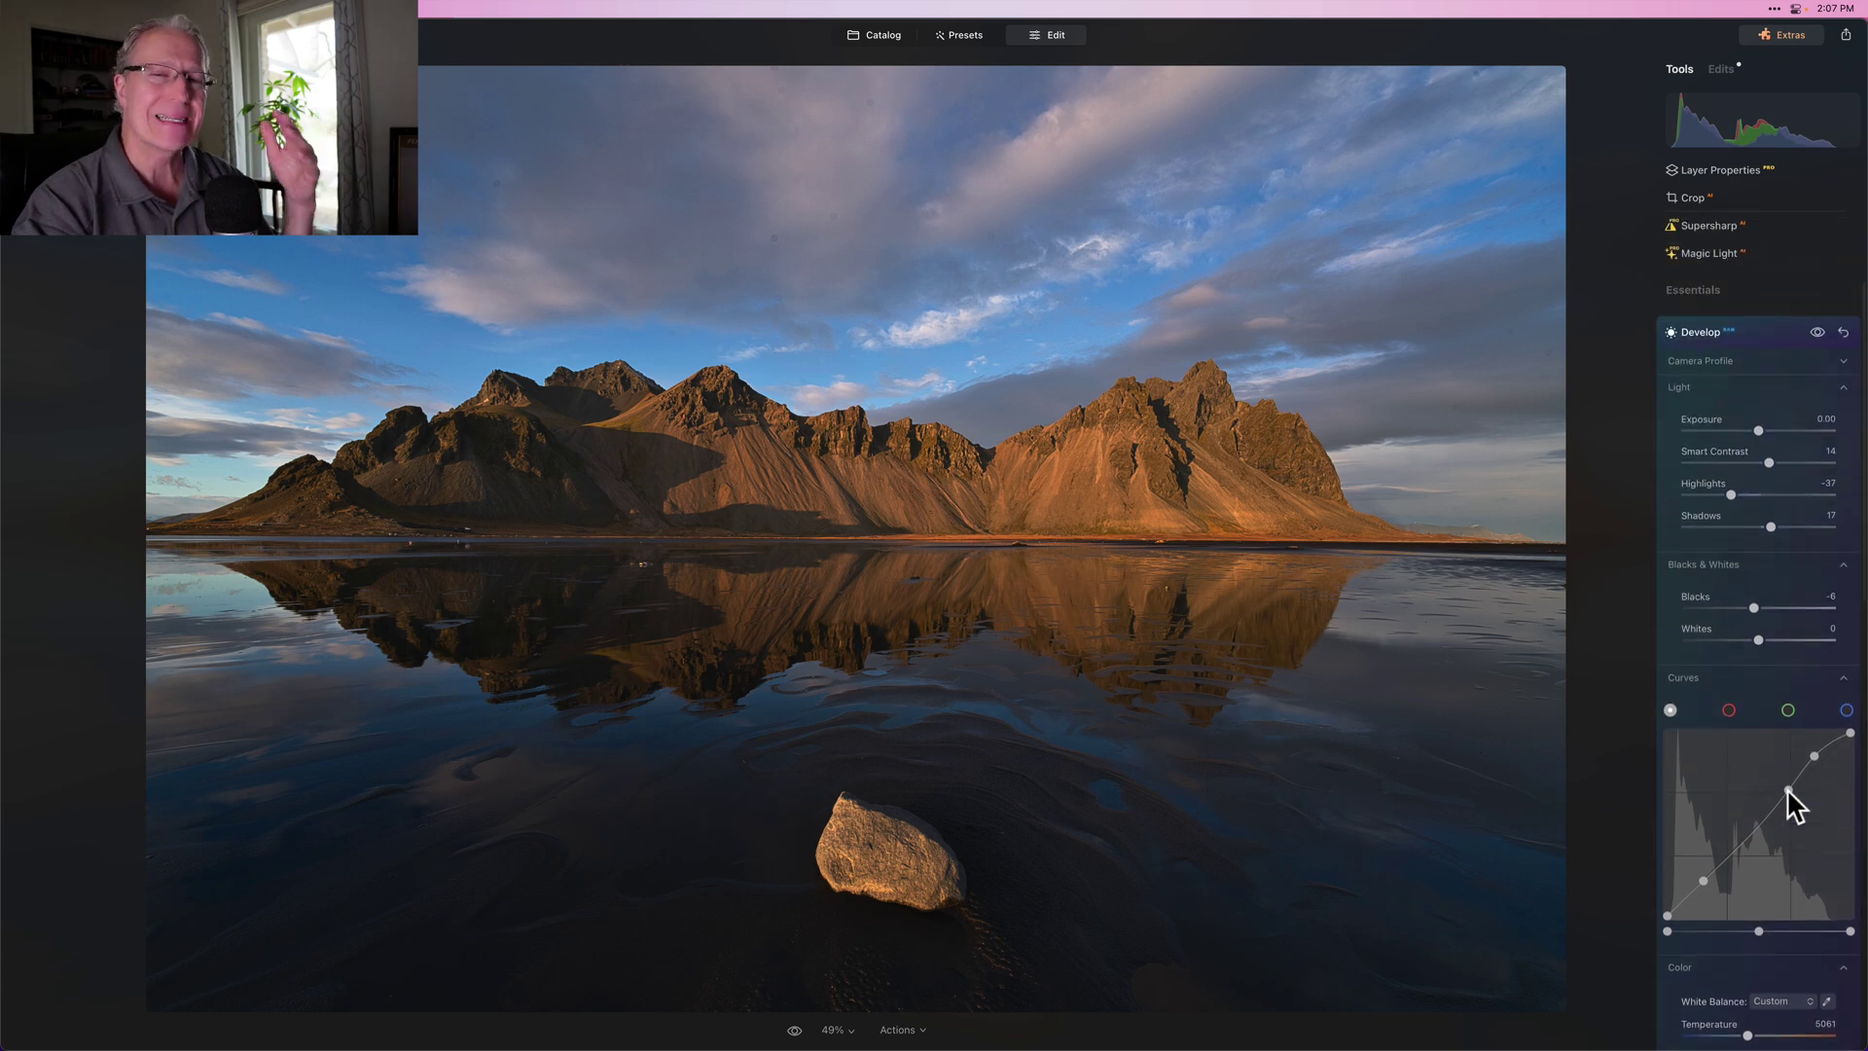
pyautogui.scroll(1, 1795, 805)
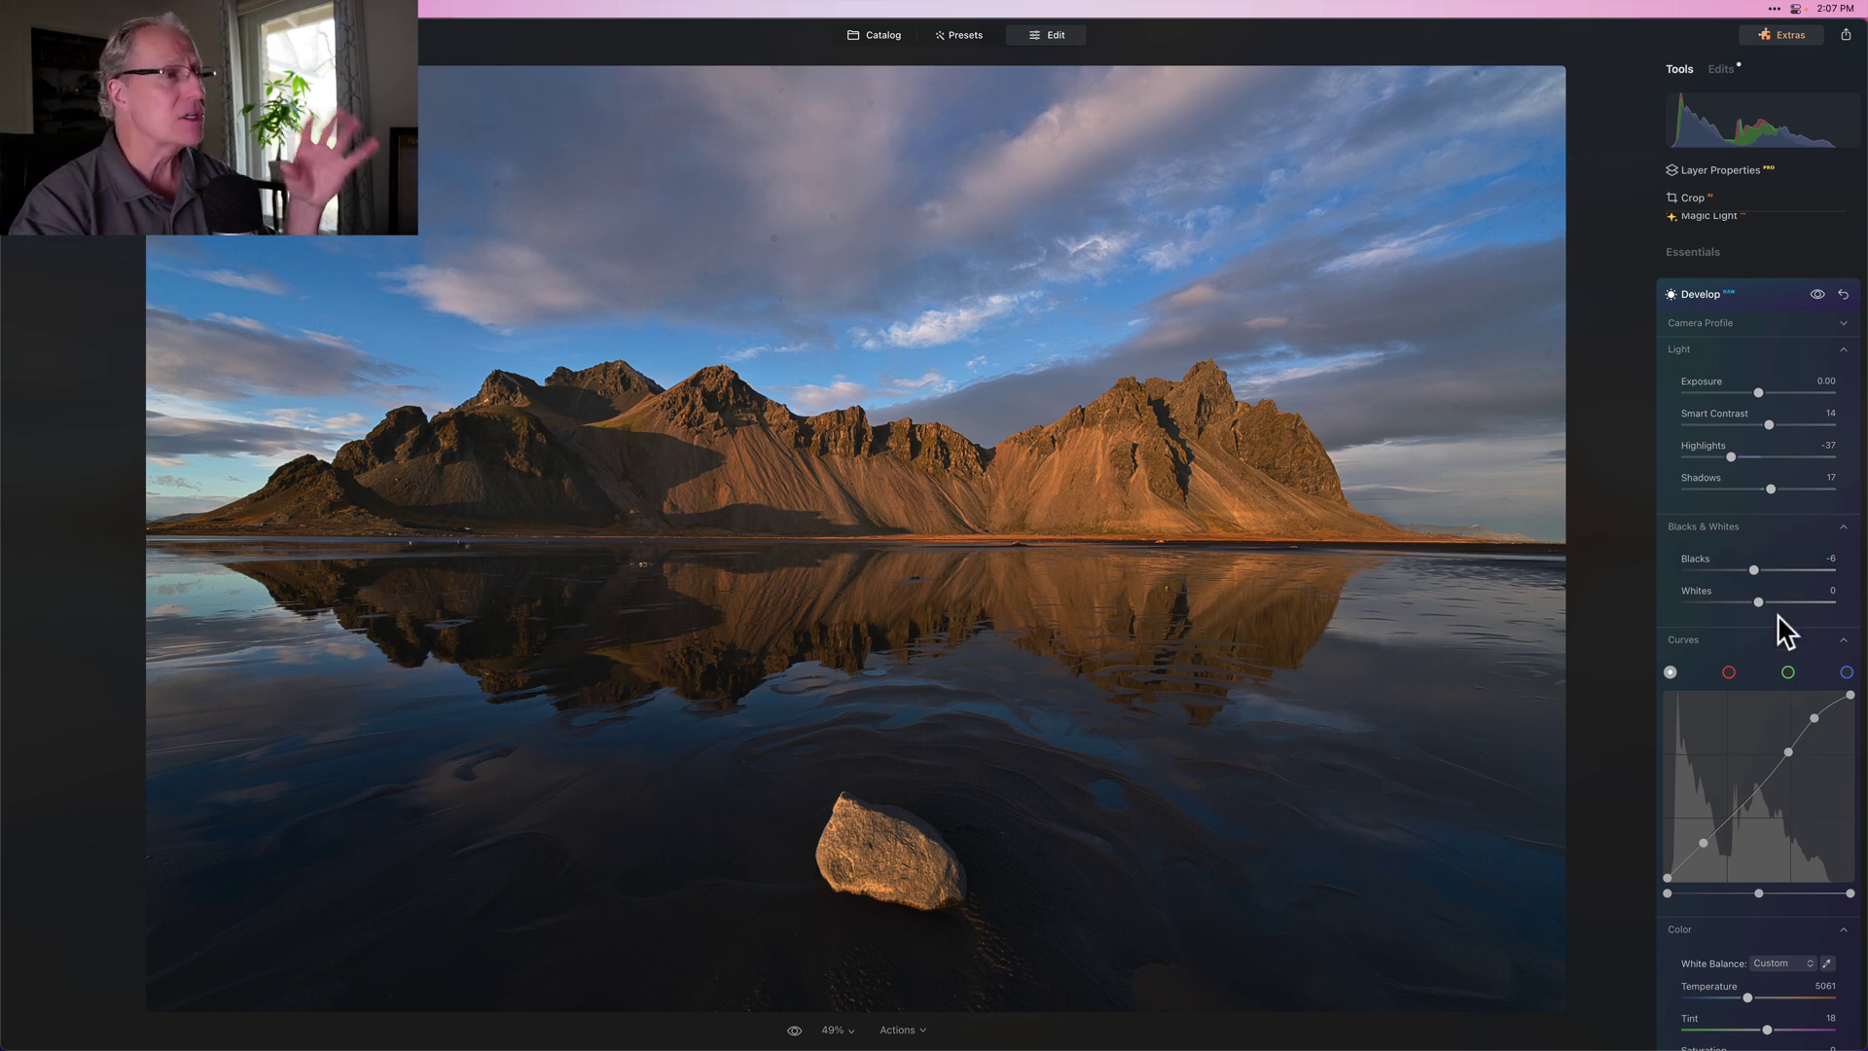
pyautogui.click(1816, 294)
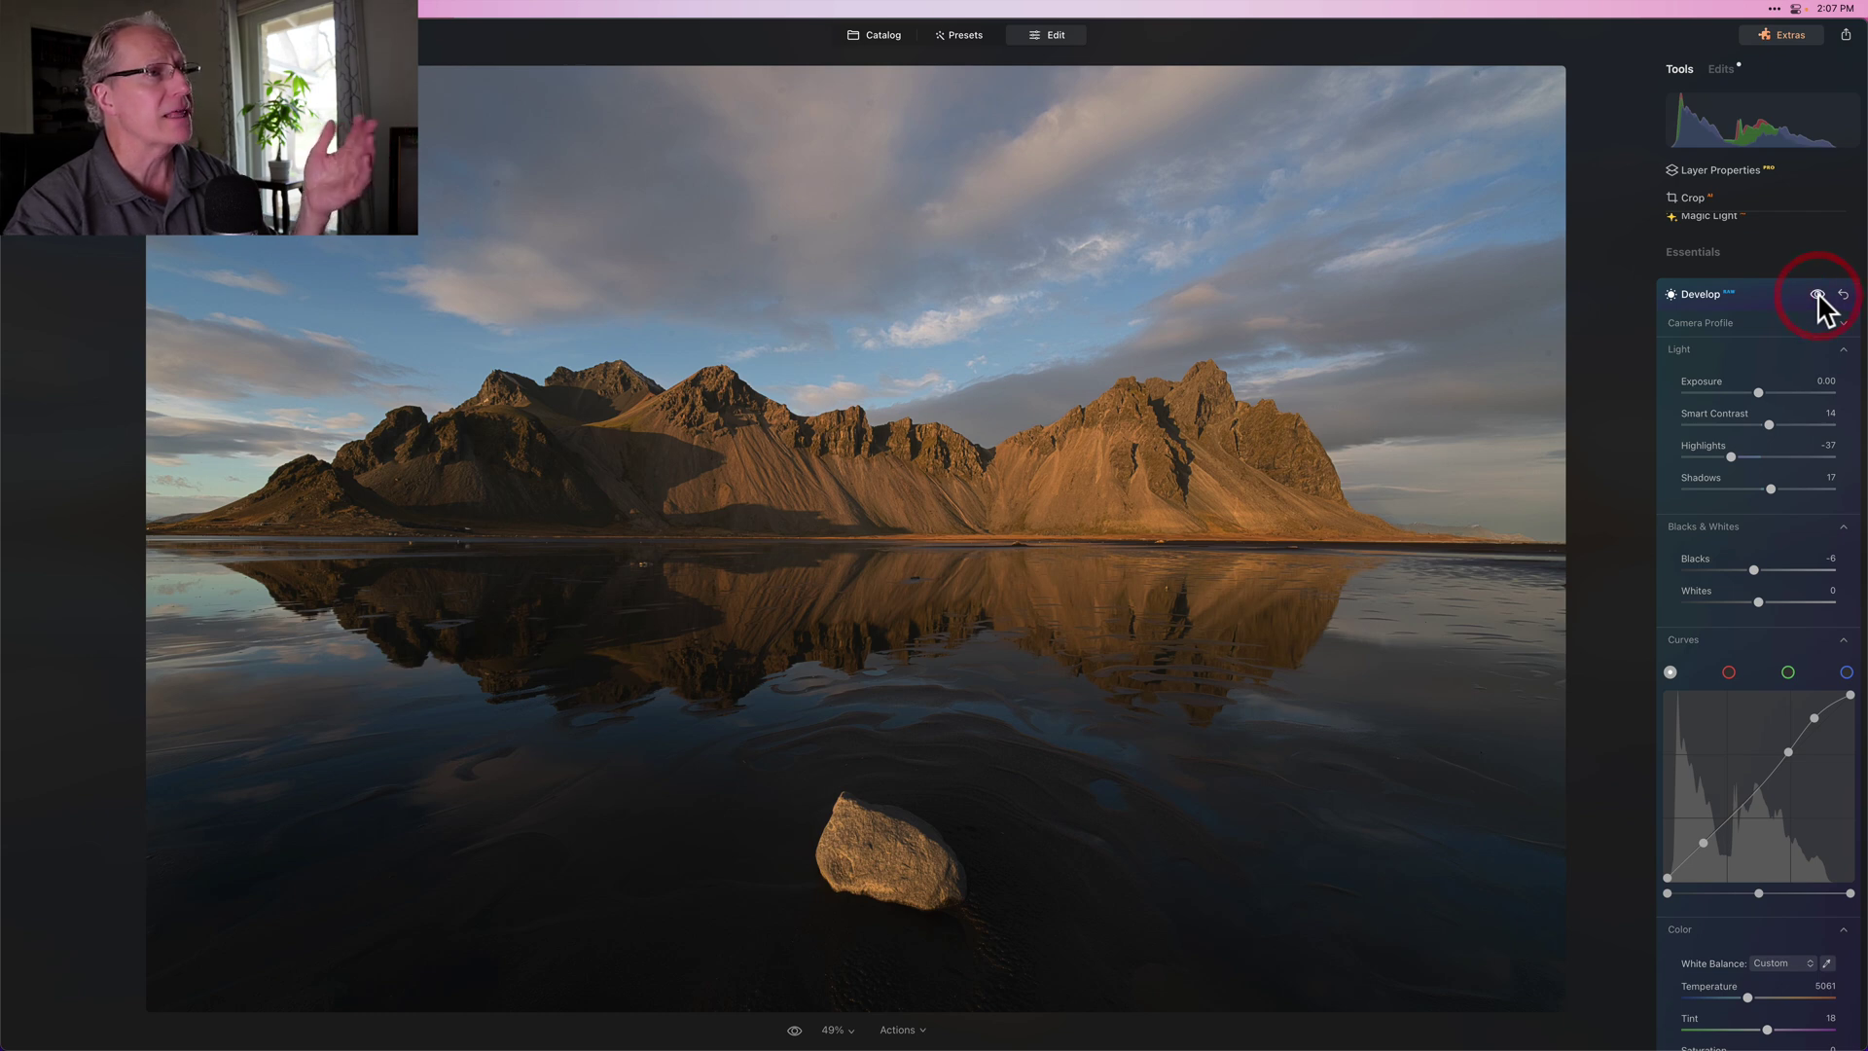
pyautogui.click(1817, 295)
pyautogui.click(1776, 291)
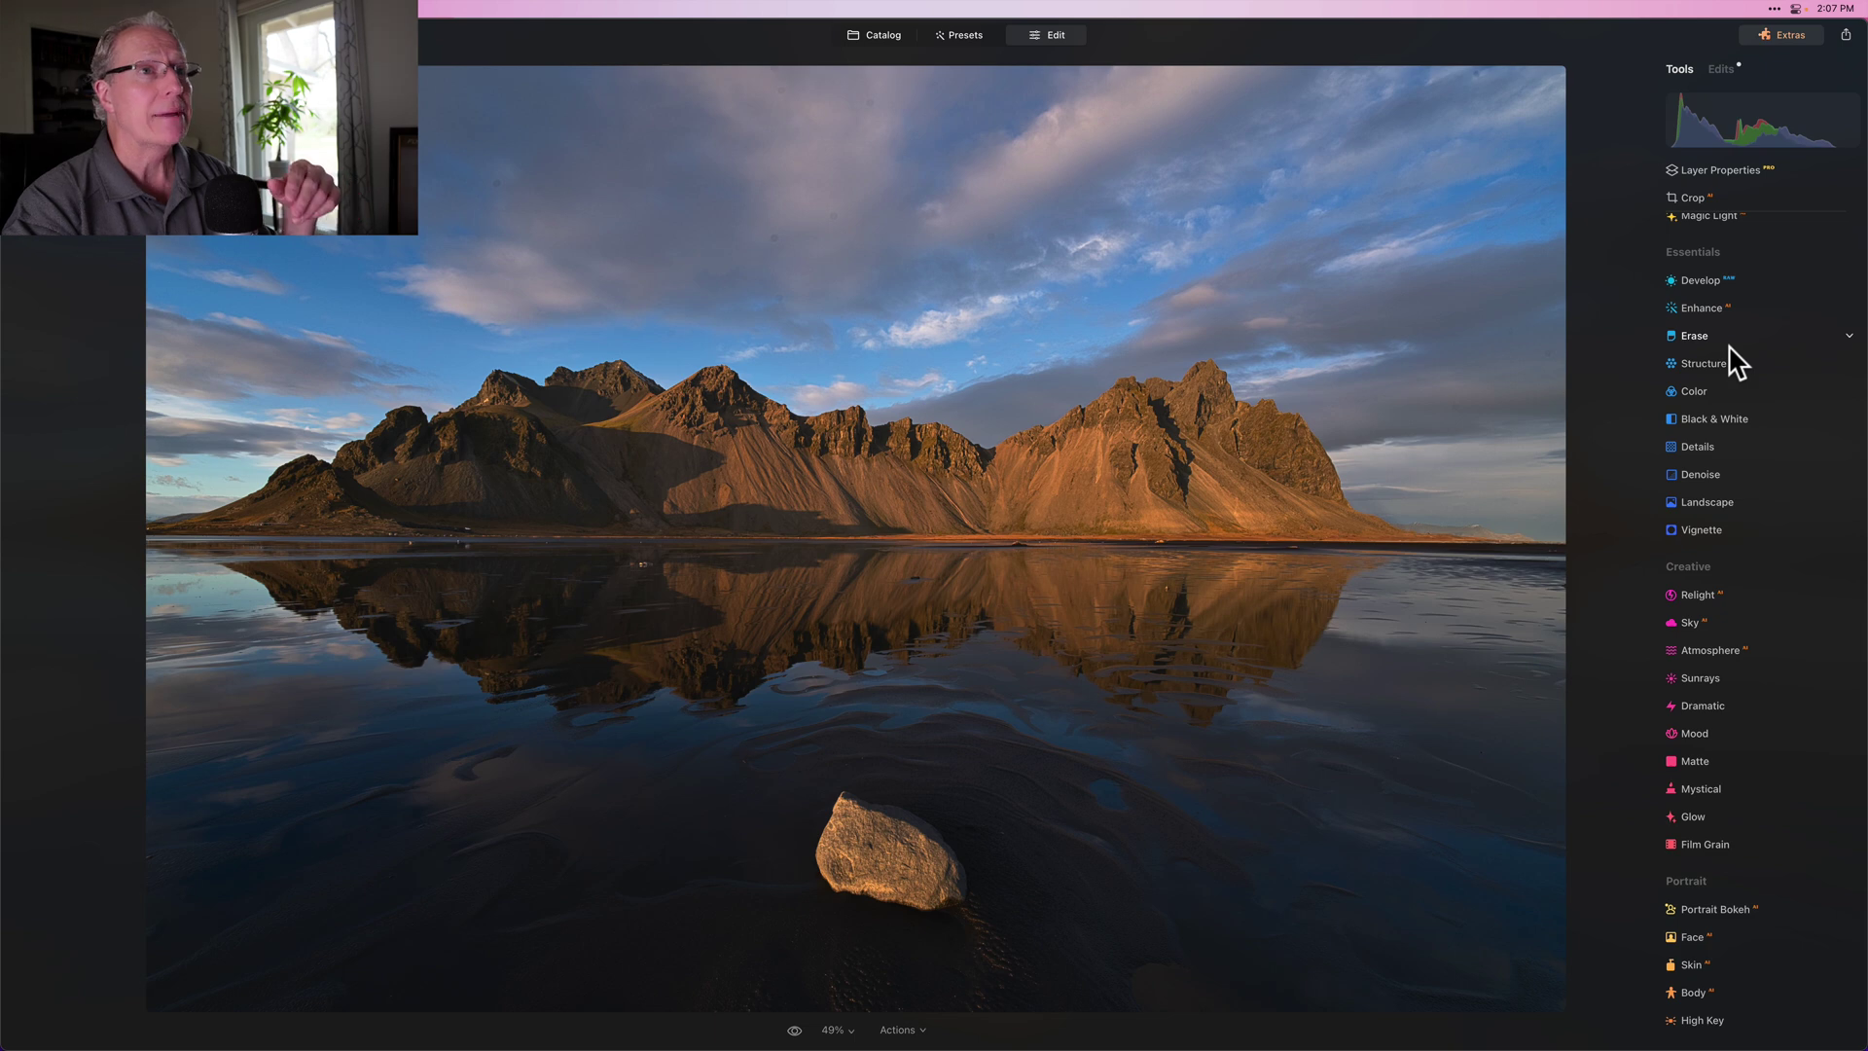
# Apply Supercontrast with Midtones Balance -25, Shadows Contrast 46 and Shadows Balance -67, plus more highlights and midtones contrast, and compare its effect.
pyautogui.scroll(4, 1734, 360)
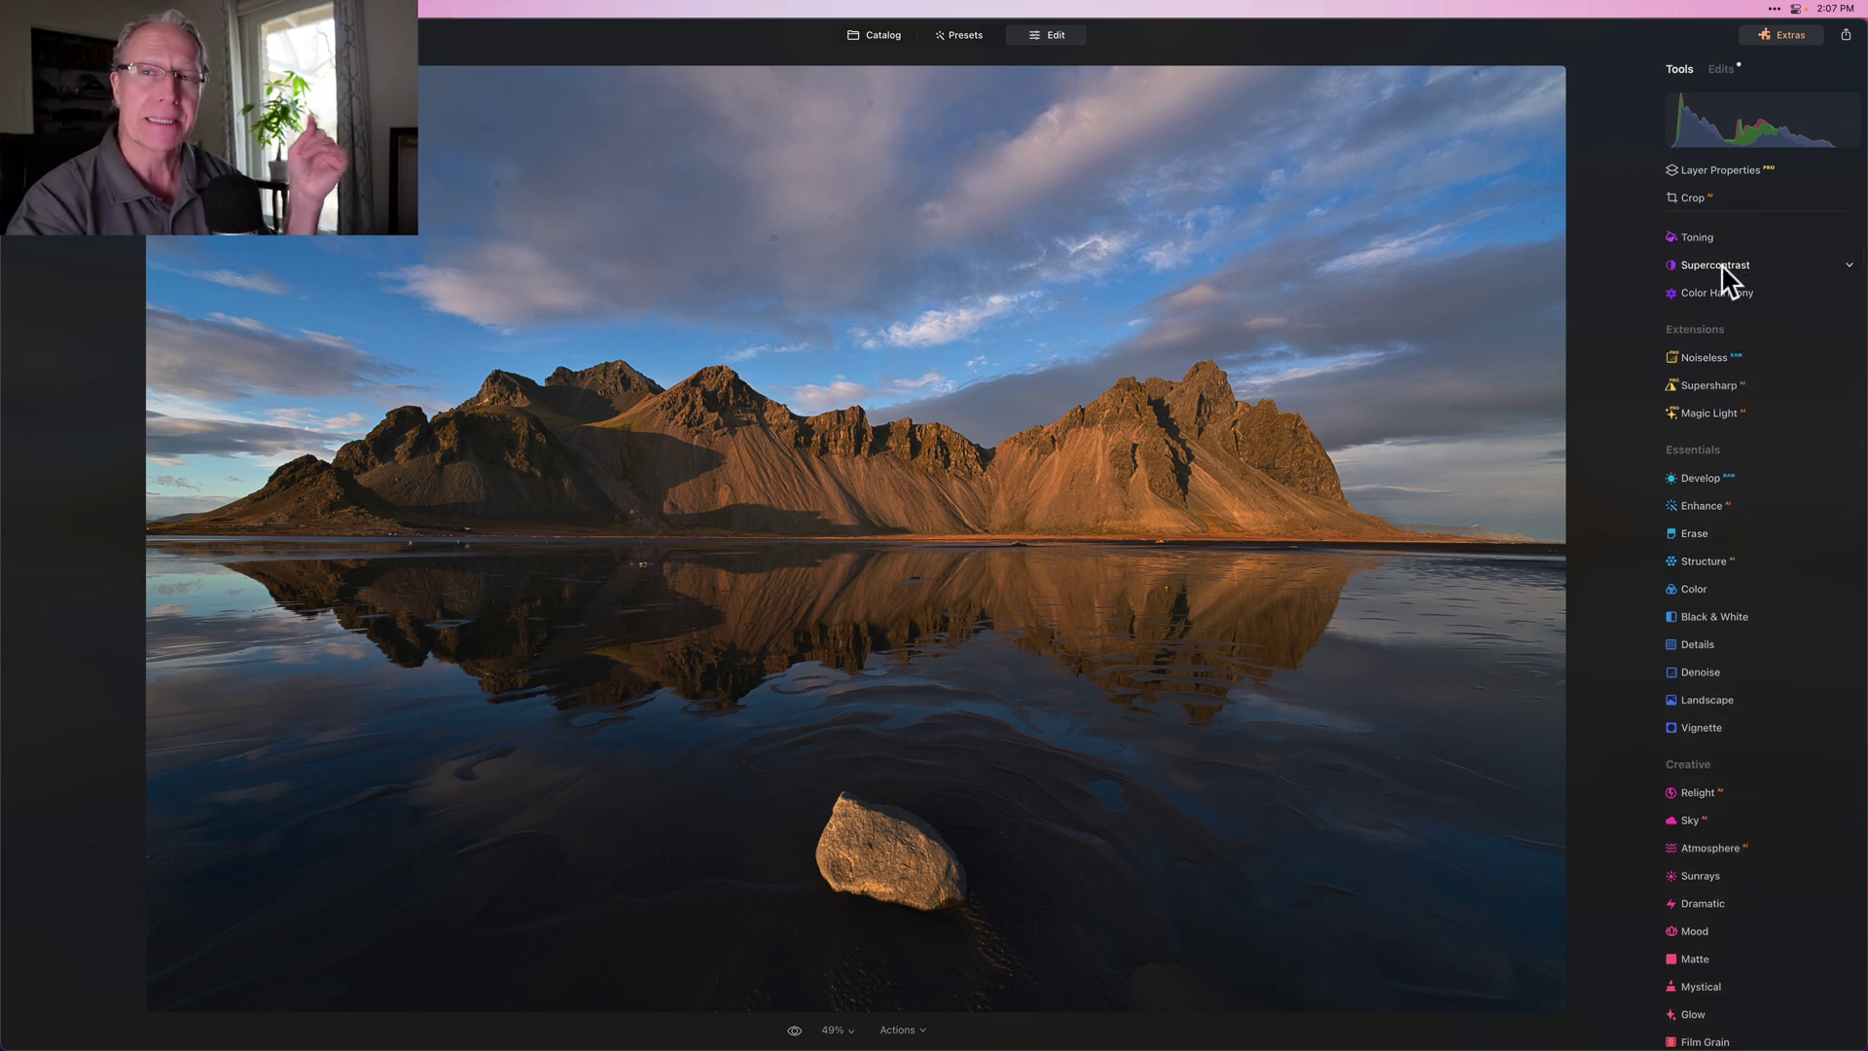
pyautogui.click(1720, 264)
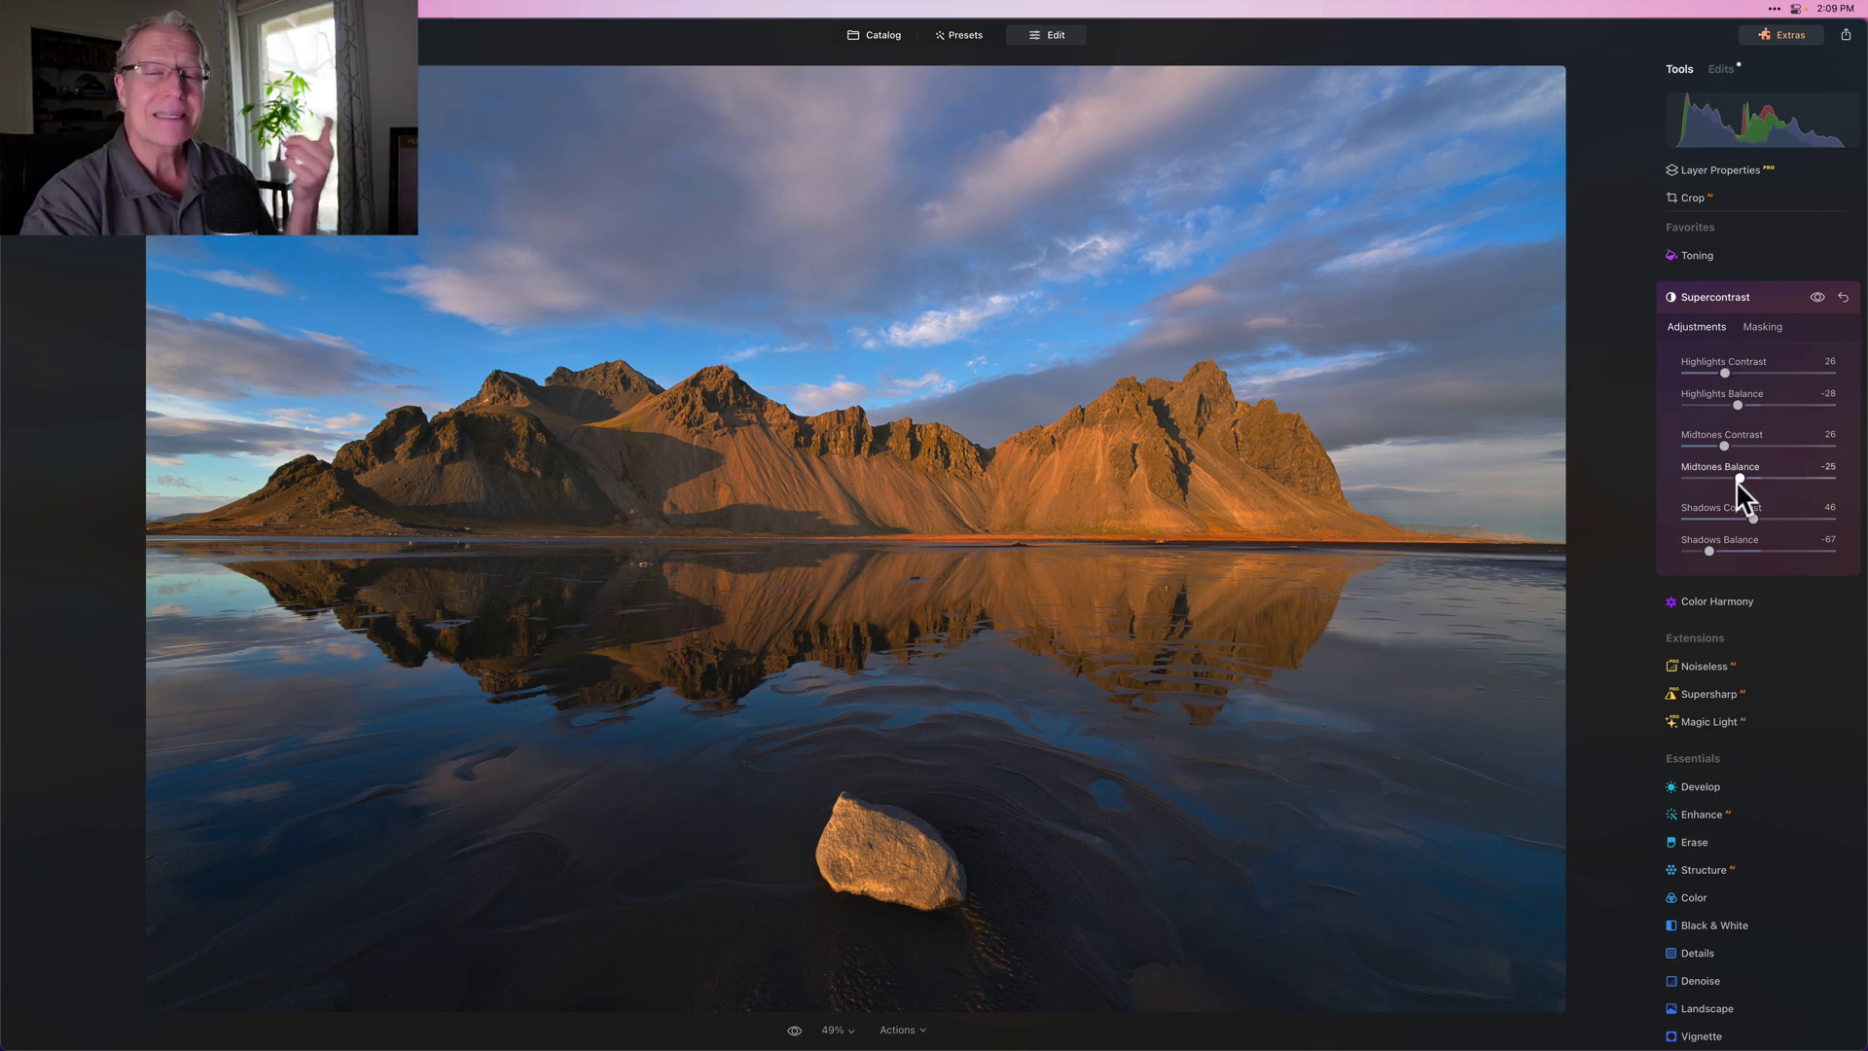
pyautogui.click(1816, 296)
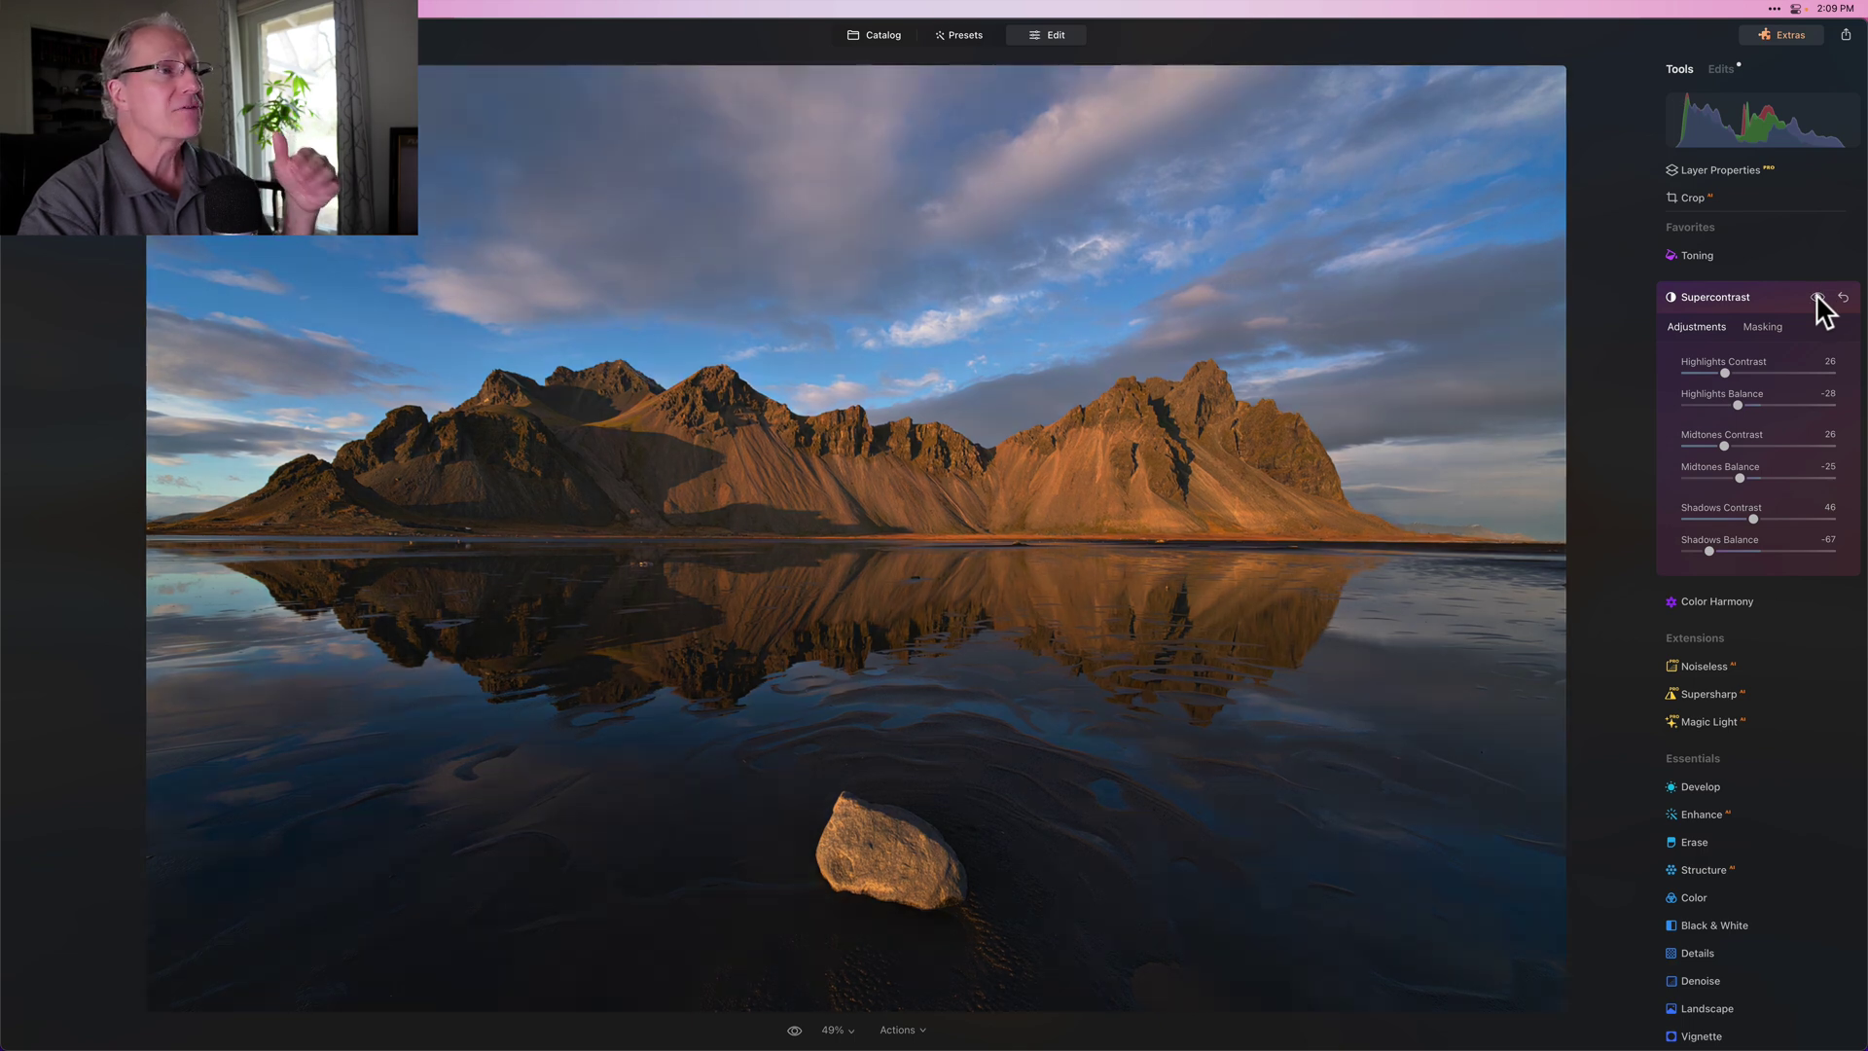
pyautogui.click(1816, 297)
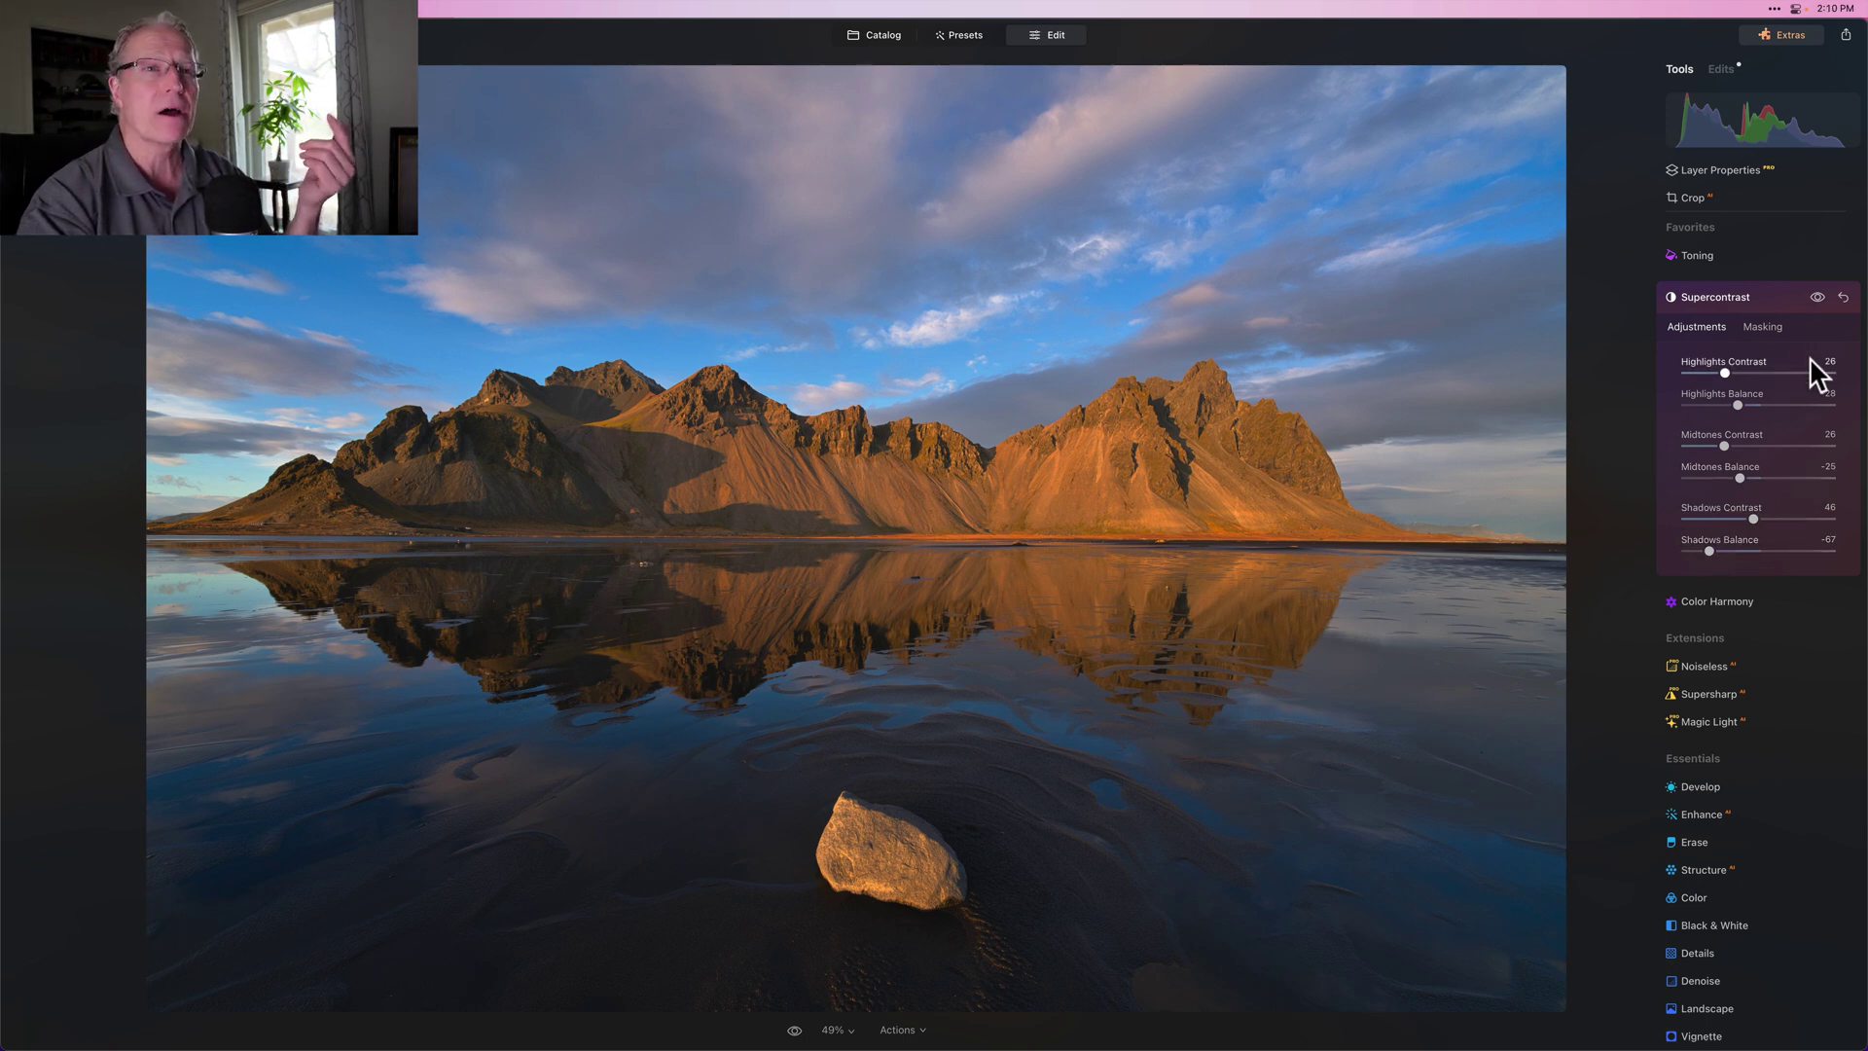
pyautogui.click(1817, 298)
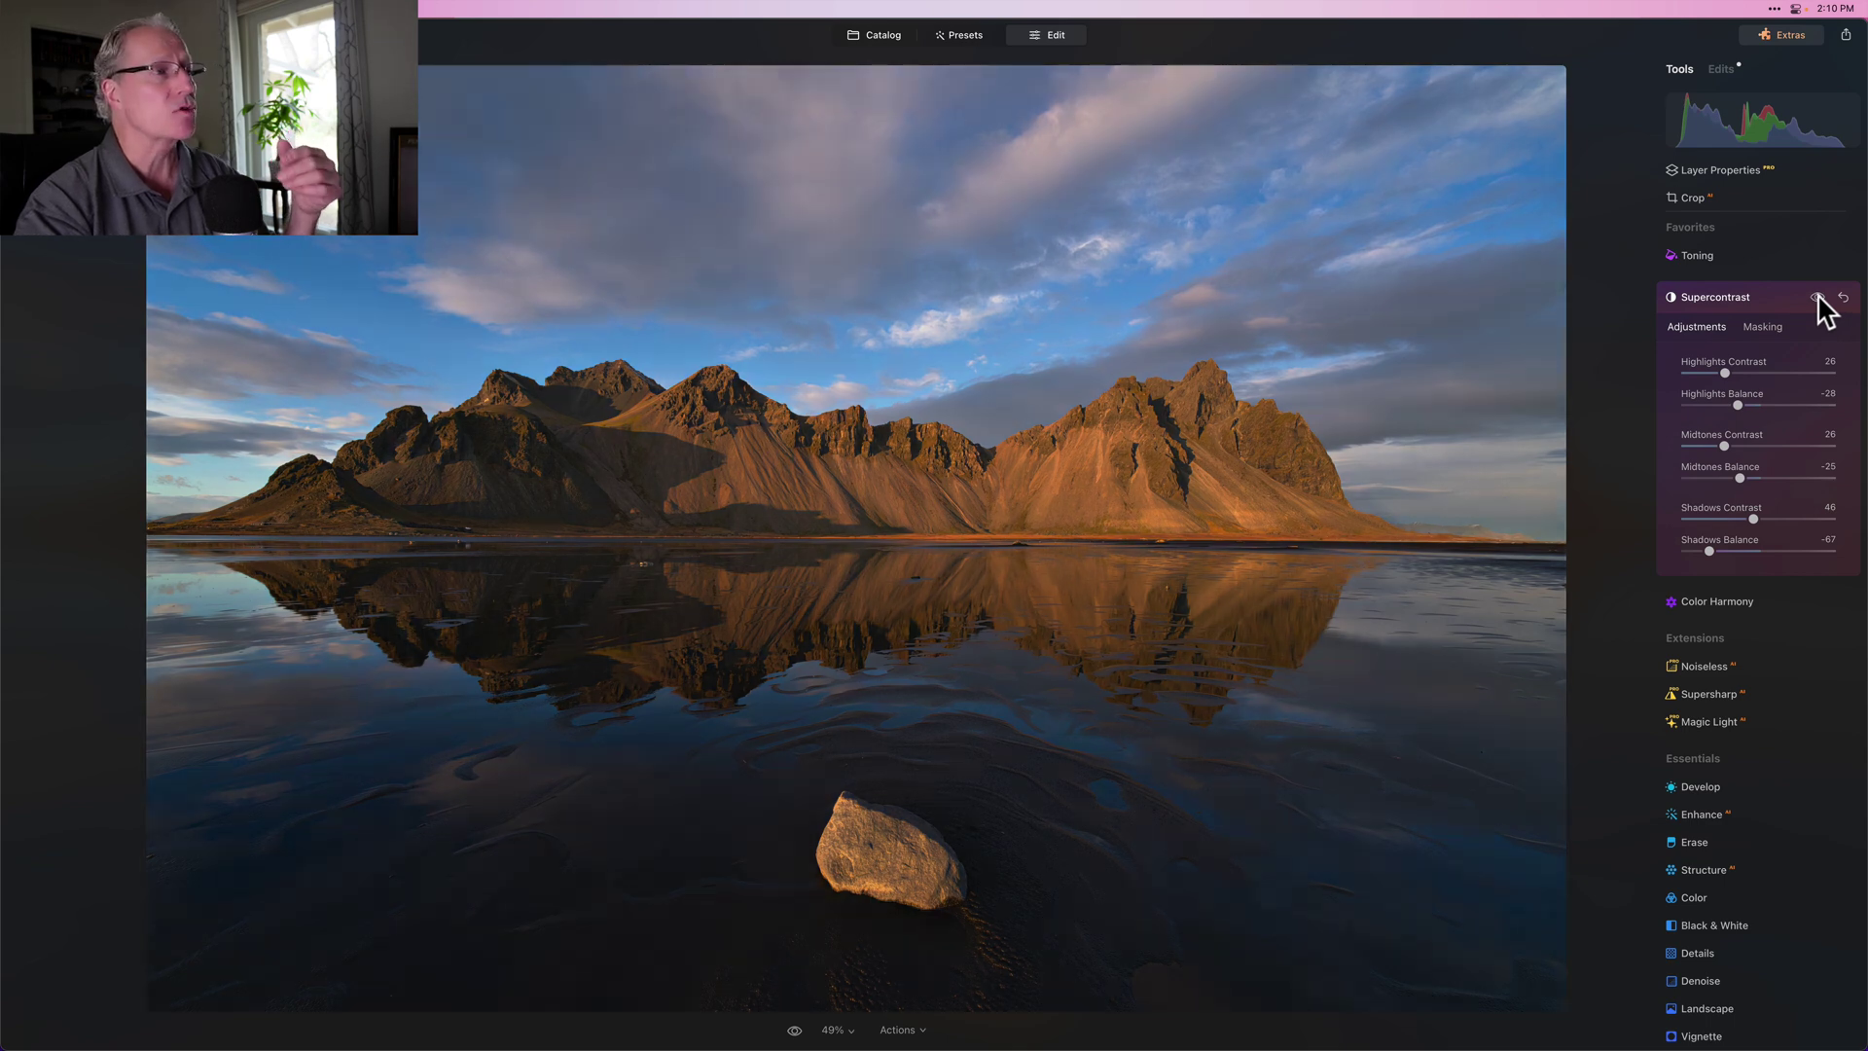
pyautogui.click(1817, 298)
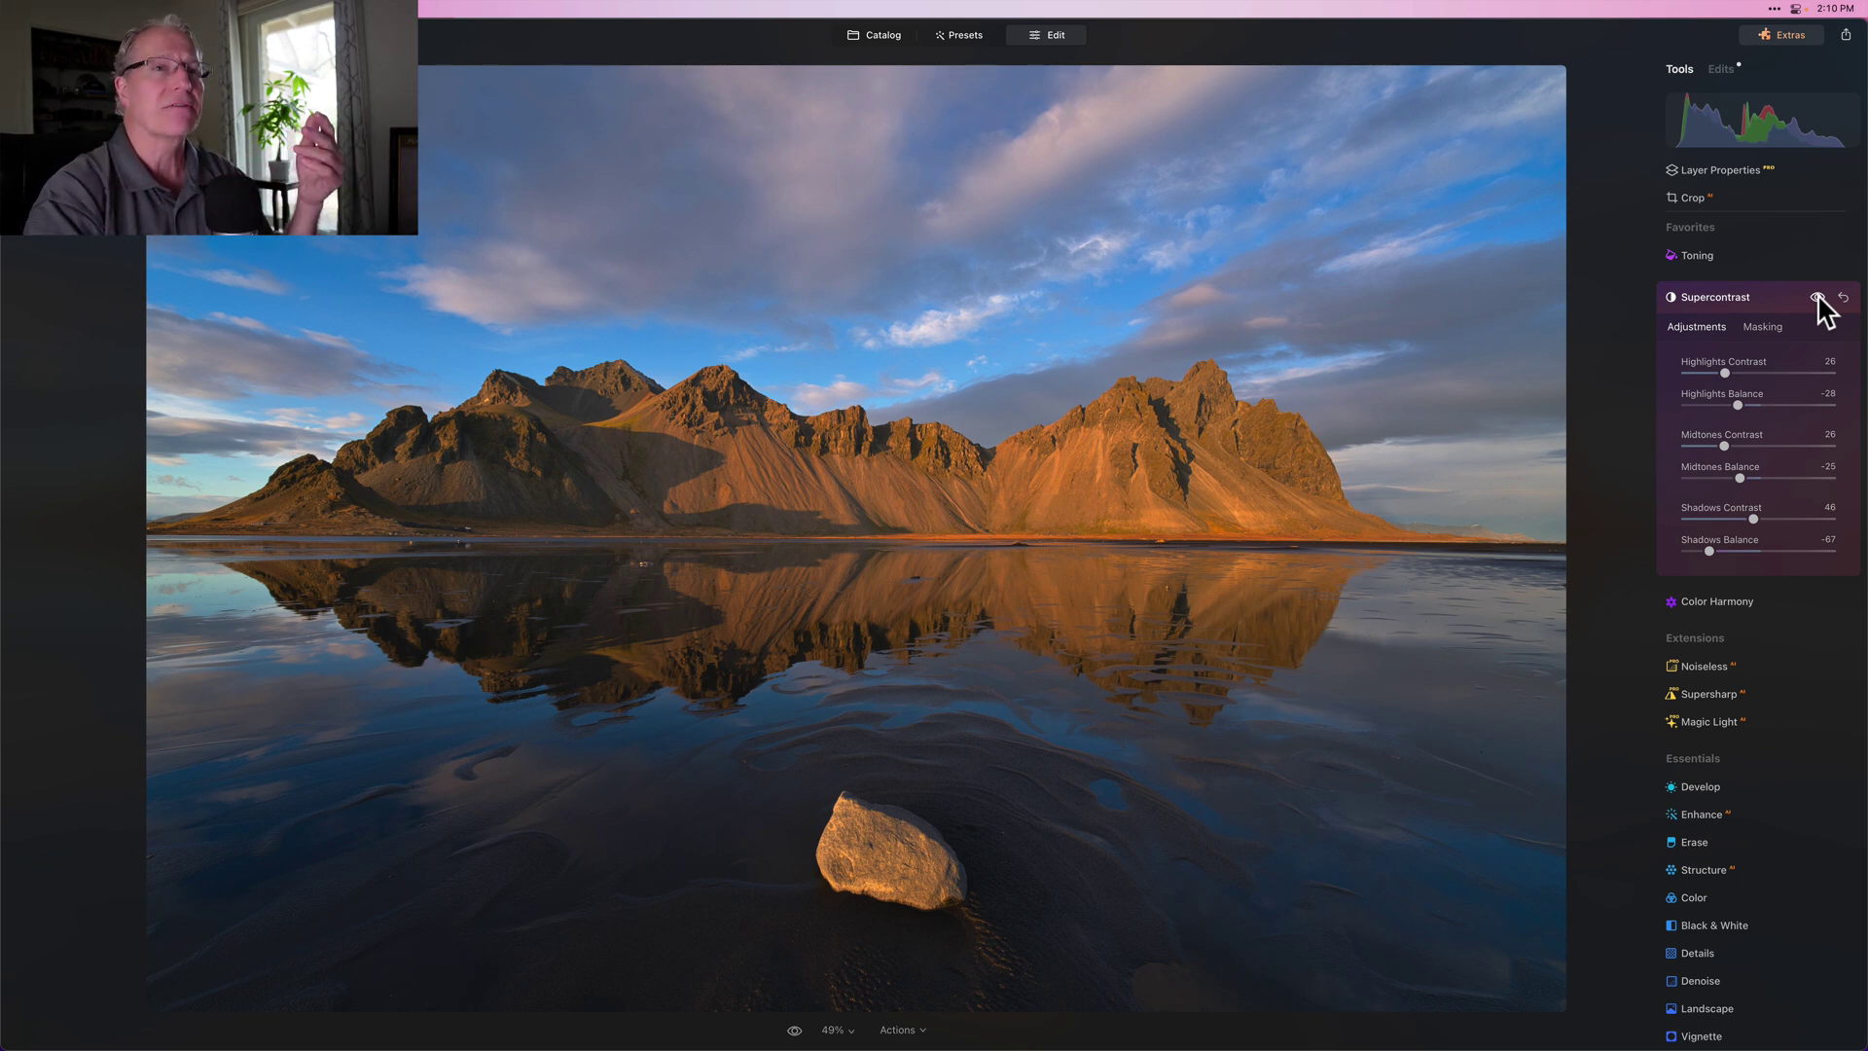
pyautogui.click(1785, 297)
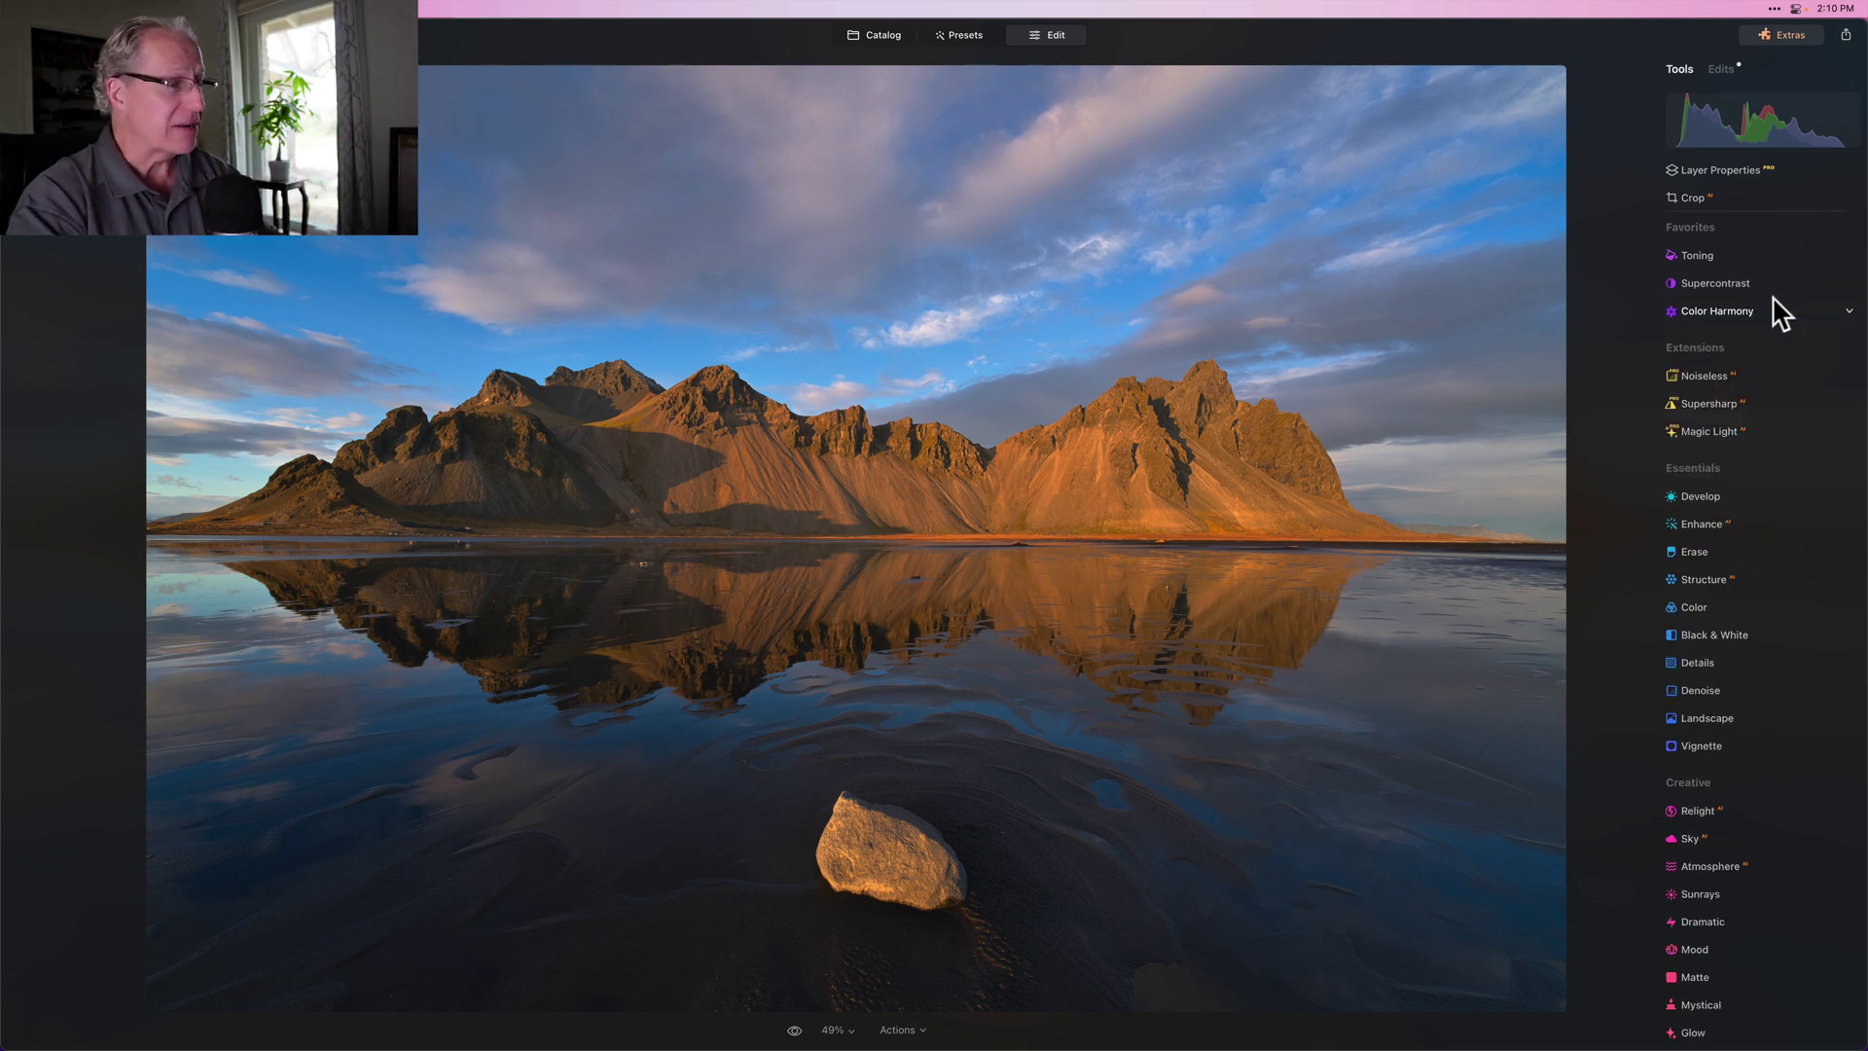
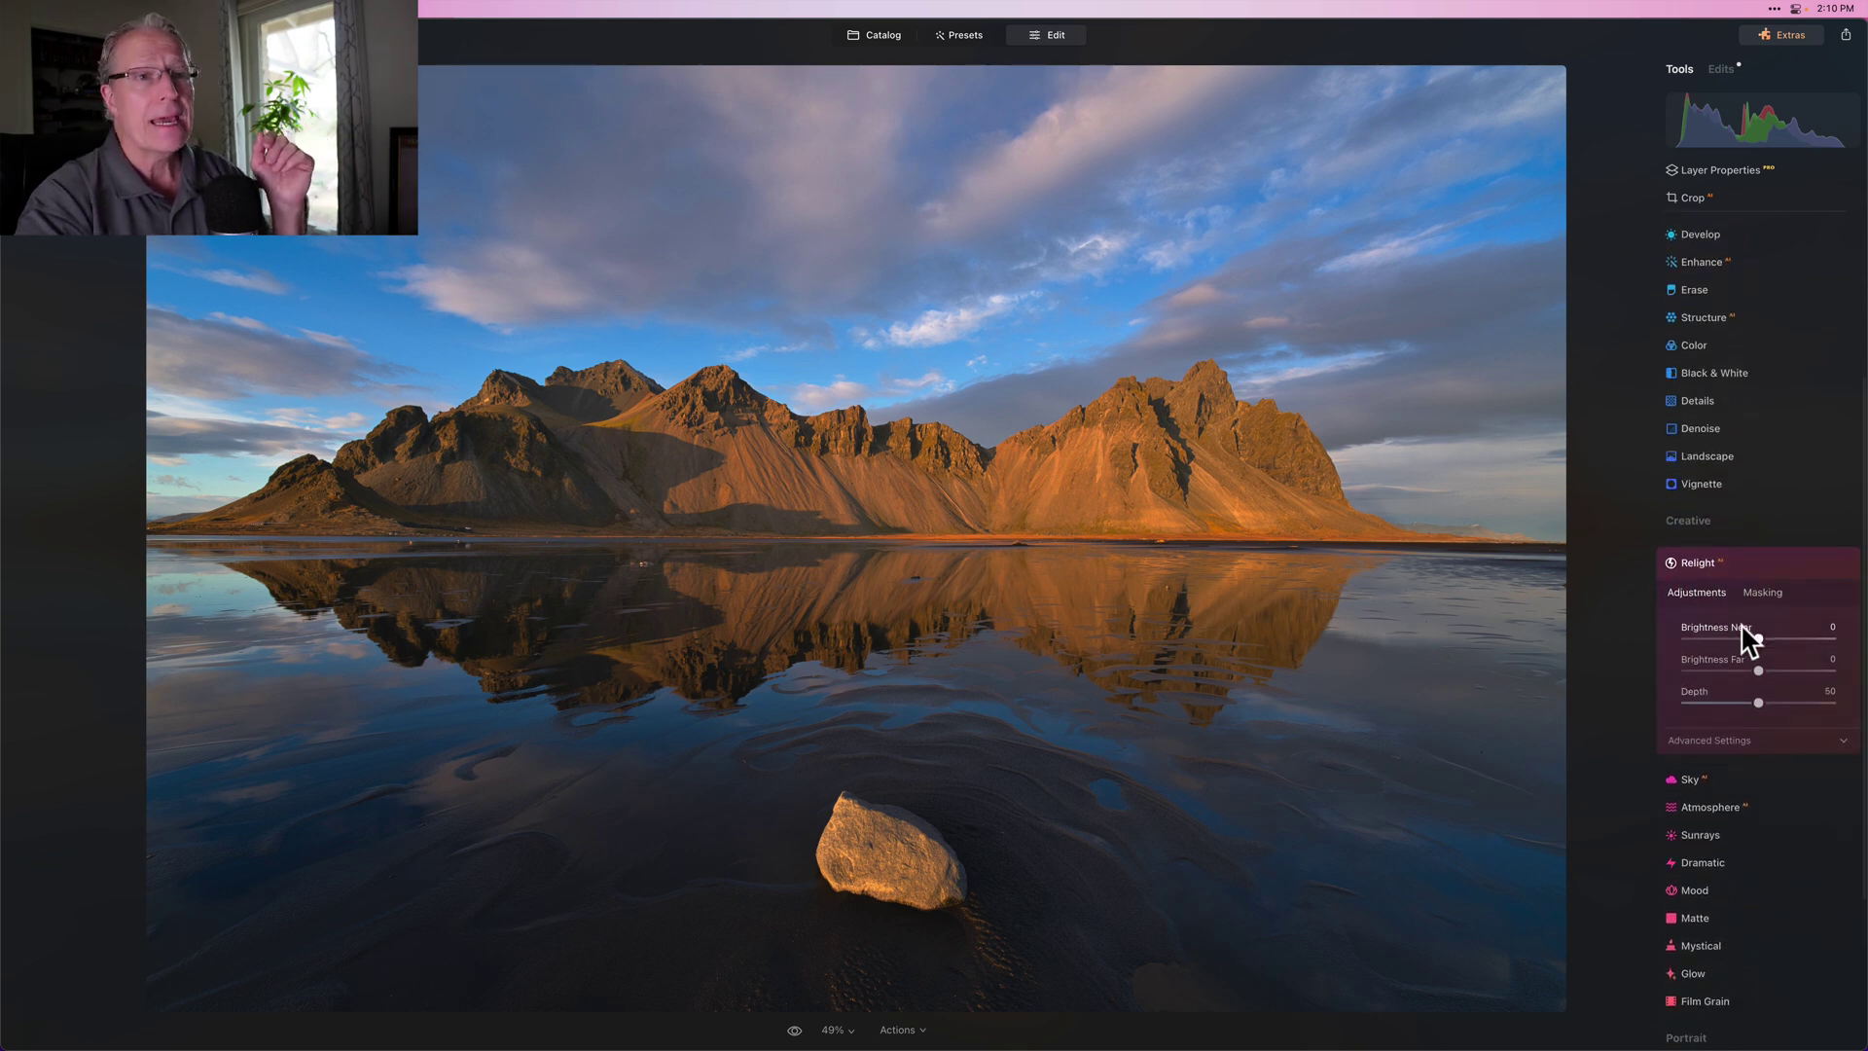
# Relight the foreground with Brightness Near 57 and Depth 86, and compare the photo with and without it.
pyautogui.moveTo(1759, 638); pyautogui.dragTo(1802, 636)
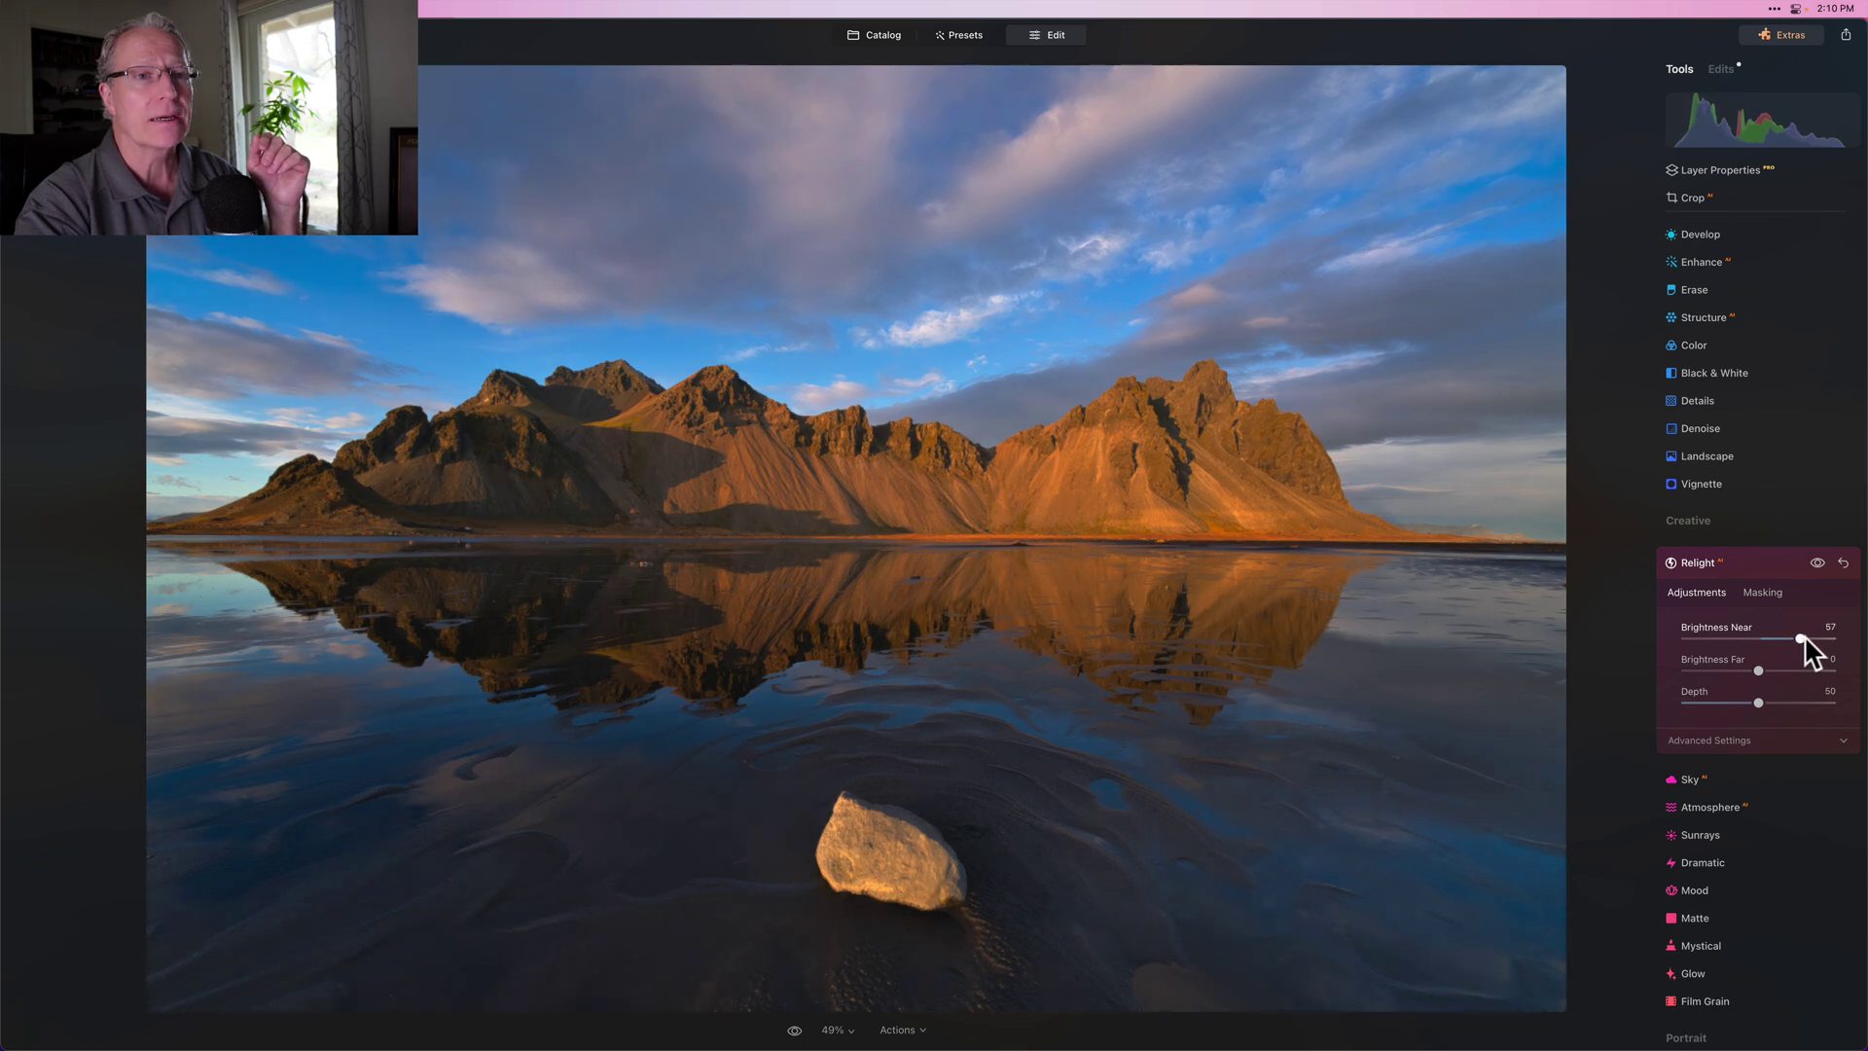
pyautogui.click(1803, 634)
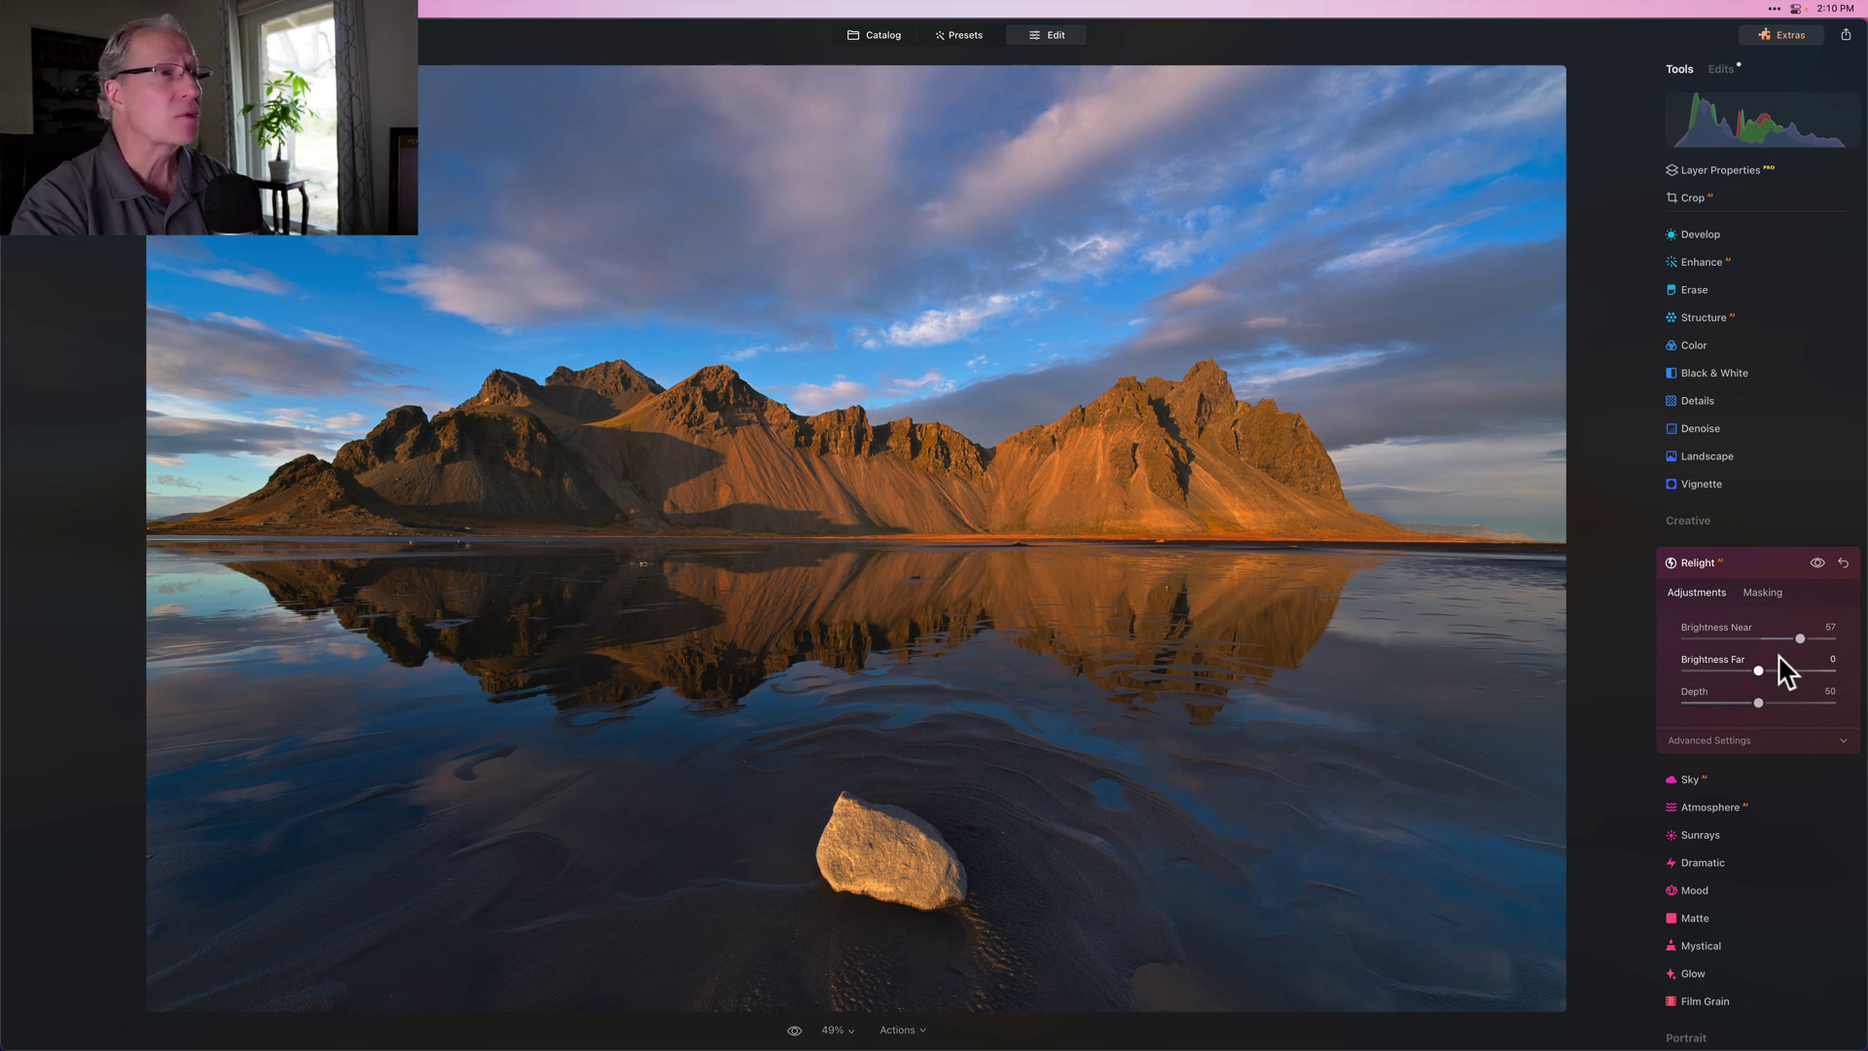
pyautogui.moveTo(1755, 700); pyautogui.dragTo(1815, 696)
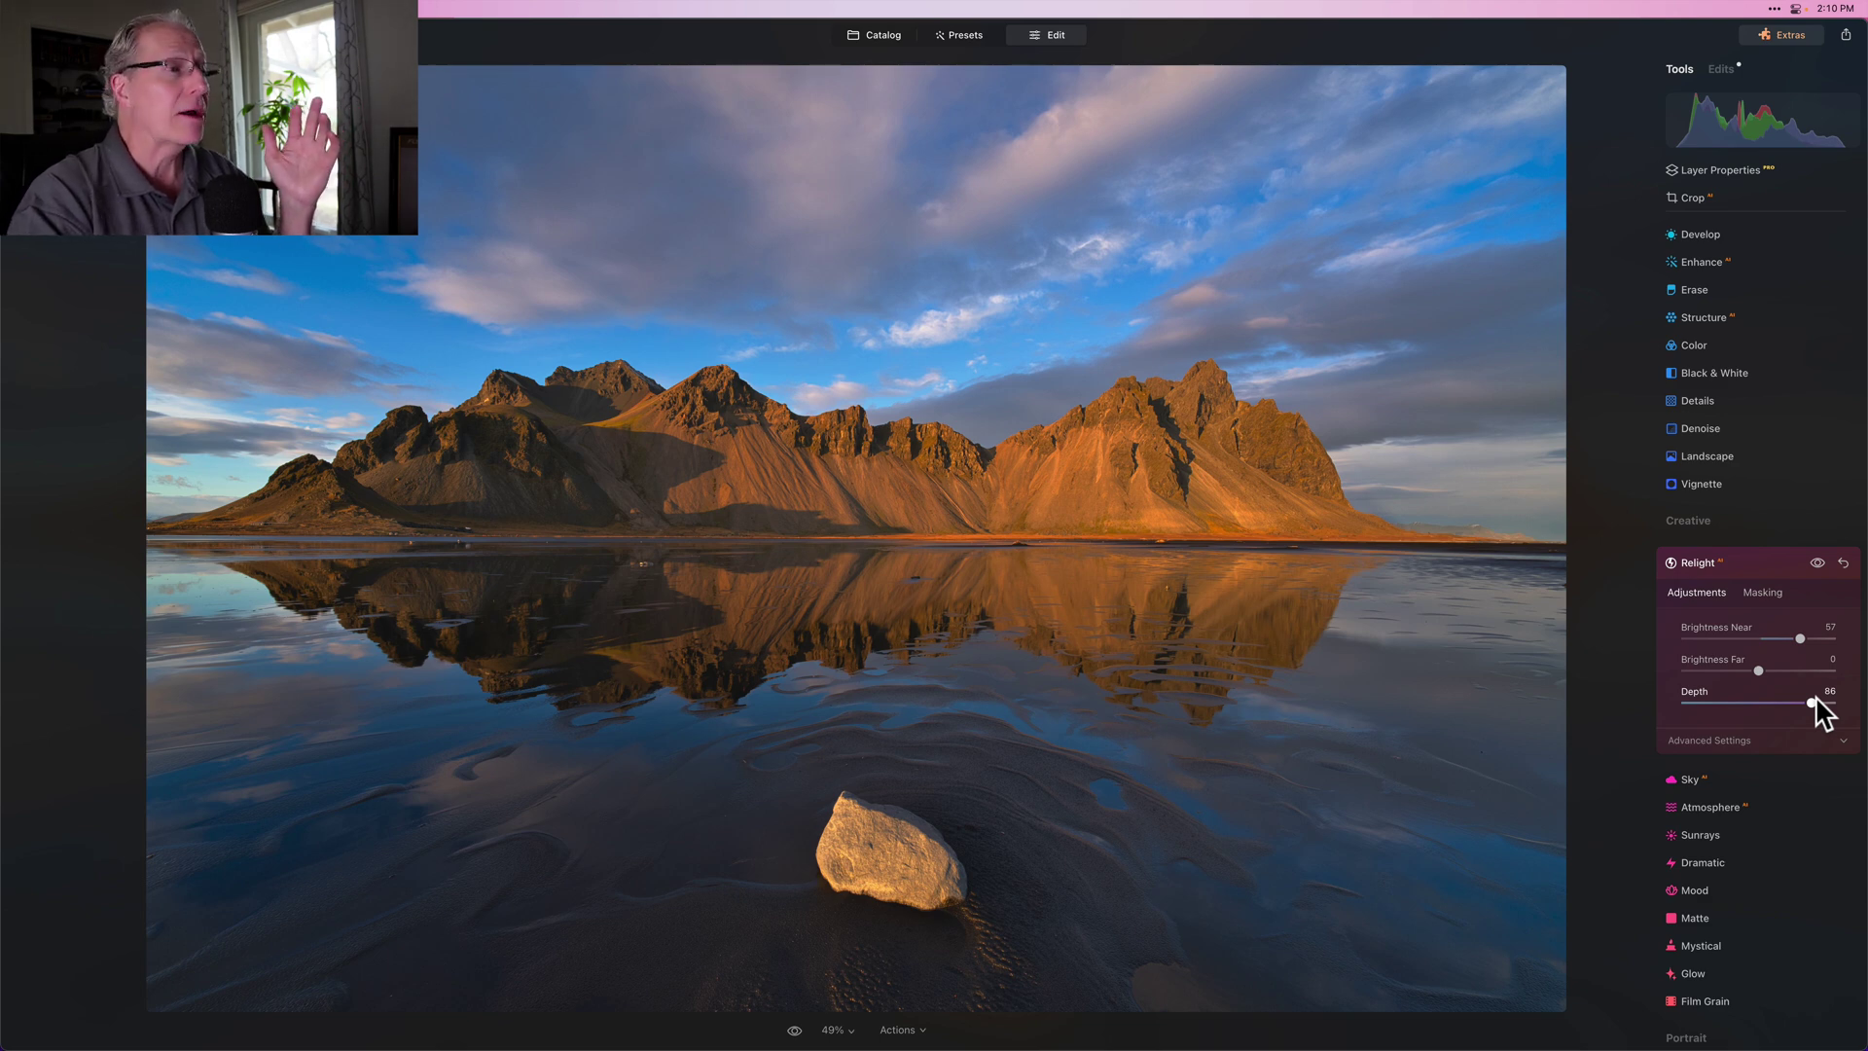
pyautogui.click(1815, 562)
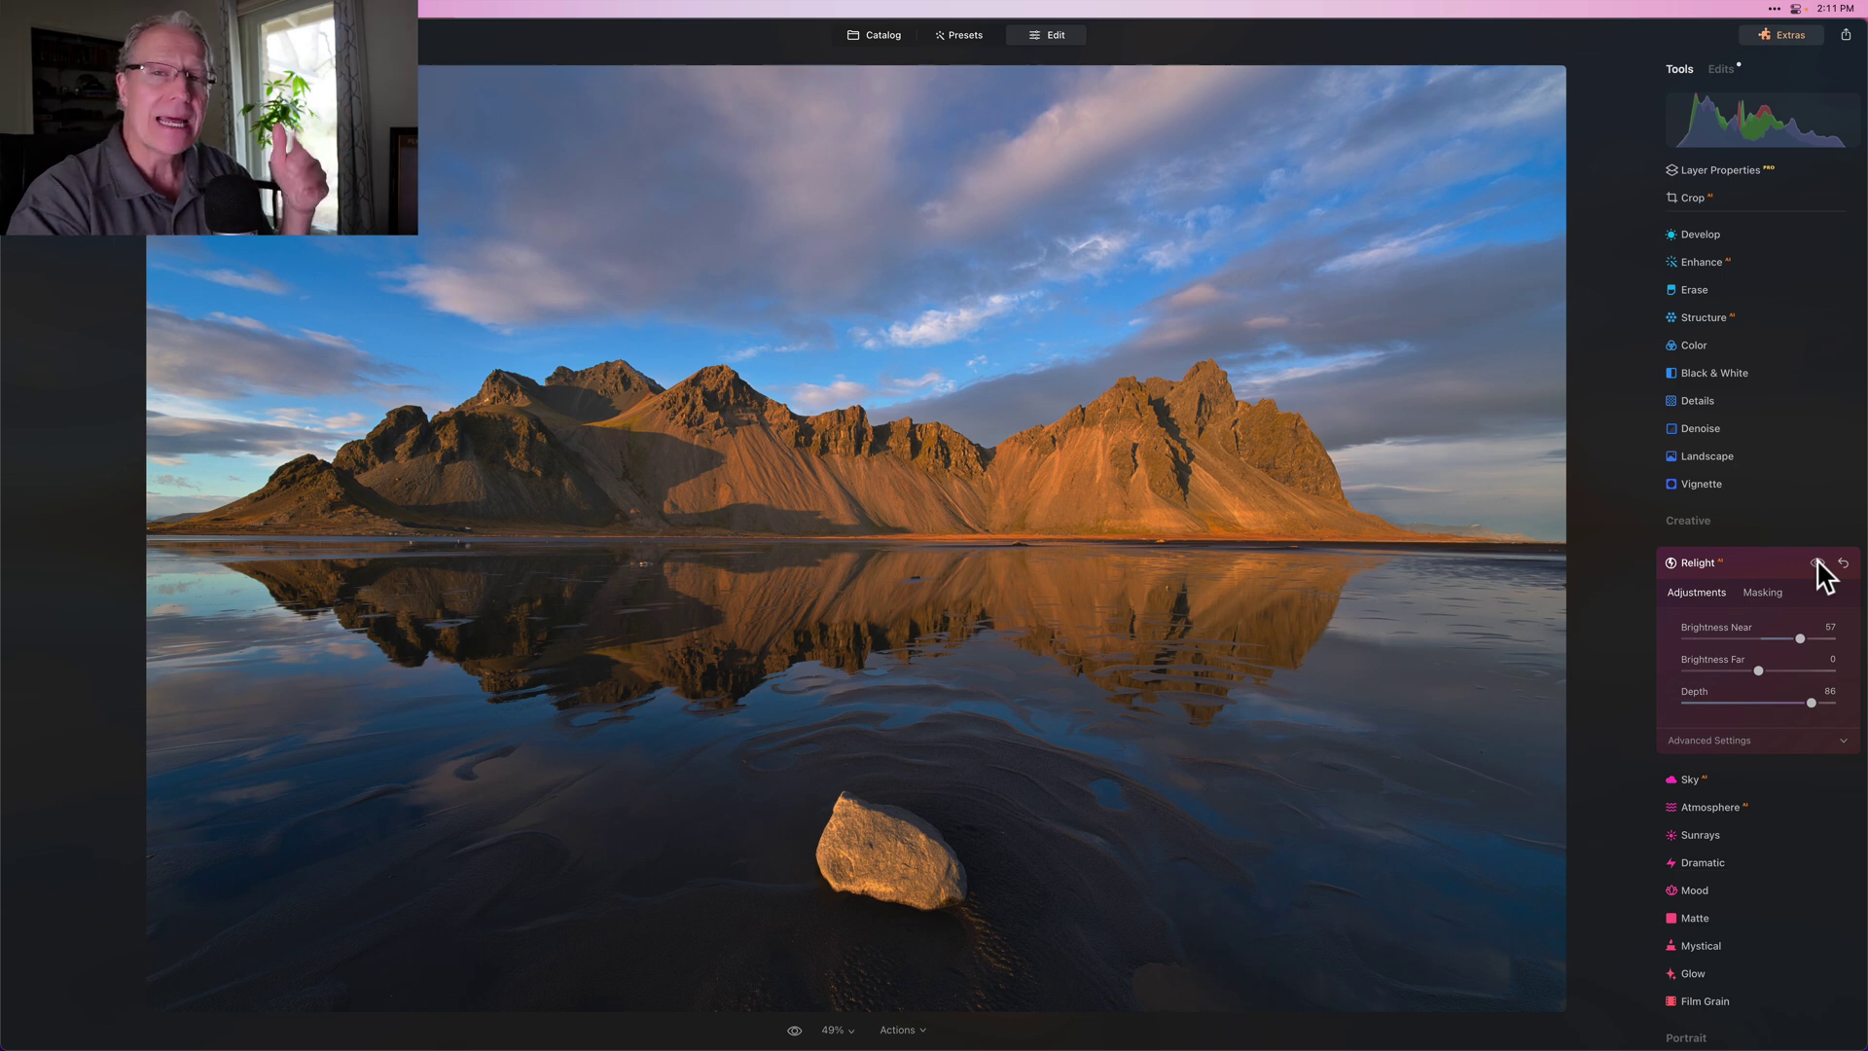
pyautogui.click(1817, 562)
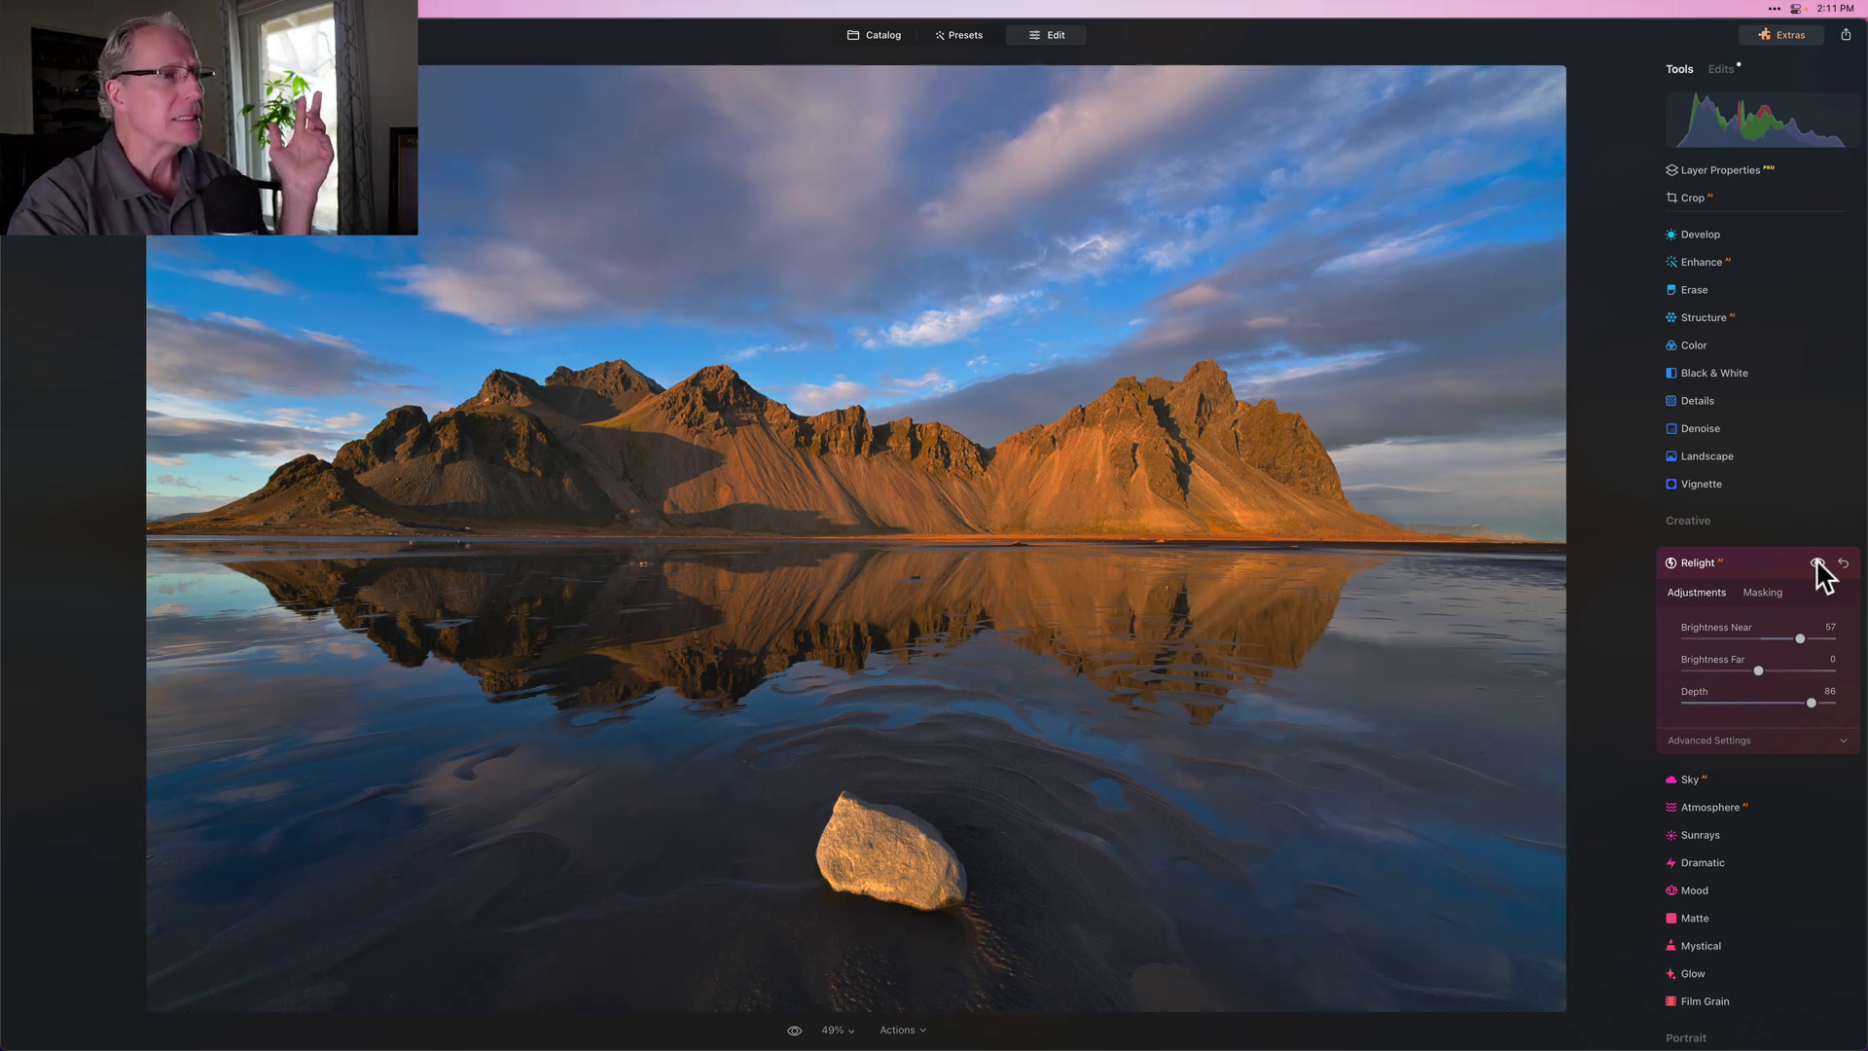
pyautogui.click(1817, 562)
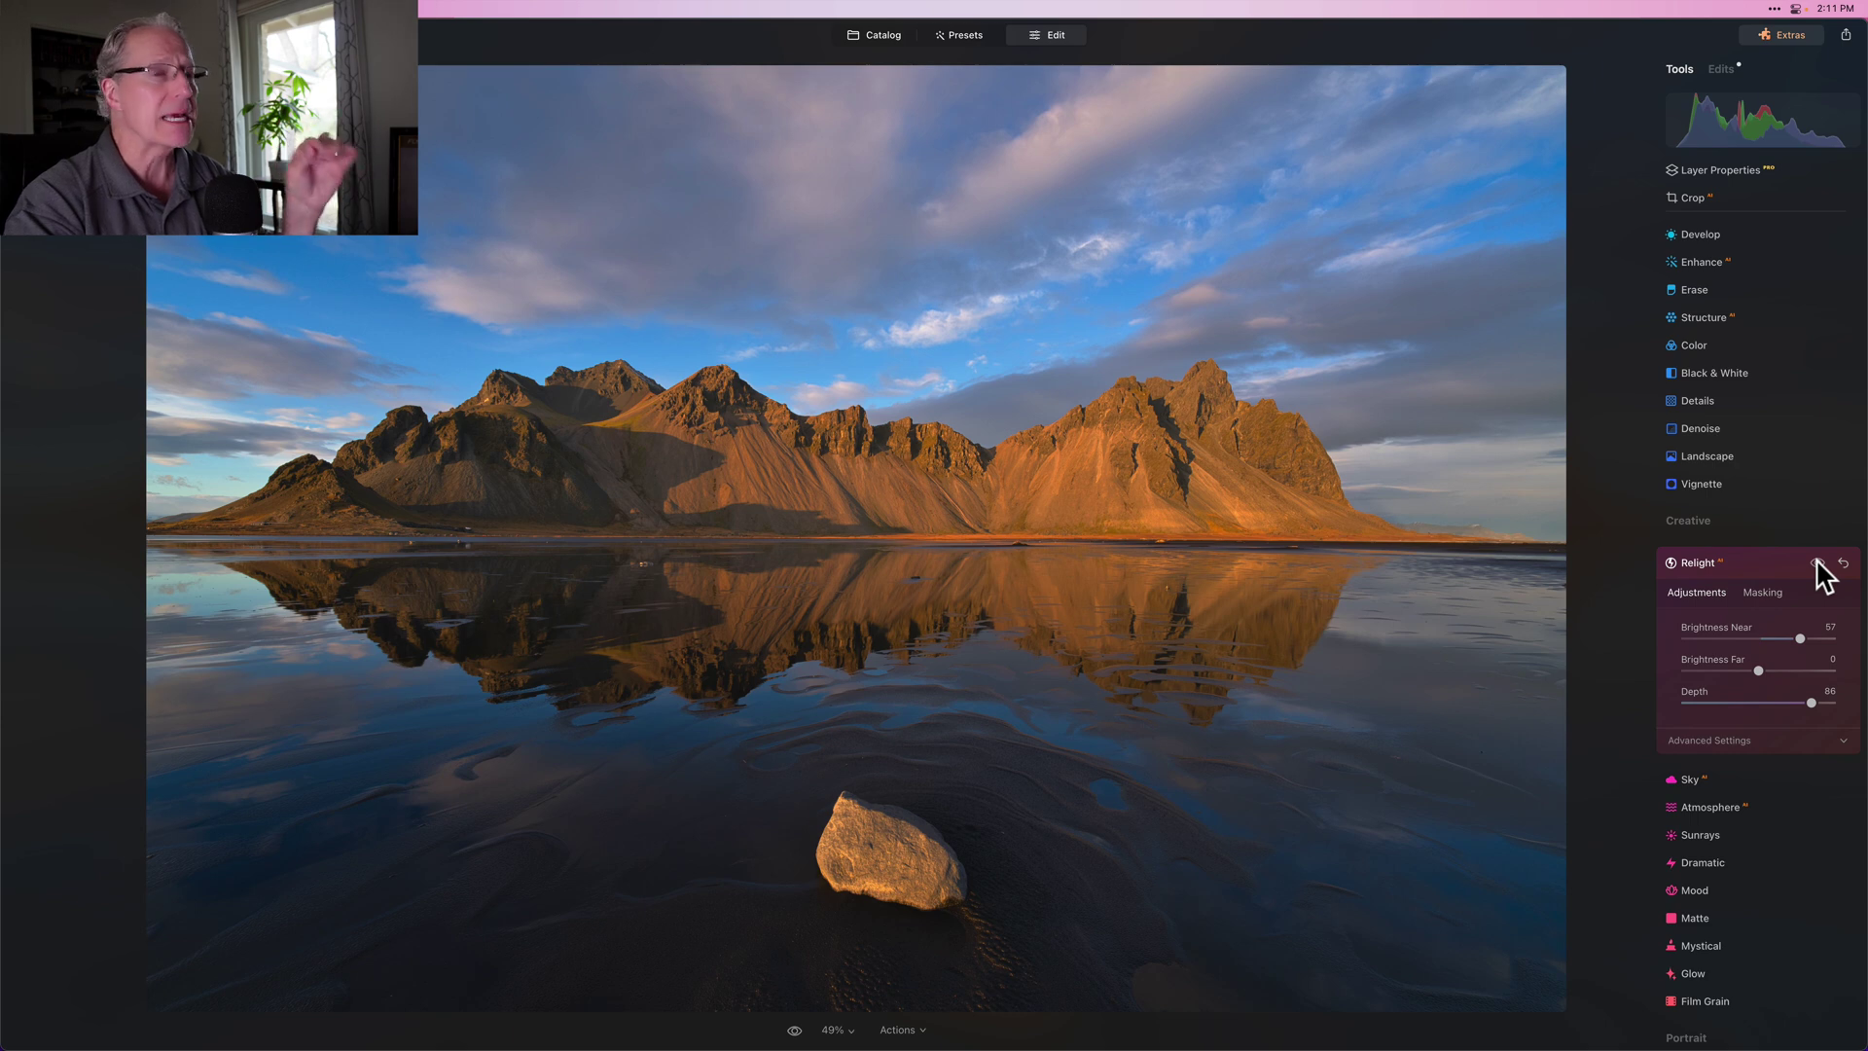
pyautogui.click(1817, 562)
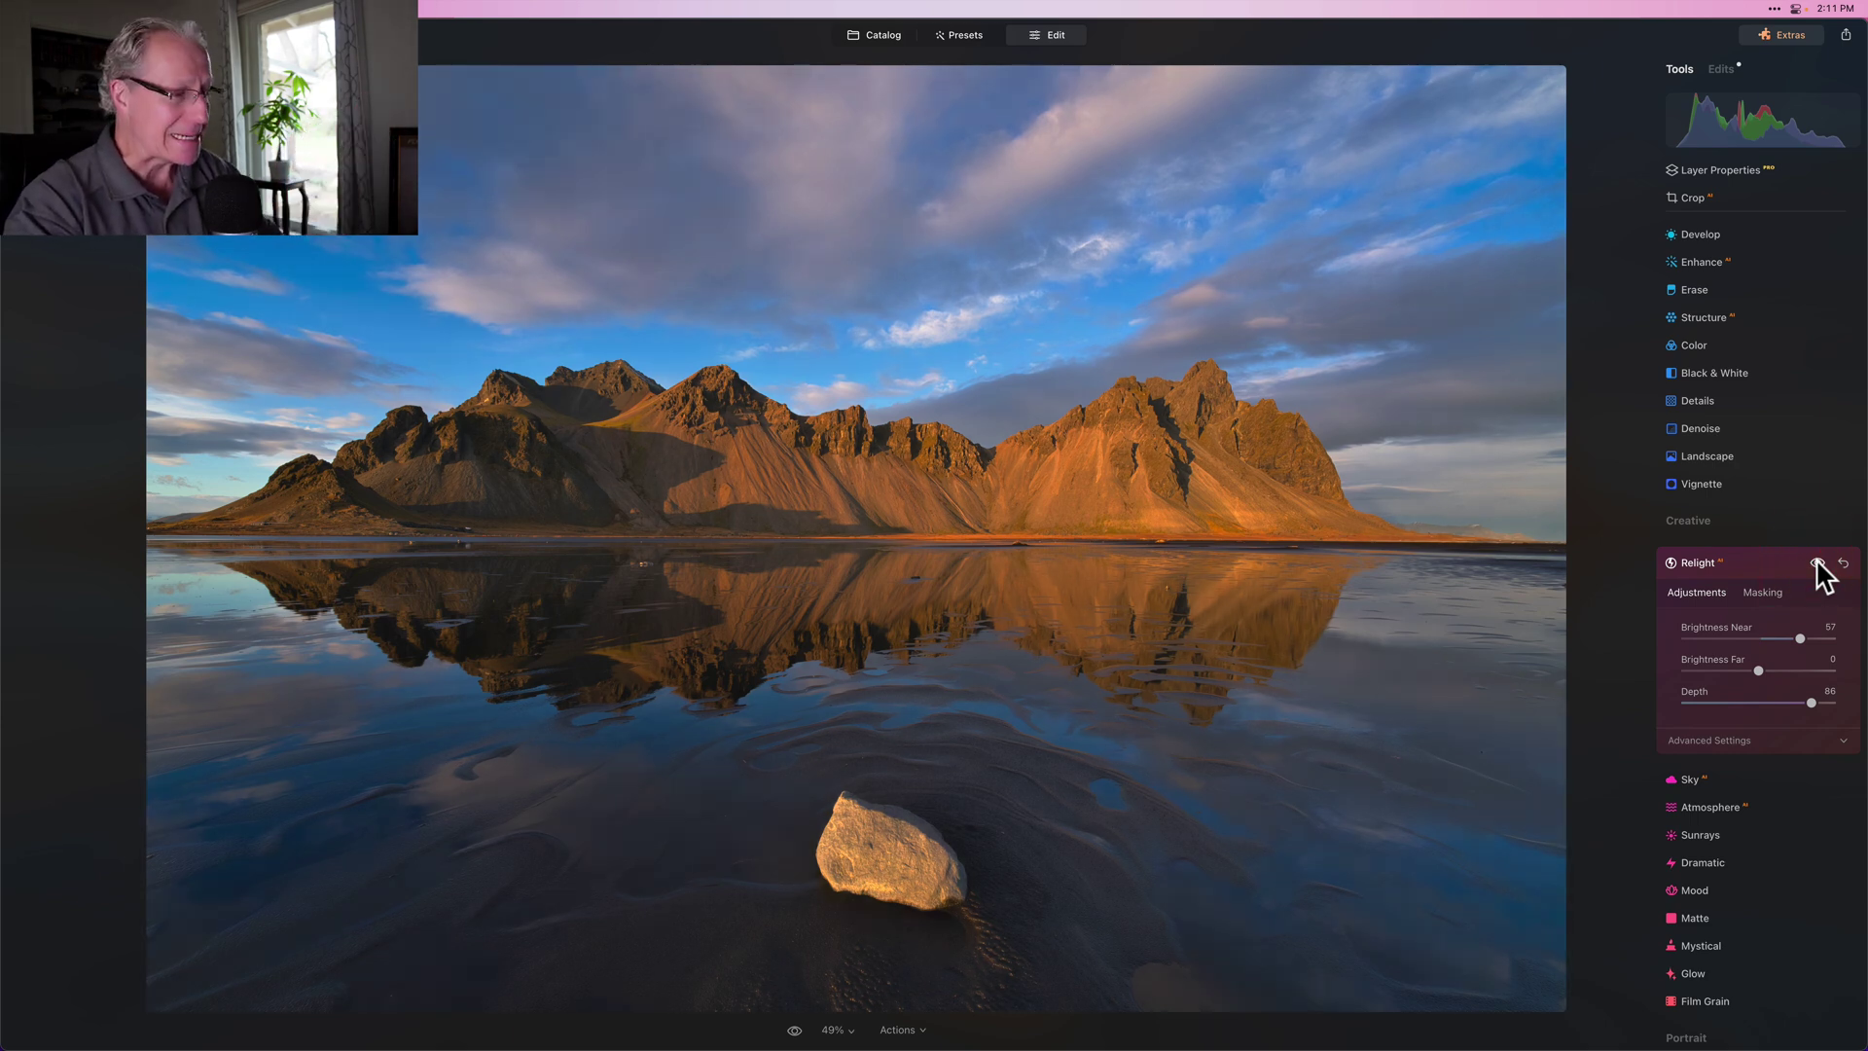
pyautogui.click(1741, 560)
# Add Structure to the whole photo with an Amount of 52 and compare its effect.
pyautogui.scroll(1, 1741, 559)
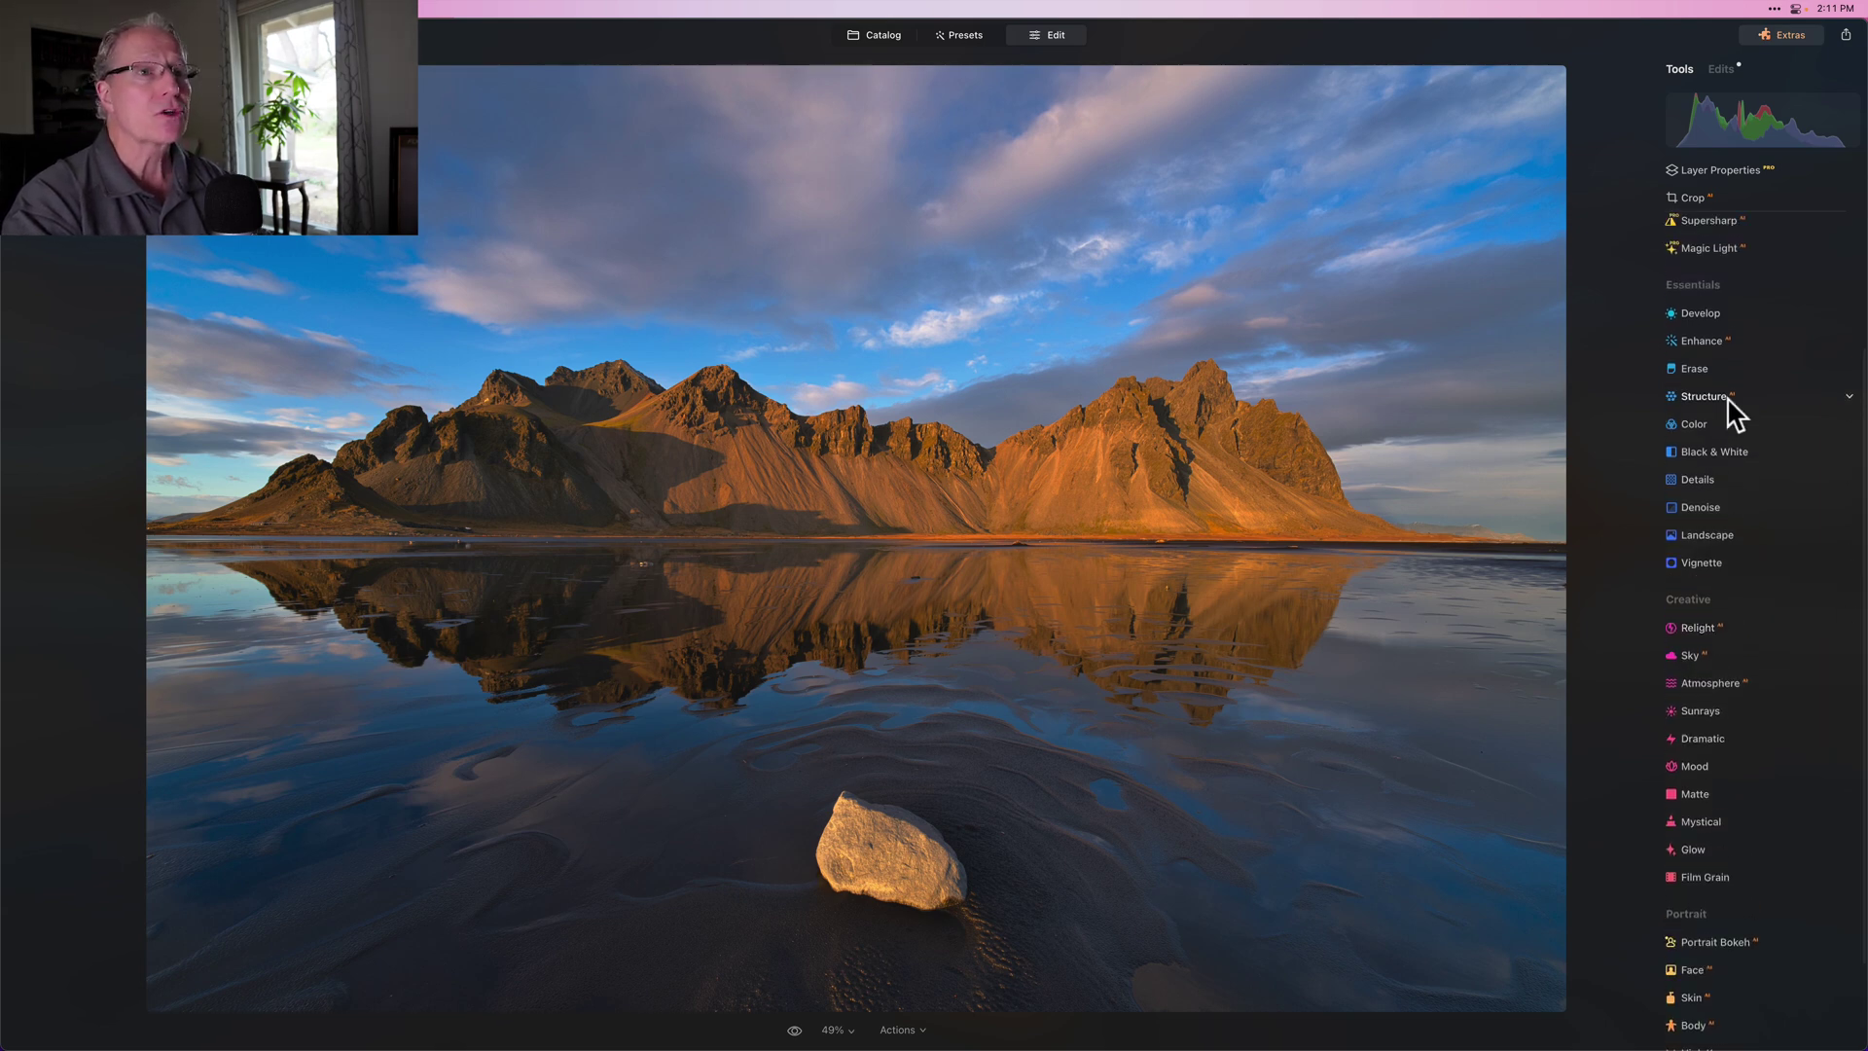
pyautogui.click(1731, 399)
pyautogui.moveTo(1757, 485); pyautogui.dragTo(1789, 485)
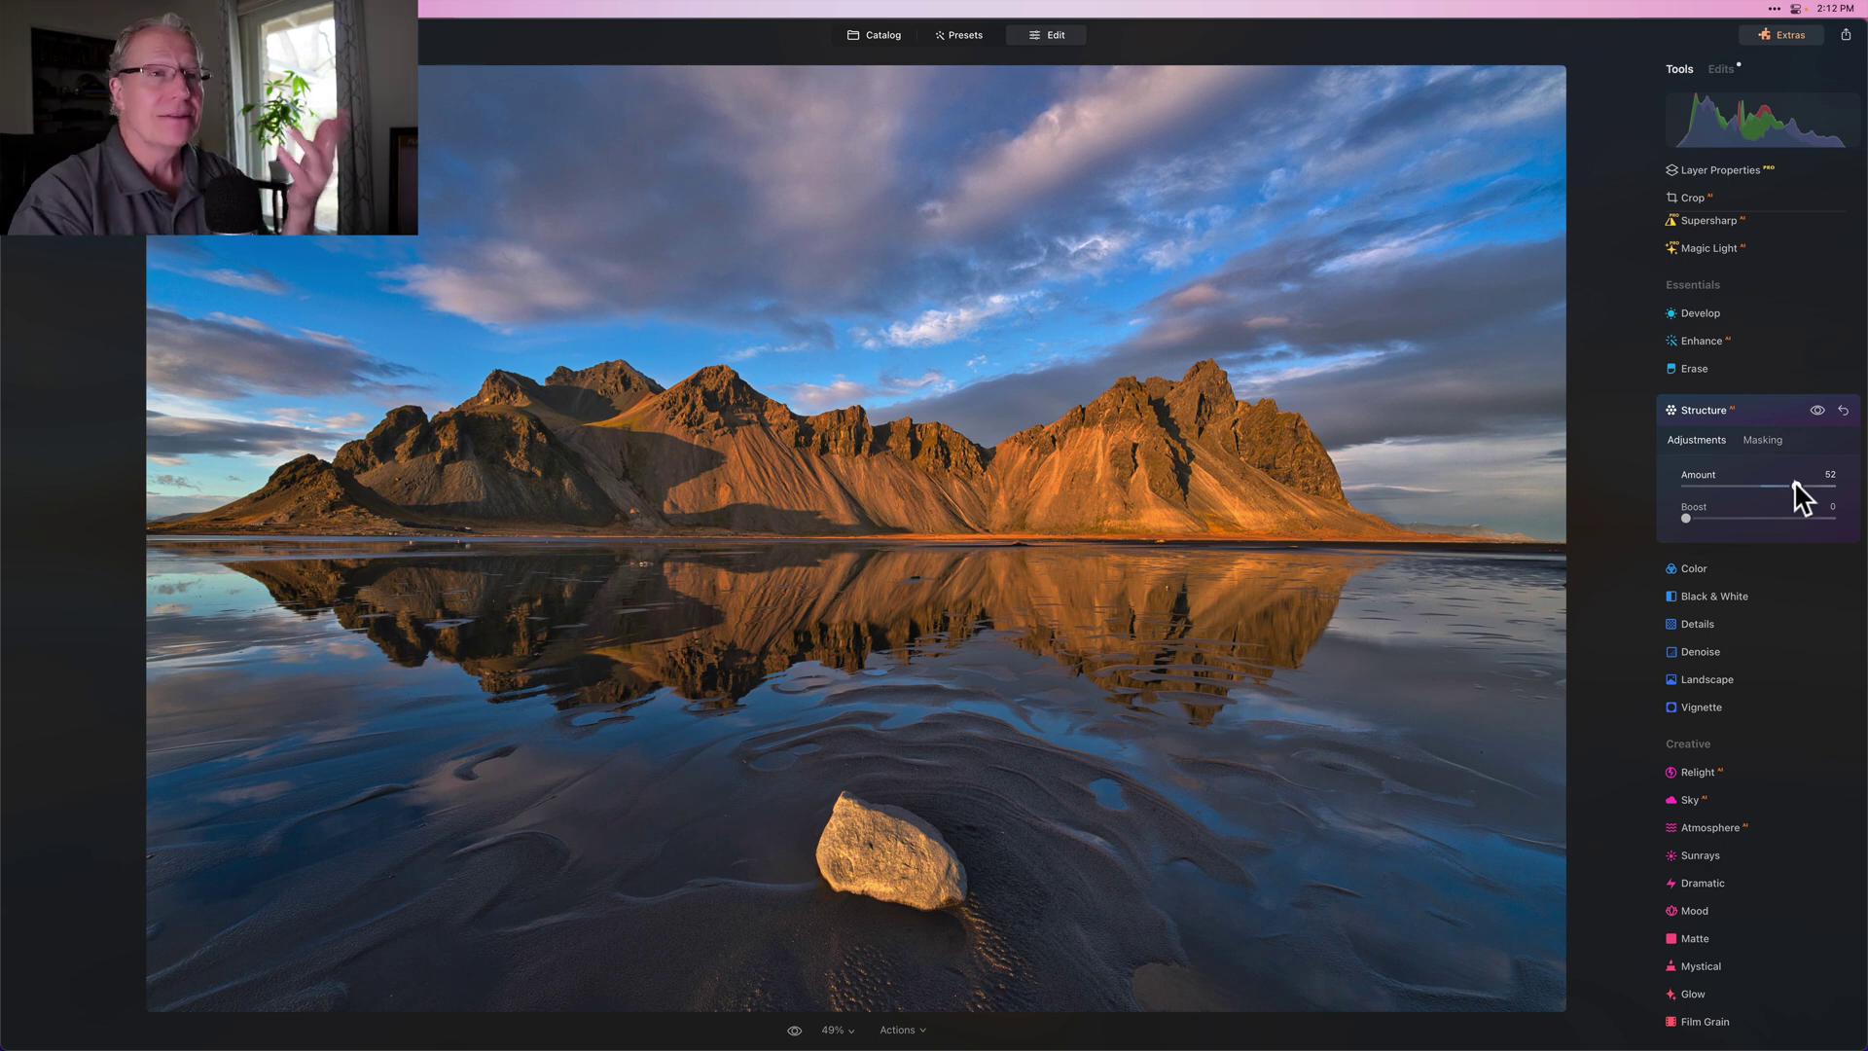
pyautogui.click(1817, 412)
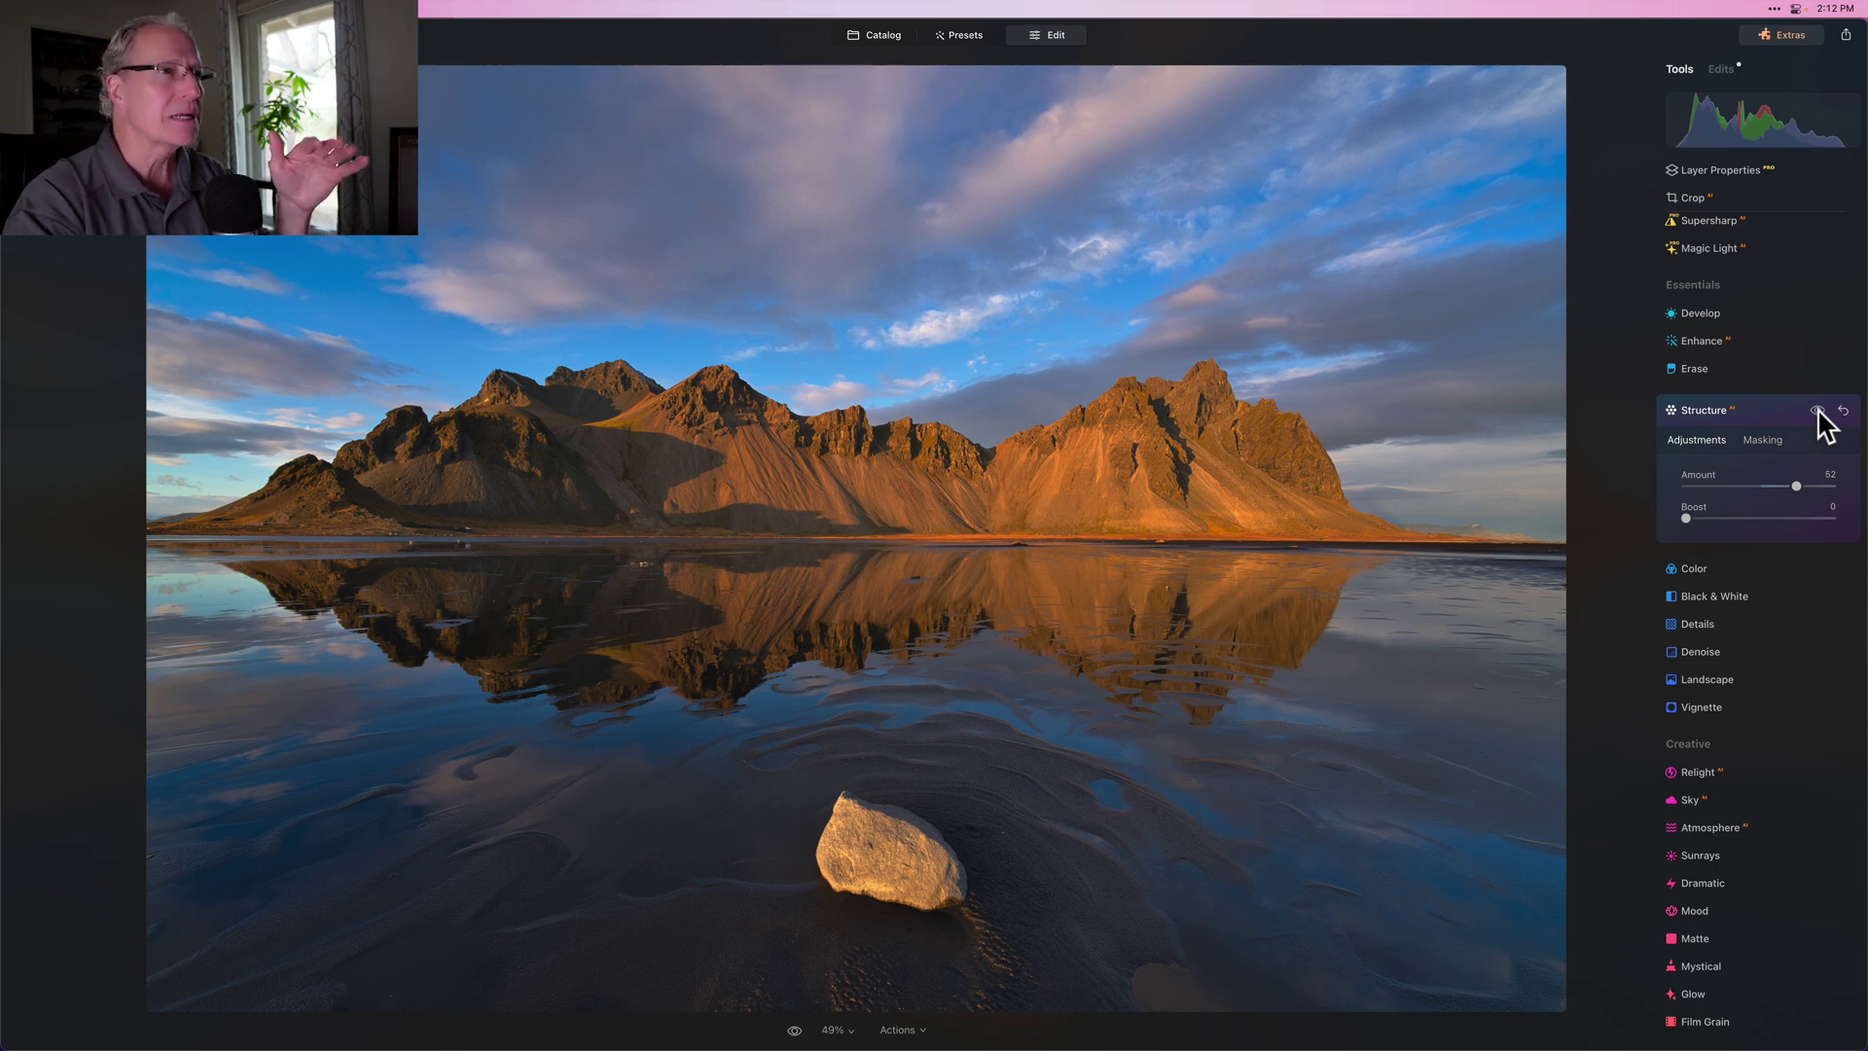
pyautogui.click(1817, 412)
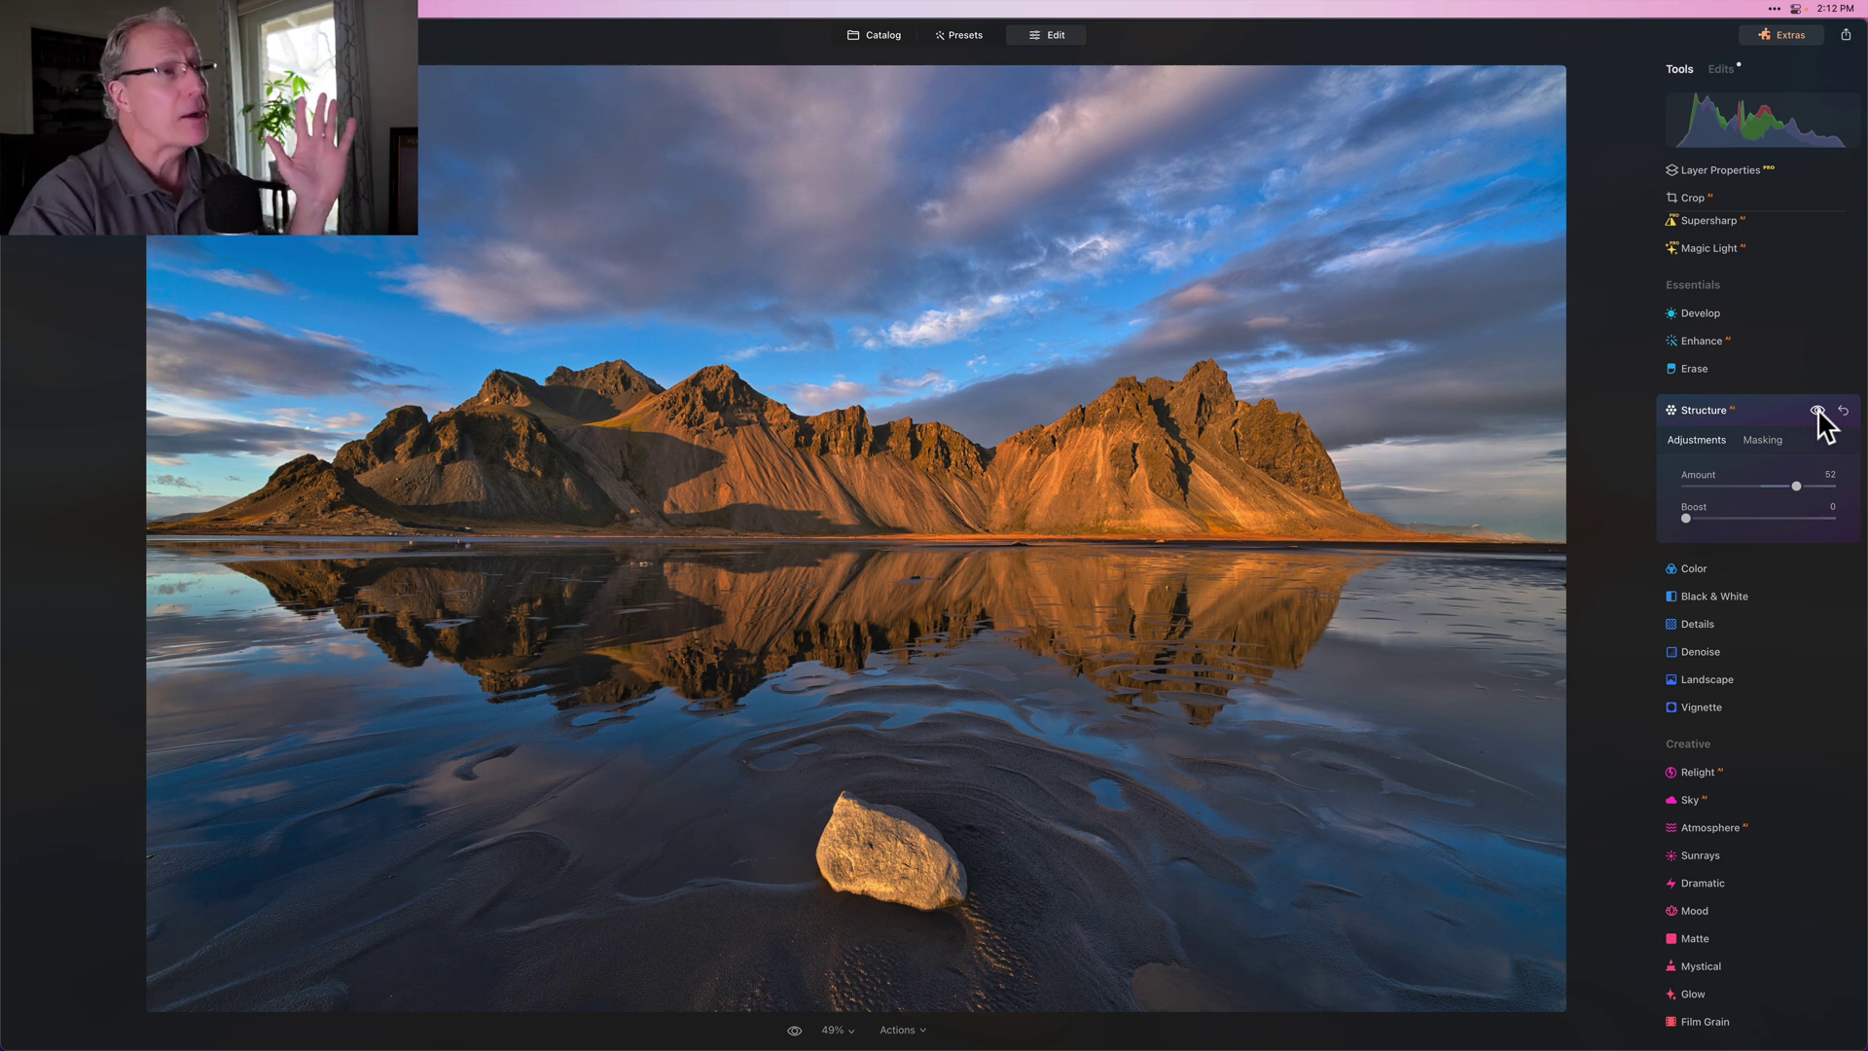
pyautogui.click(1754, 410)
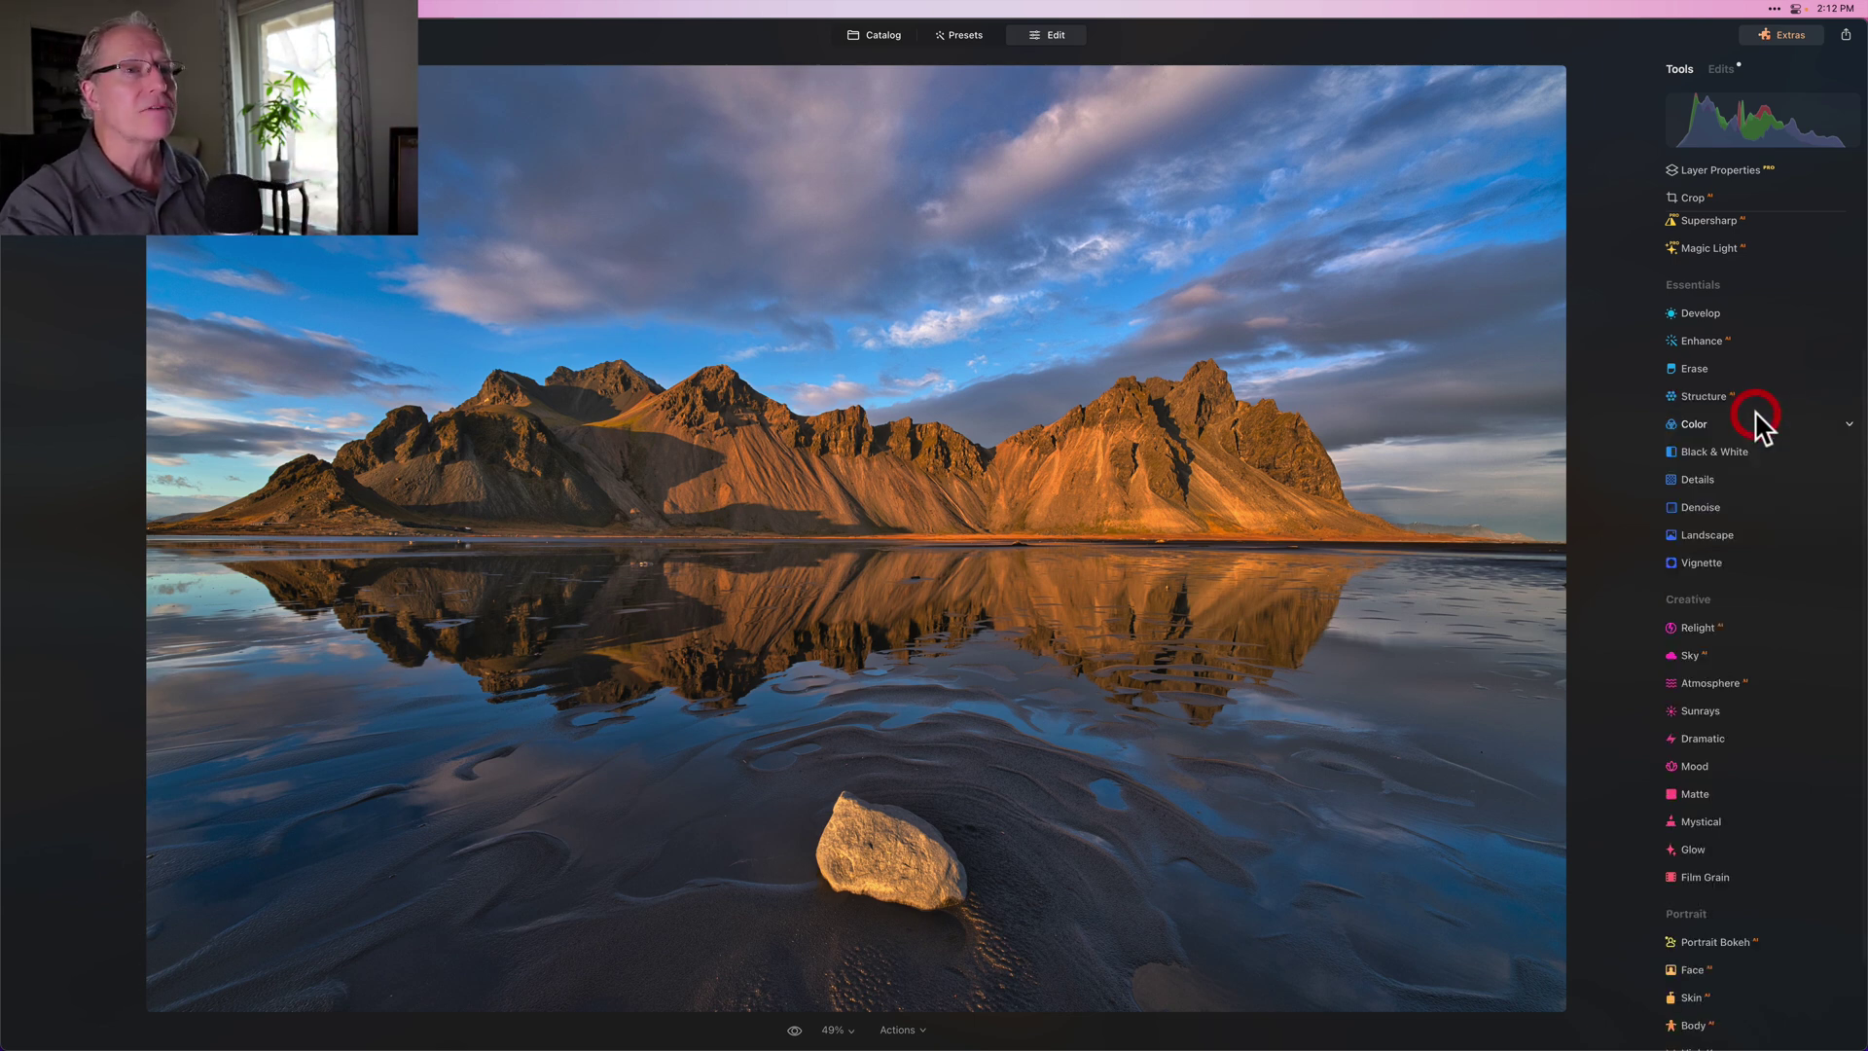
# Enhance the photo with Accent set to 10 and check the difference.
pyautogui.click(1712, 341)
pyautogui.moveTo(1689, 426); pyautogui.dragTo(1702, 426)
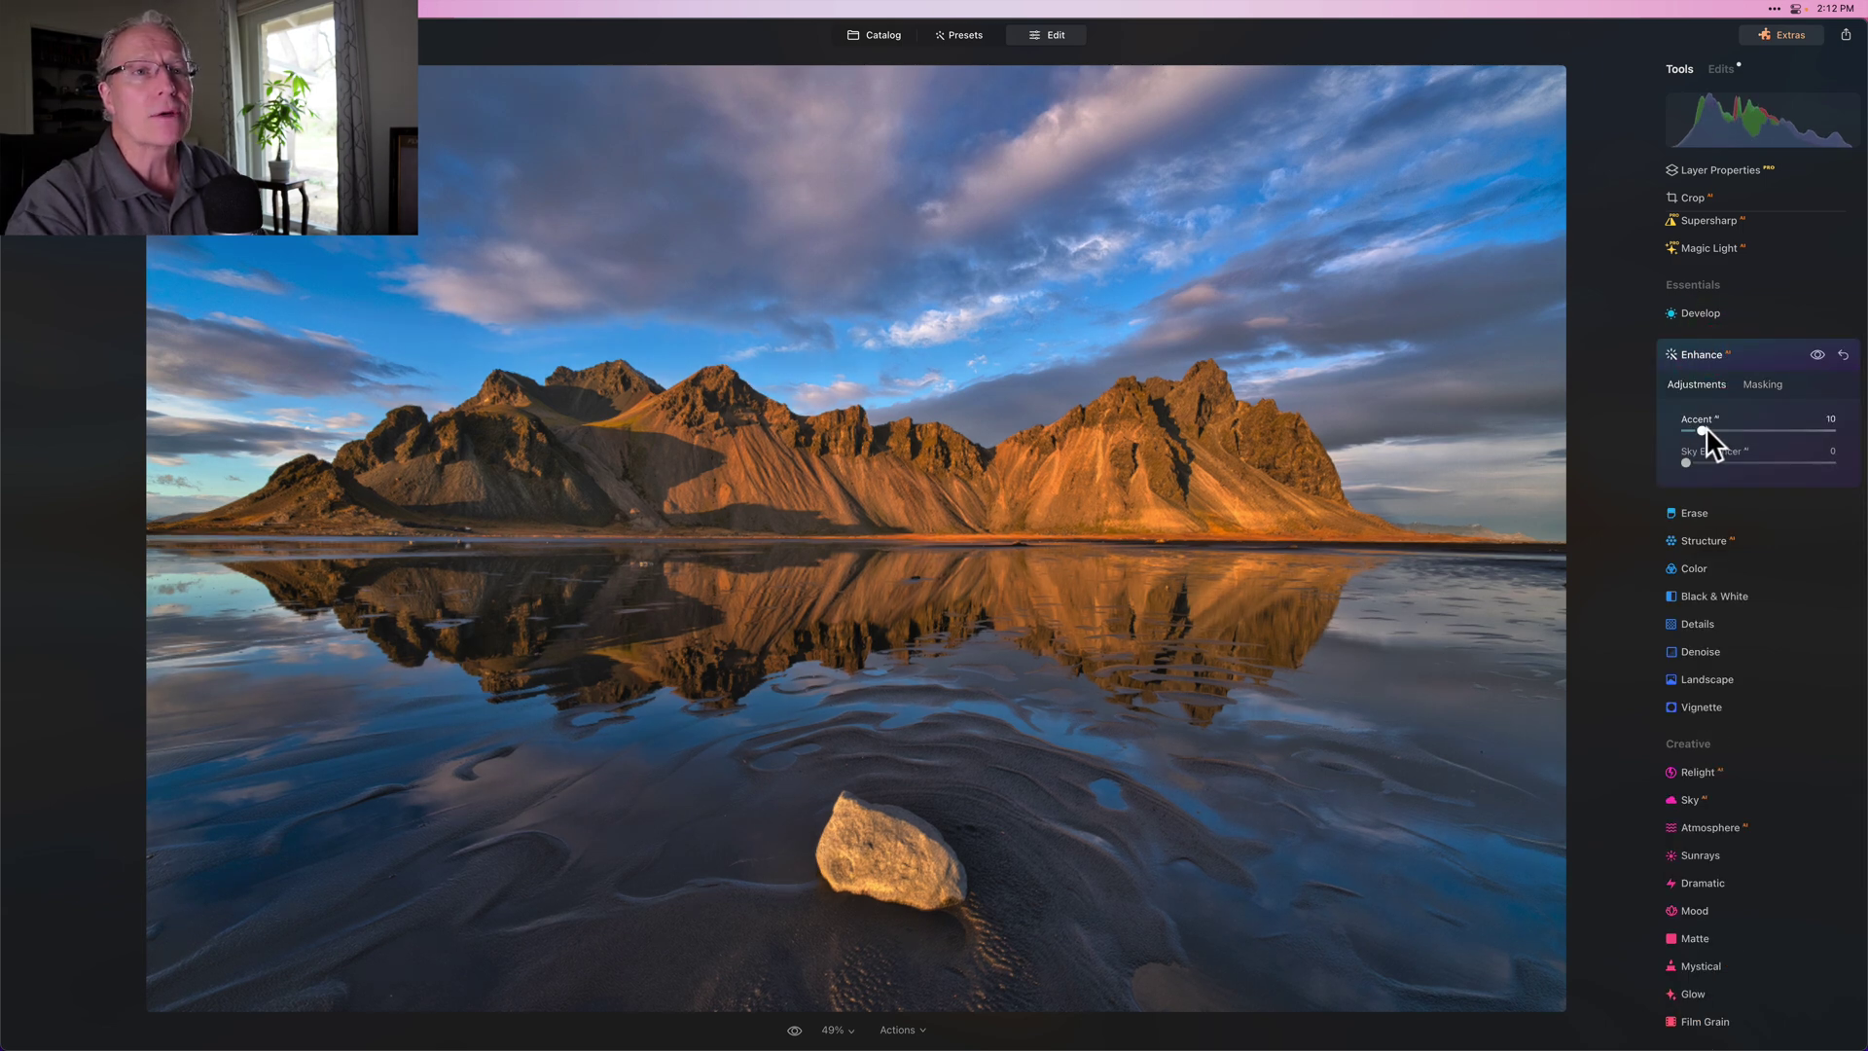
pyautogui.click(1817, 356)
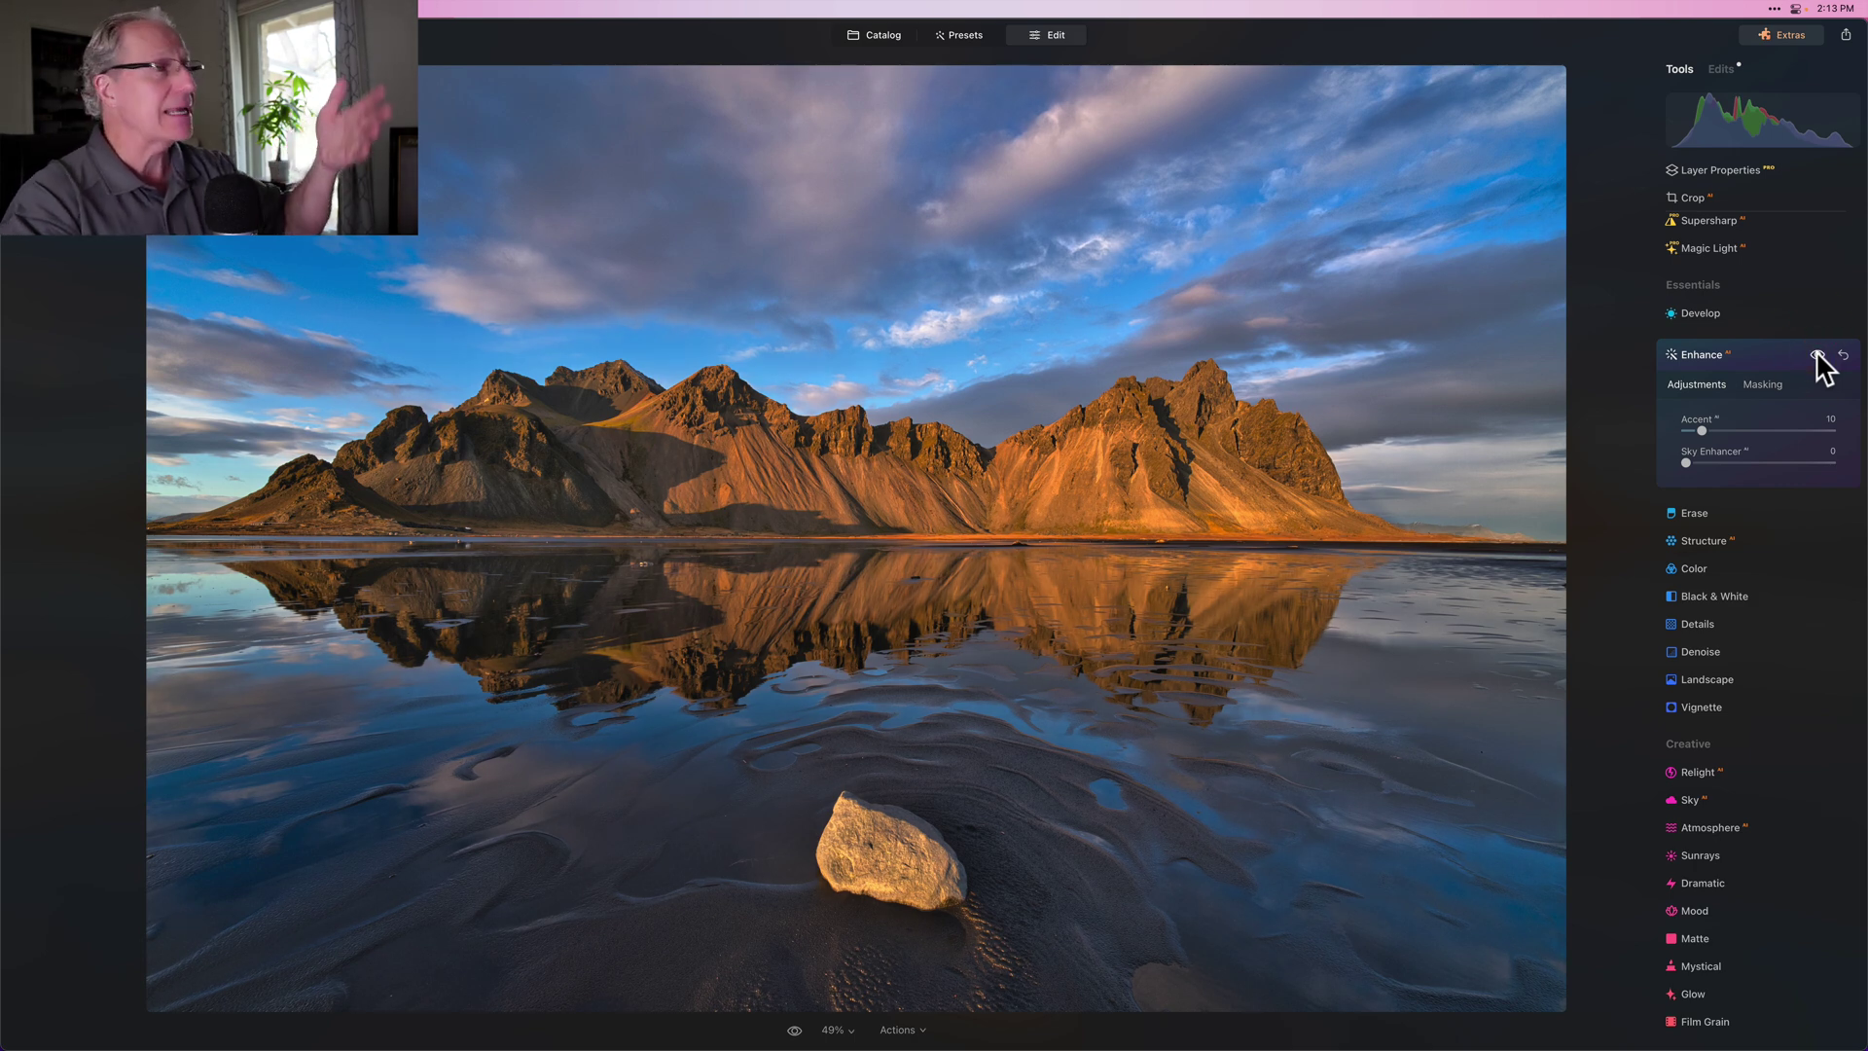
pyautogui.click(1768, 354)
# Add the Mystical effect with an Amount of 25 and compare the photo with and without it.
pyautogui.scroll(-3, 1708, 619)
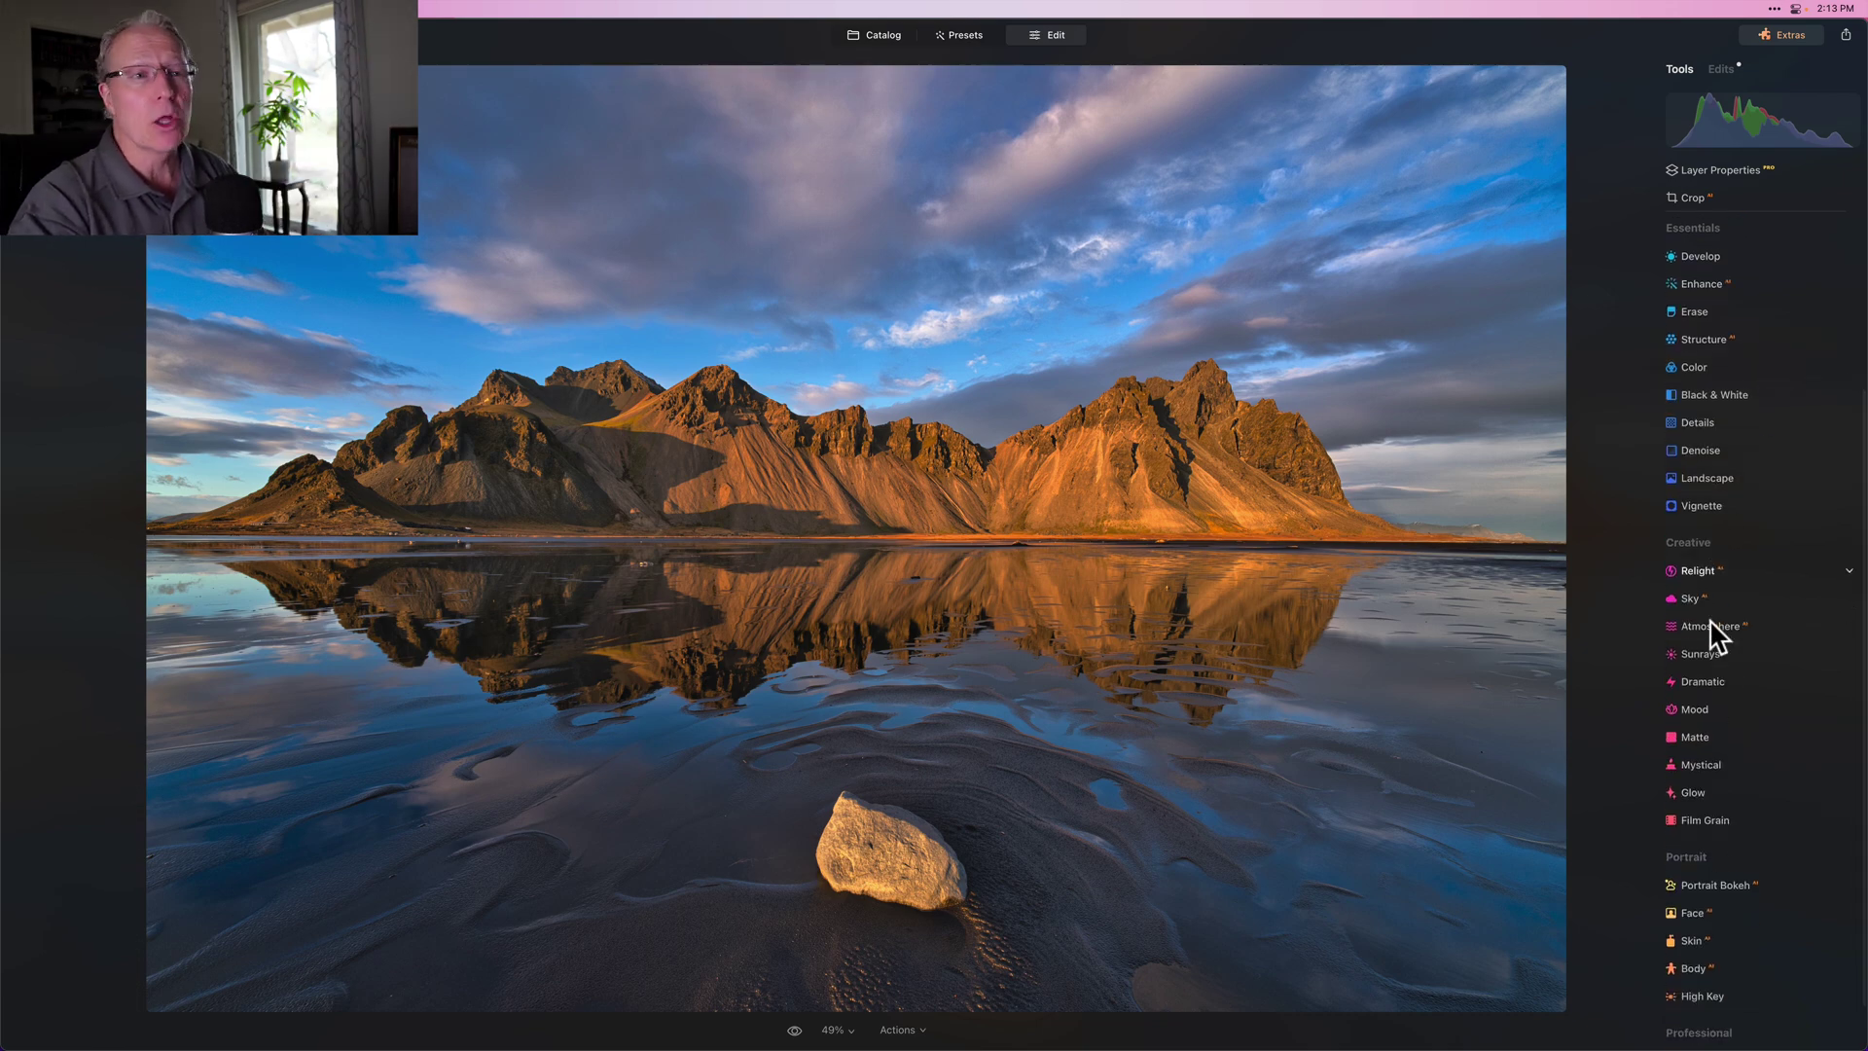
pyautogui.click(1689, 704)
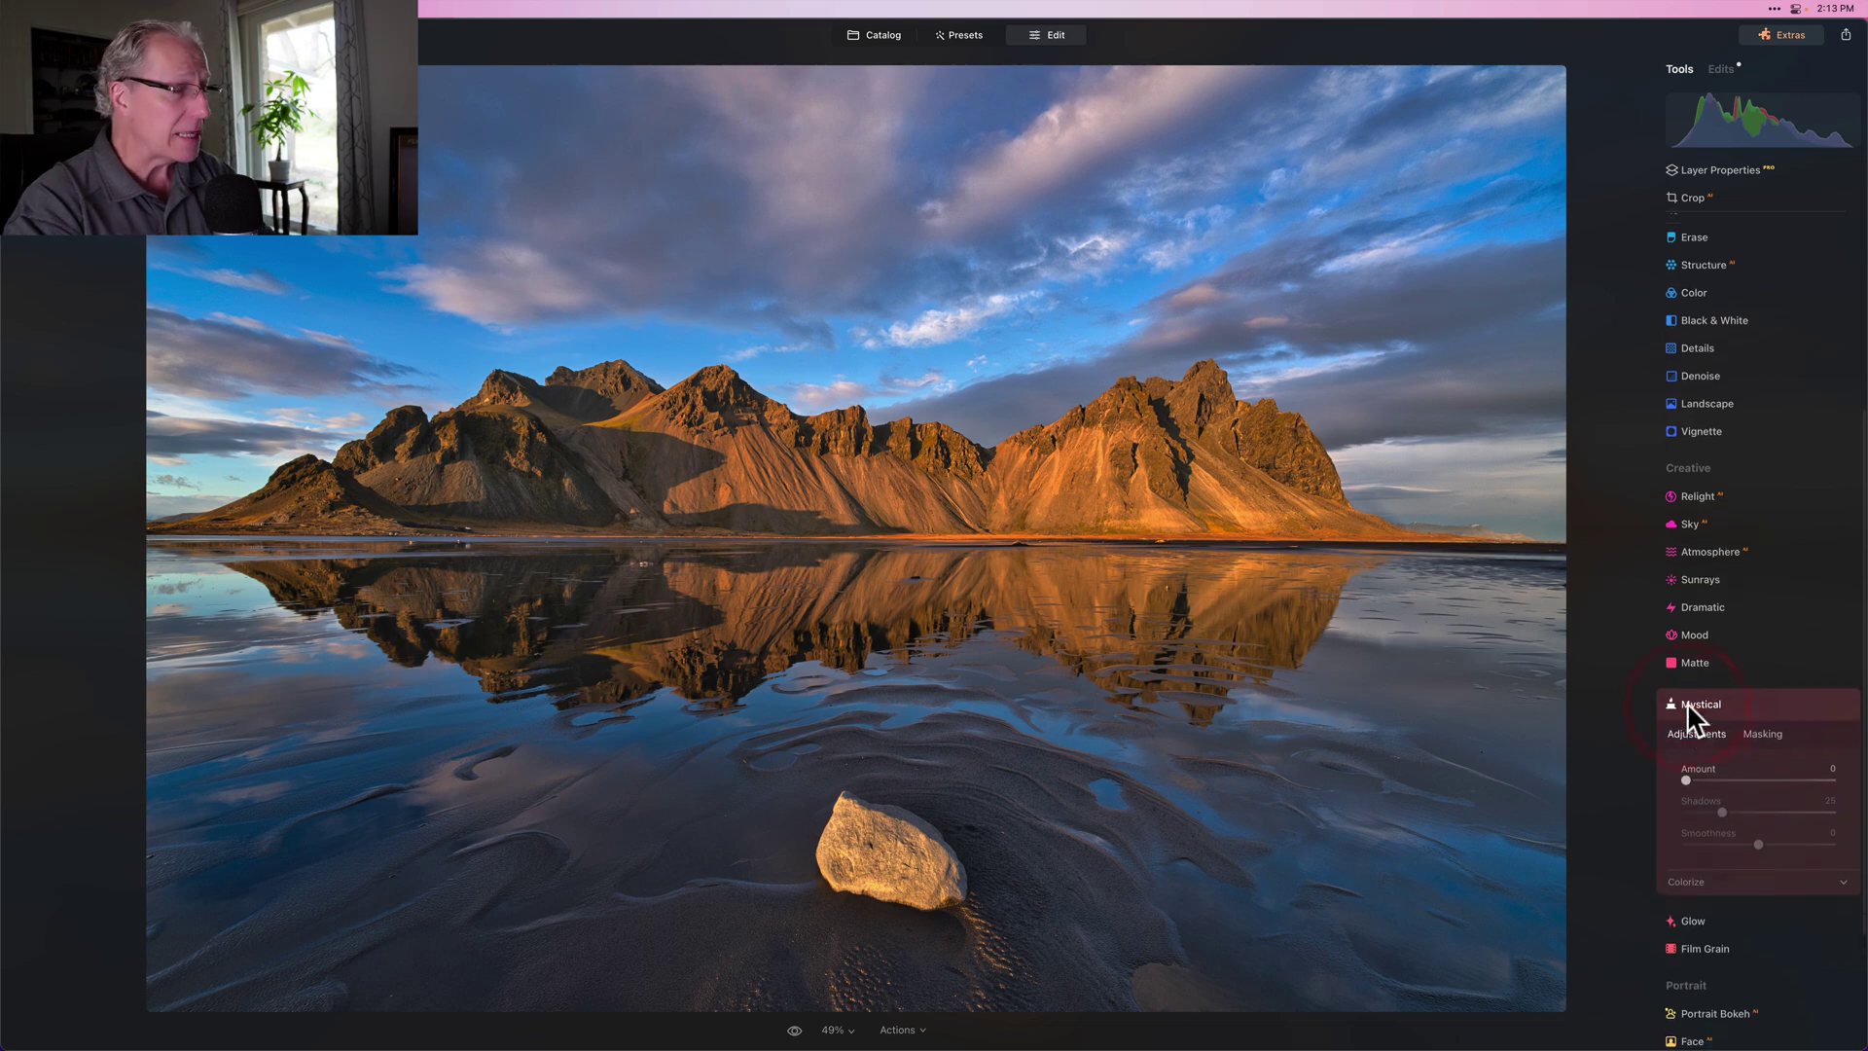
pyautogui.scroll(-1, 1693, 717)
pyautogui.moveTo(1684, 596); pyautogui.dragTo(1717, 597)
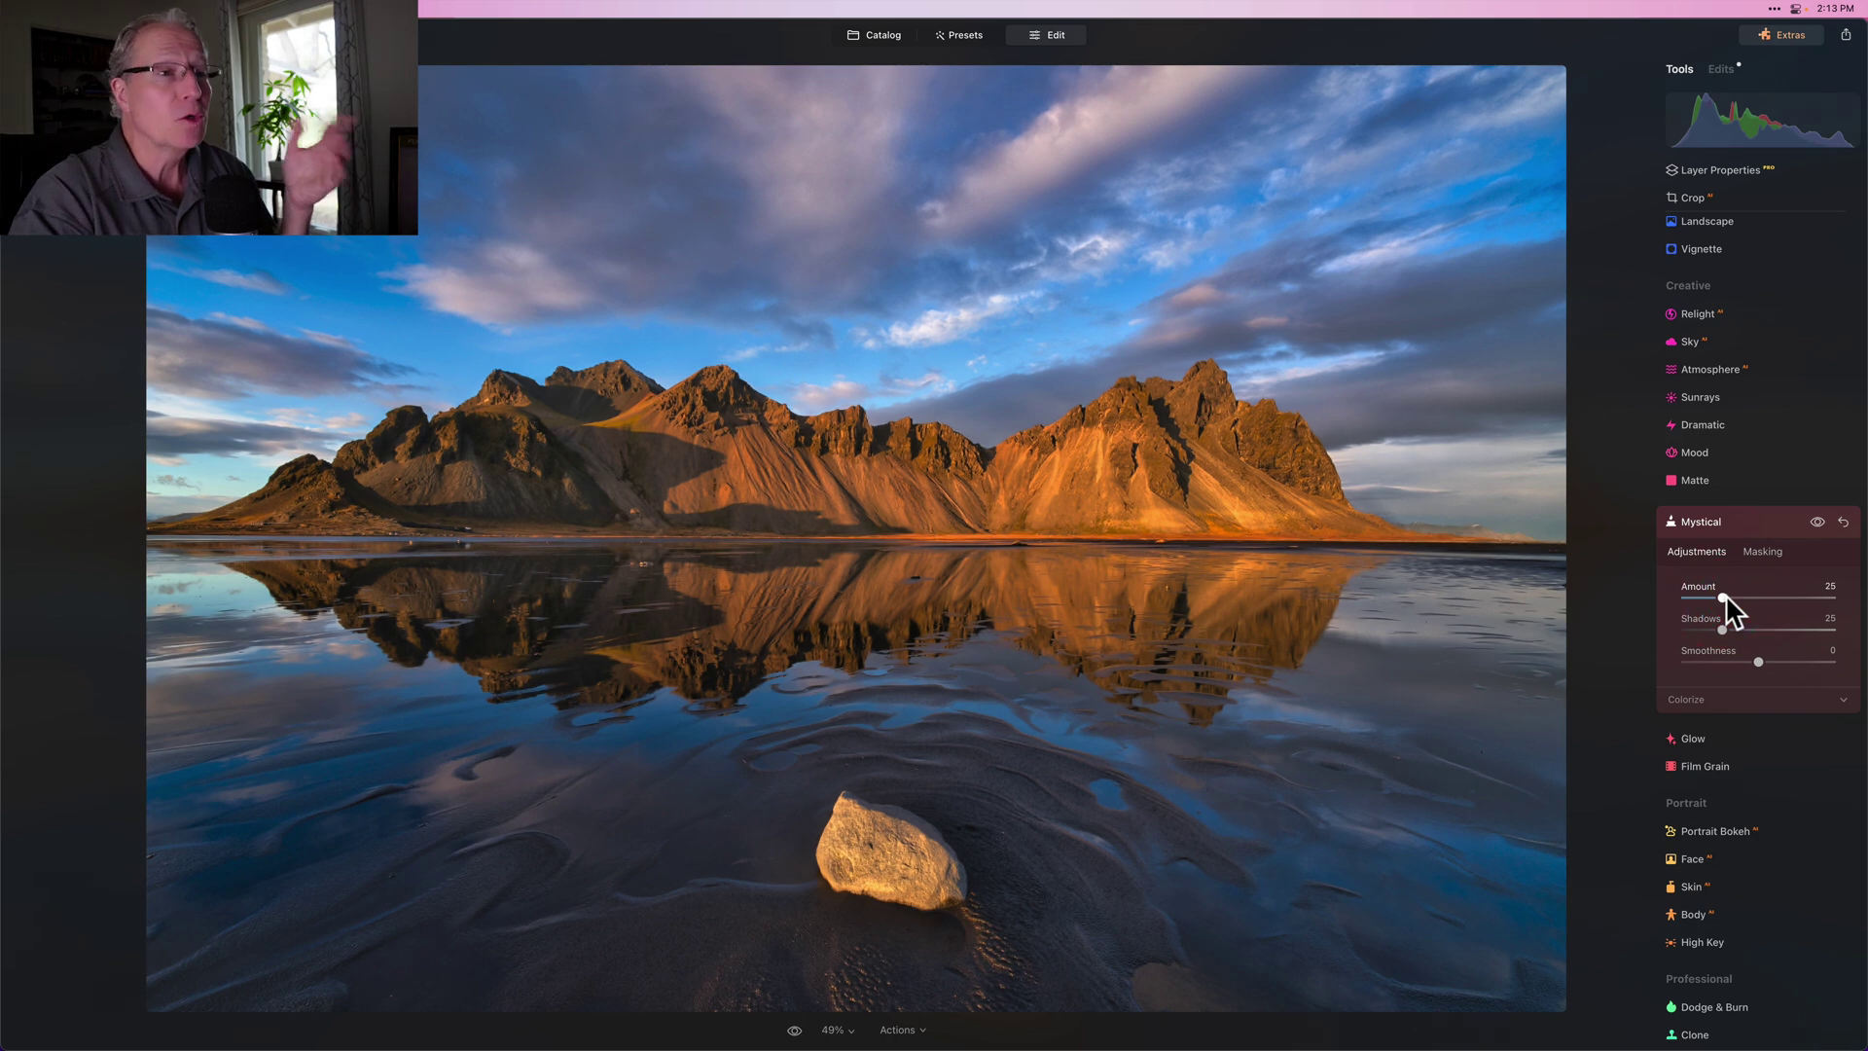
pyautogui.click(1817, 522)
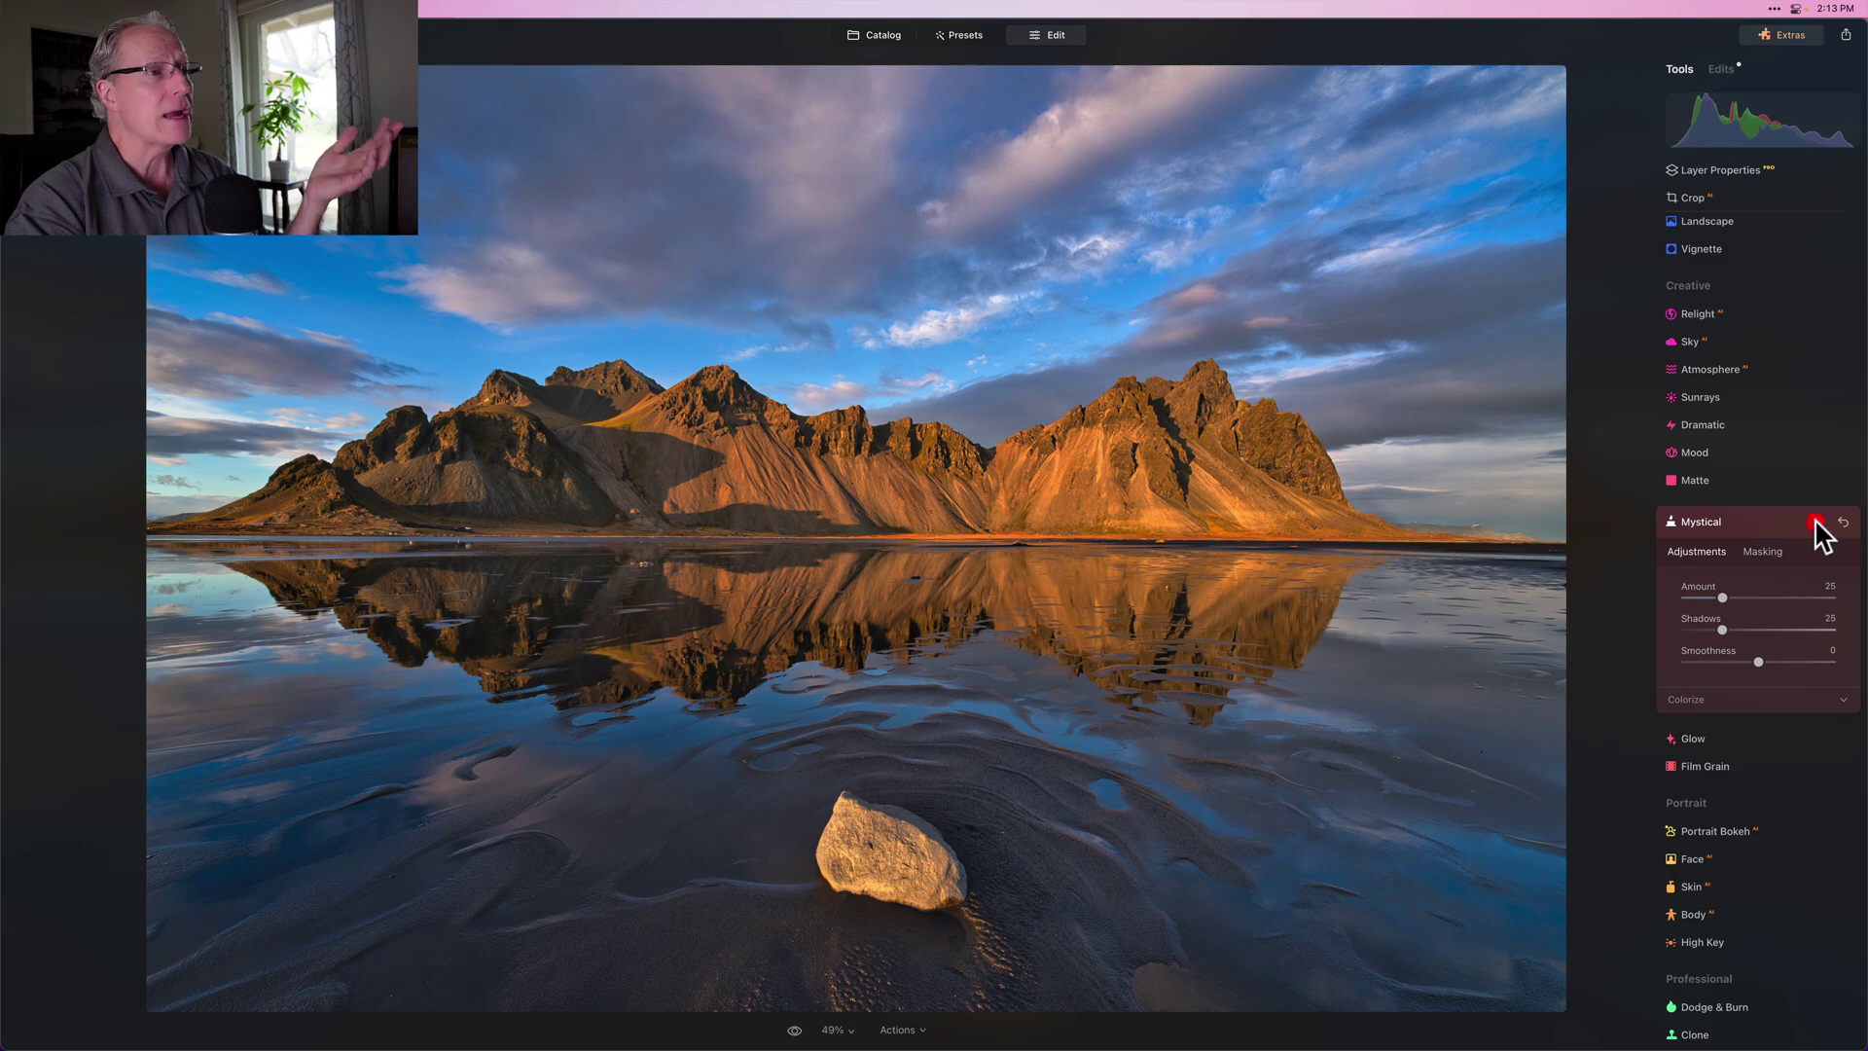
pyautogui.click(1817, 522)
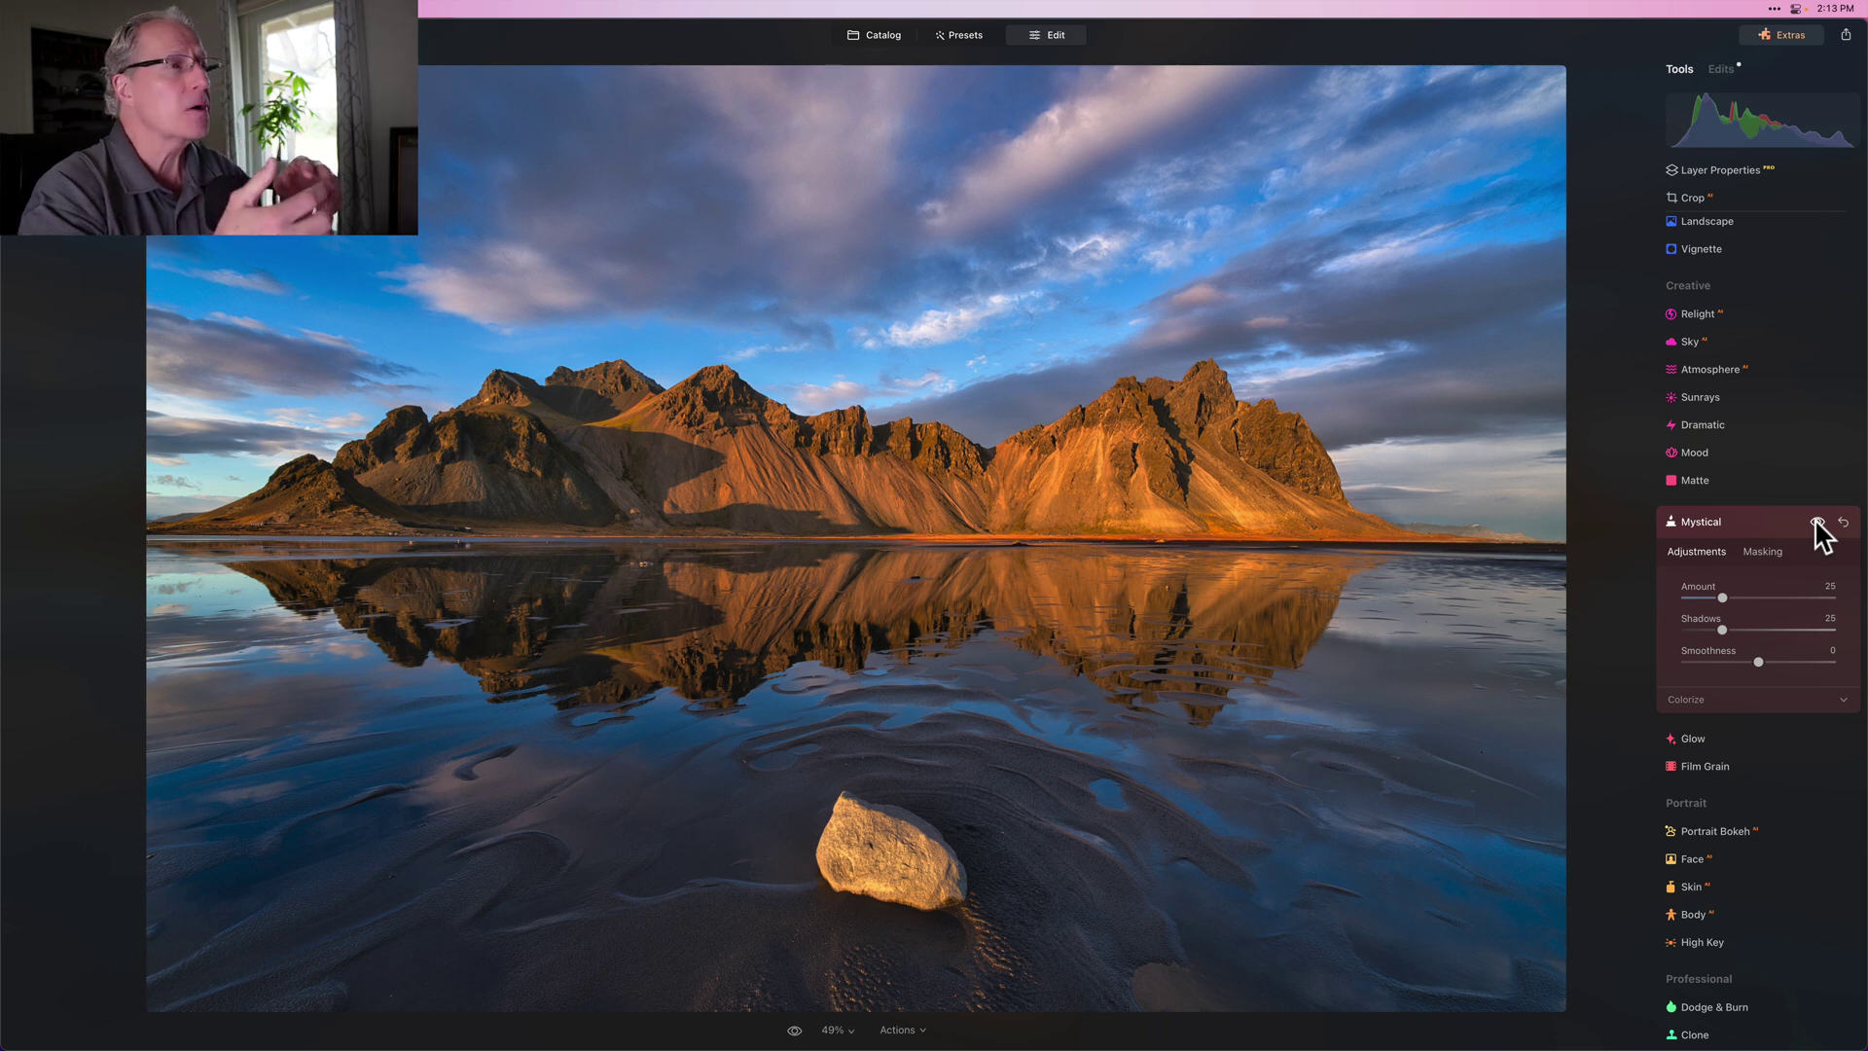
# Finish the Mystical adjustment and compare the fully edited photo with the original.
pyautogui.click(1743, 519)
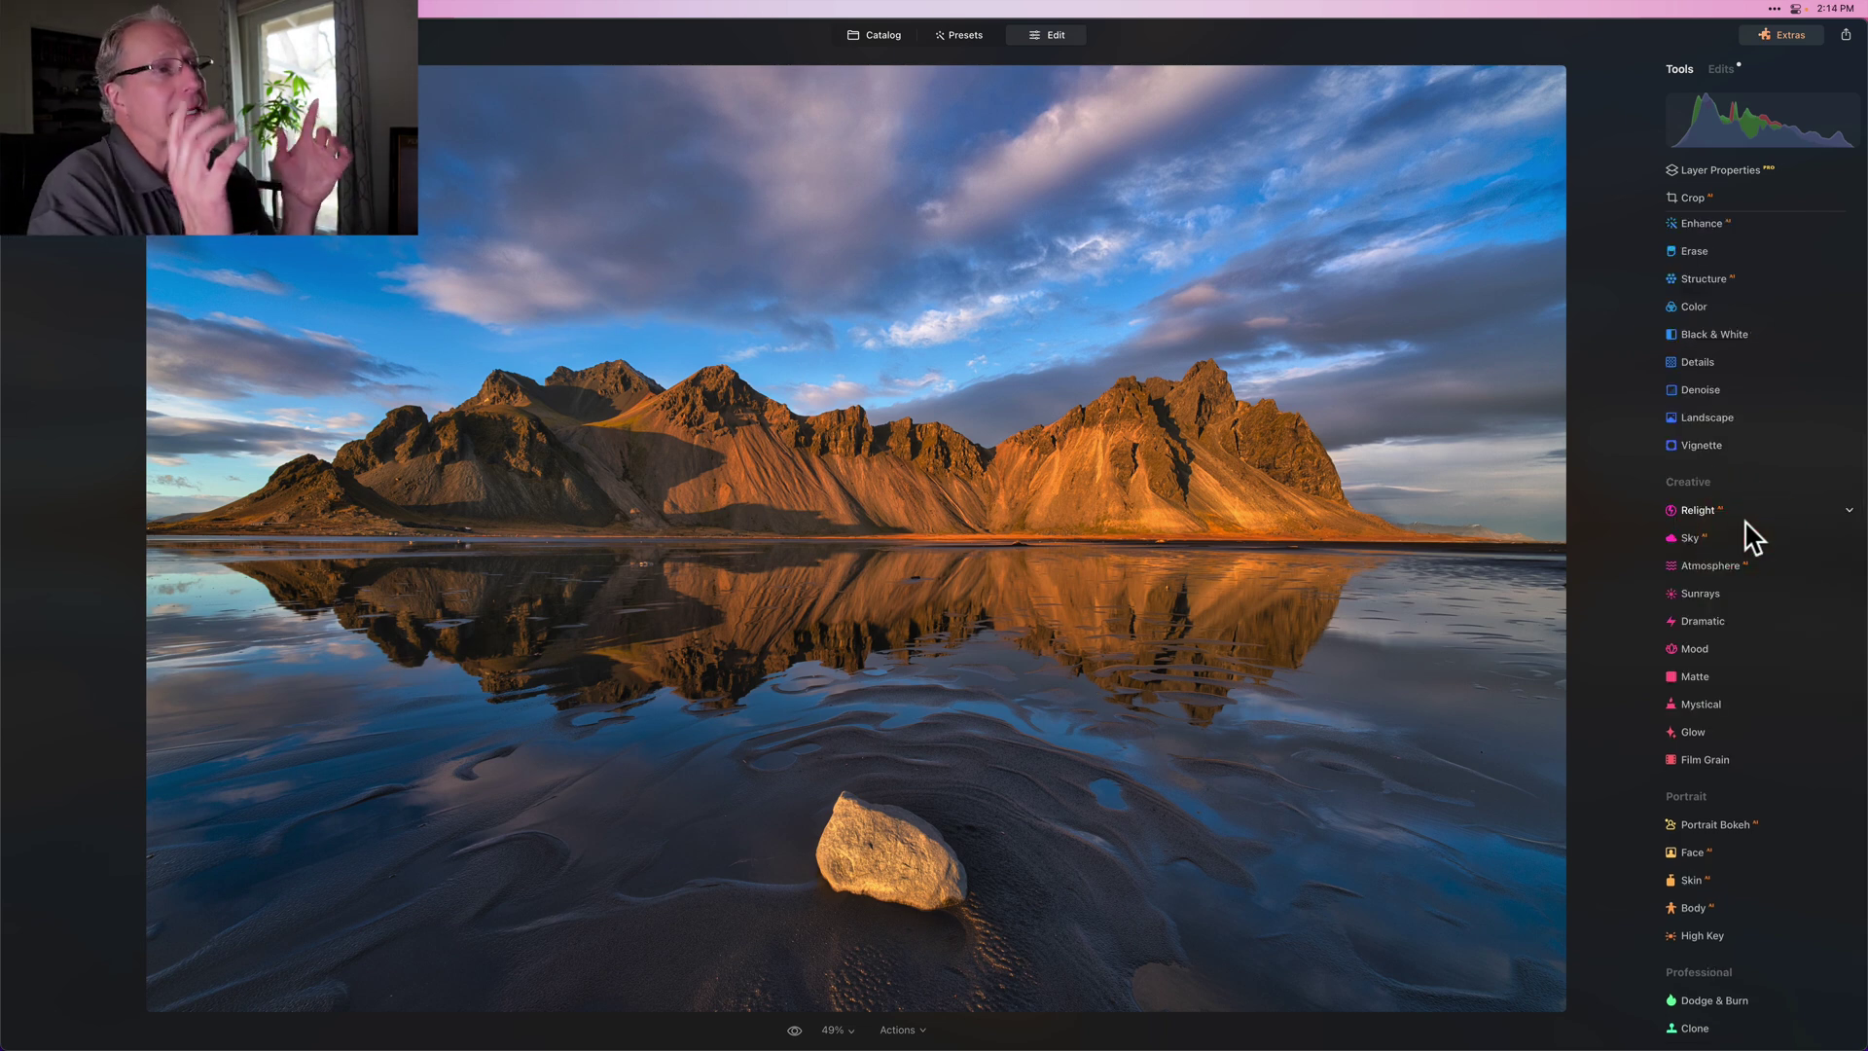
pyautogui.press('\\')
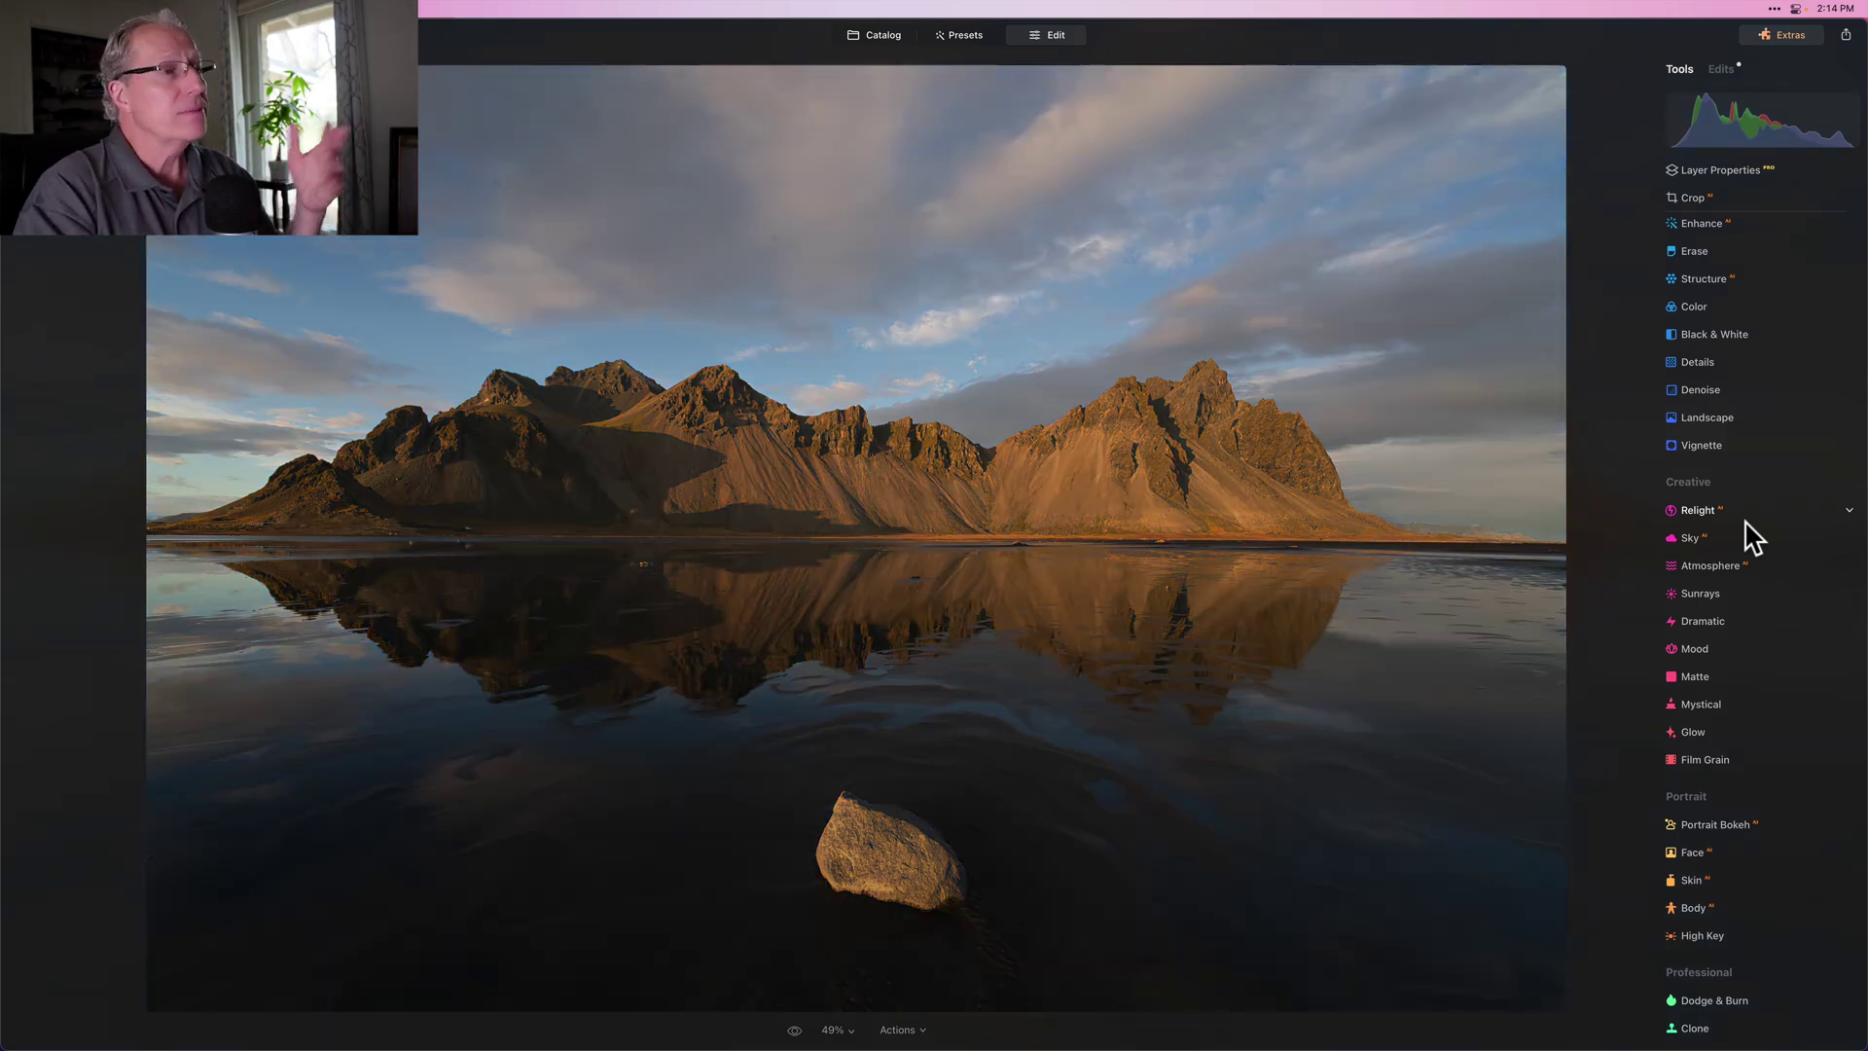
pyautogui.press('\\')
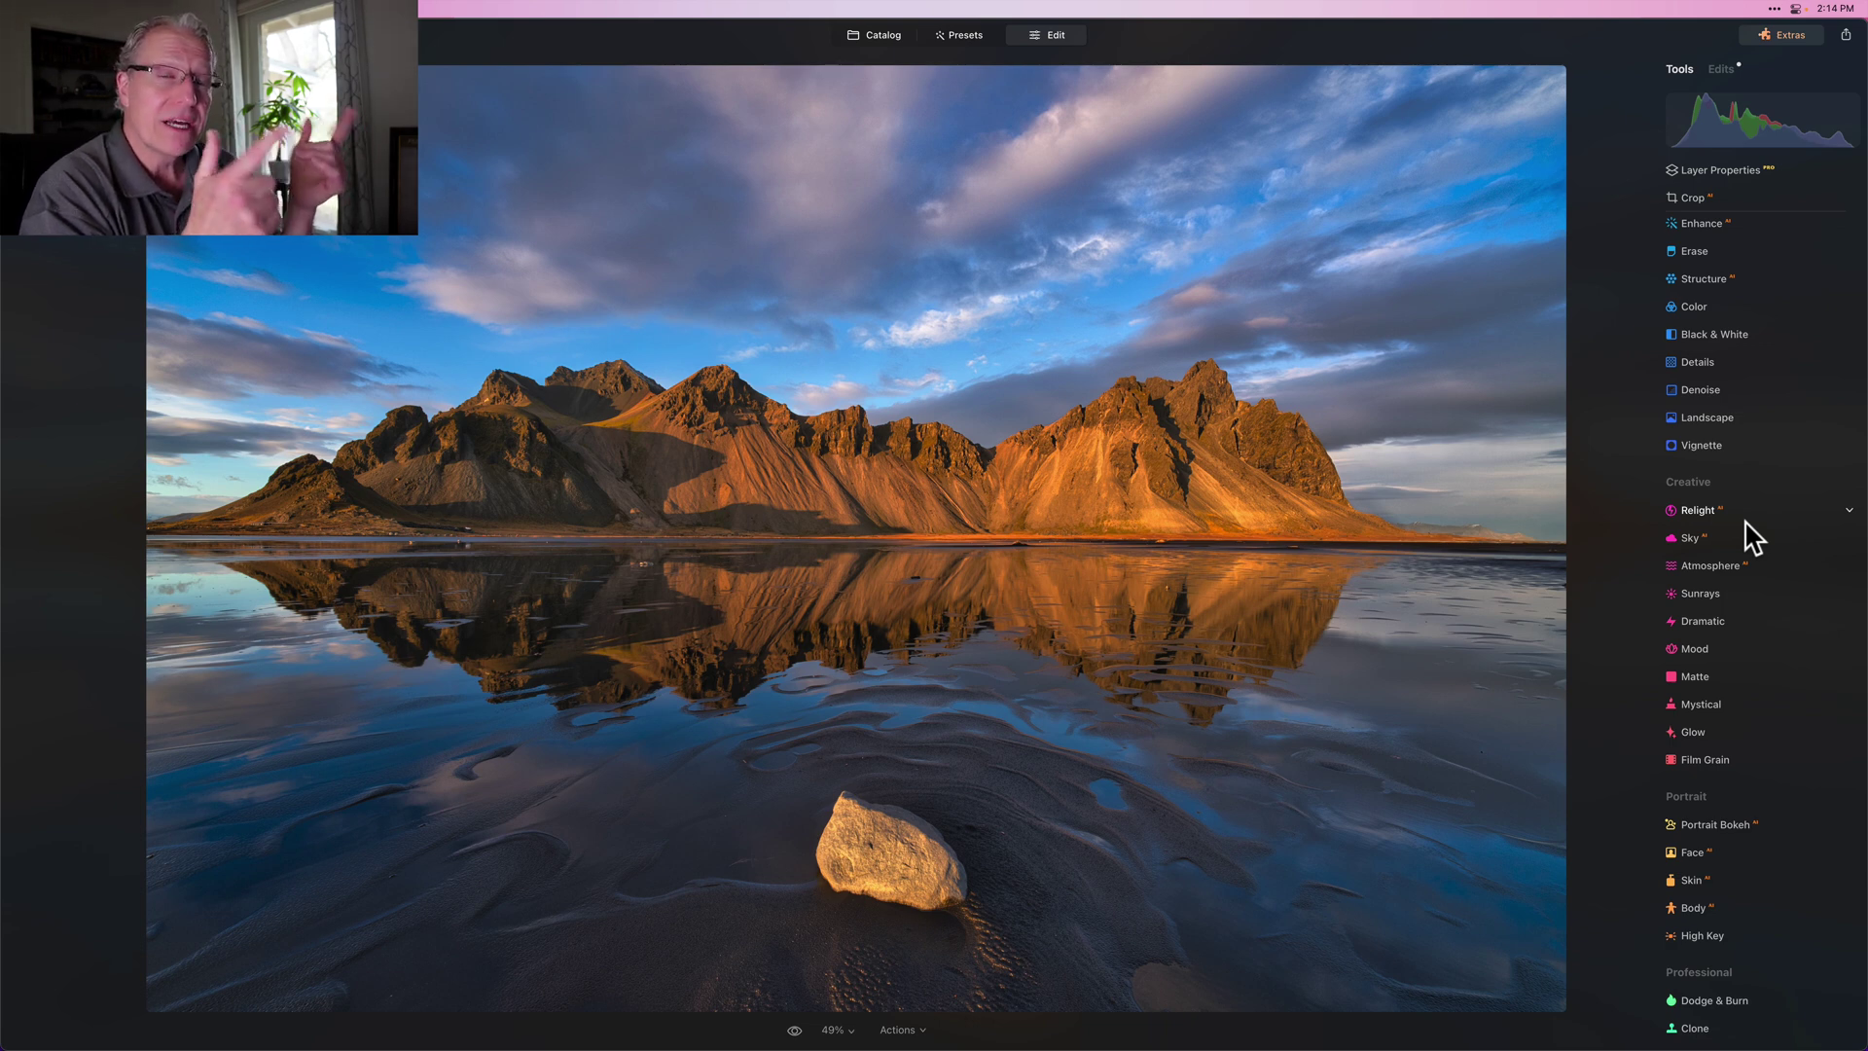
# Paint a Develop brush mask at Strength 50 over the mountains' reflection in the water.
pyautogui.scroll(5, 1708, 430)
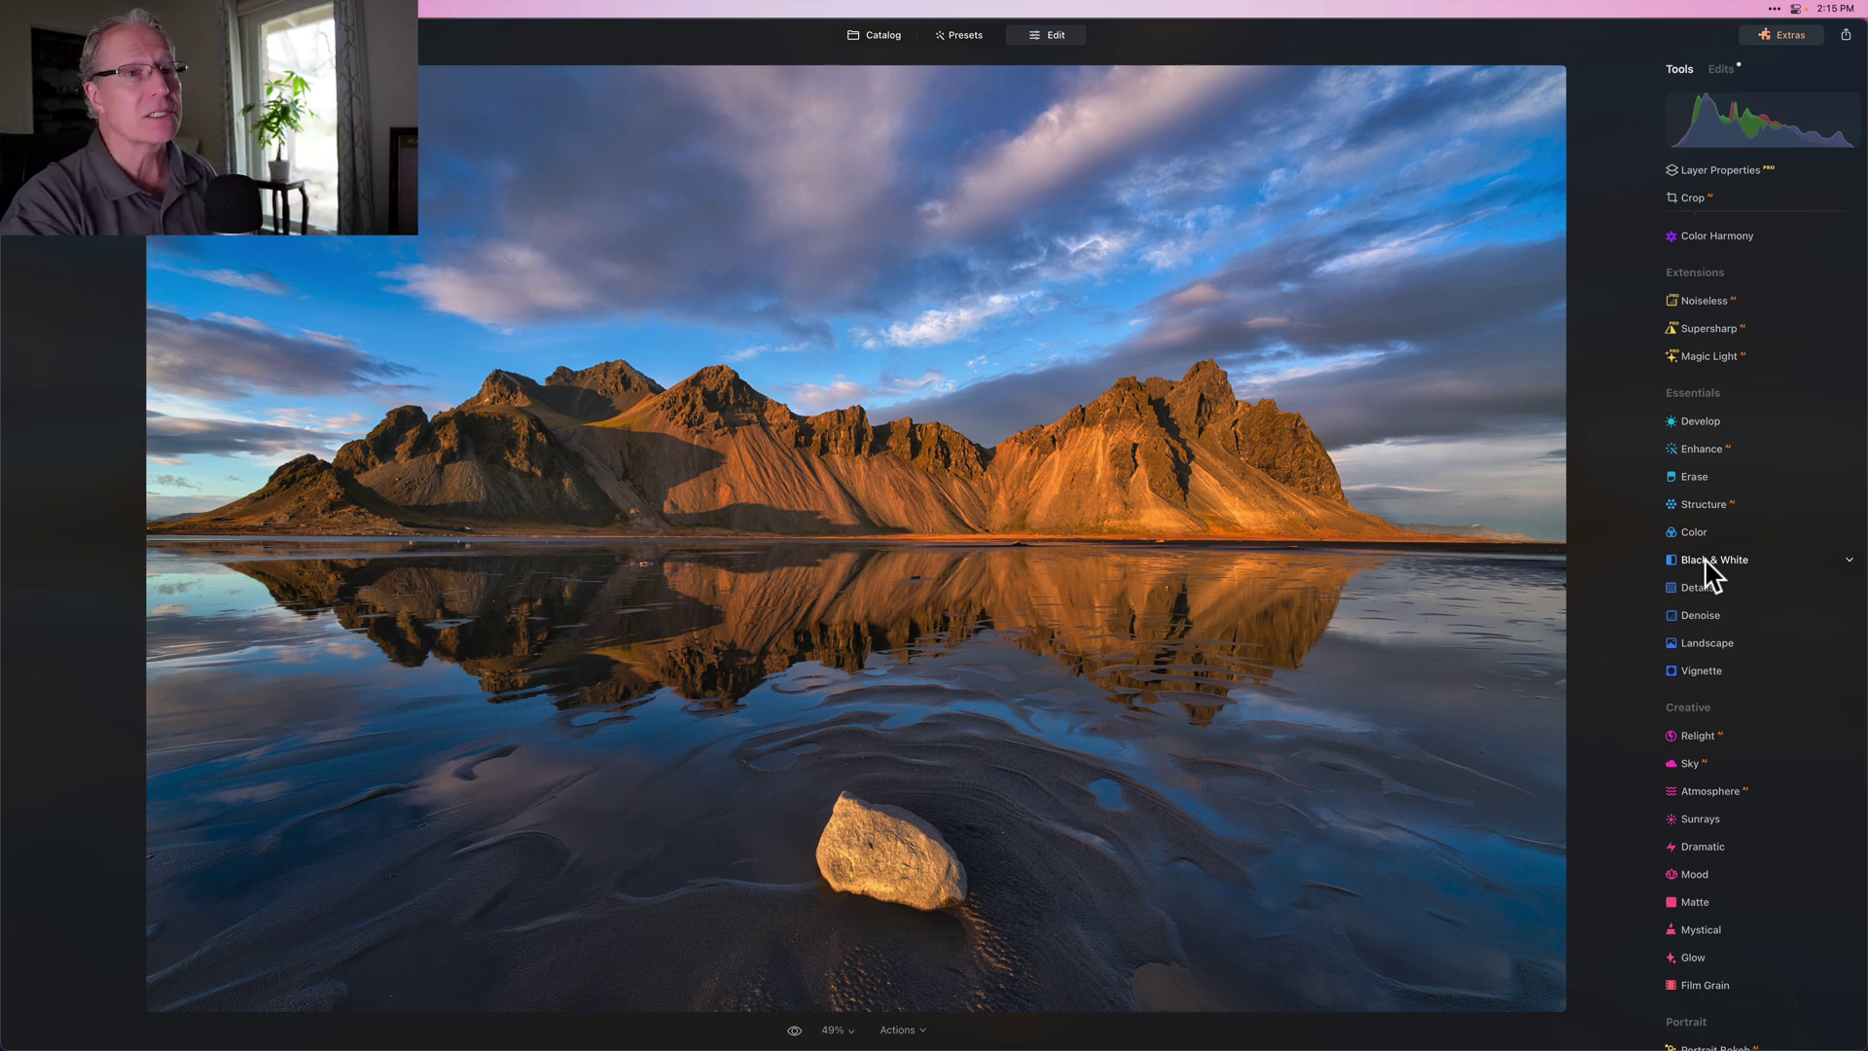
pyautogui.click(1696, 422)
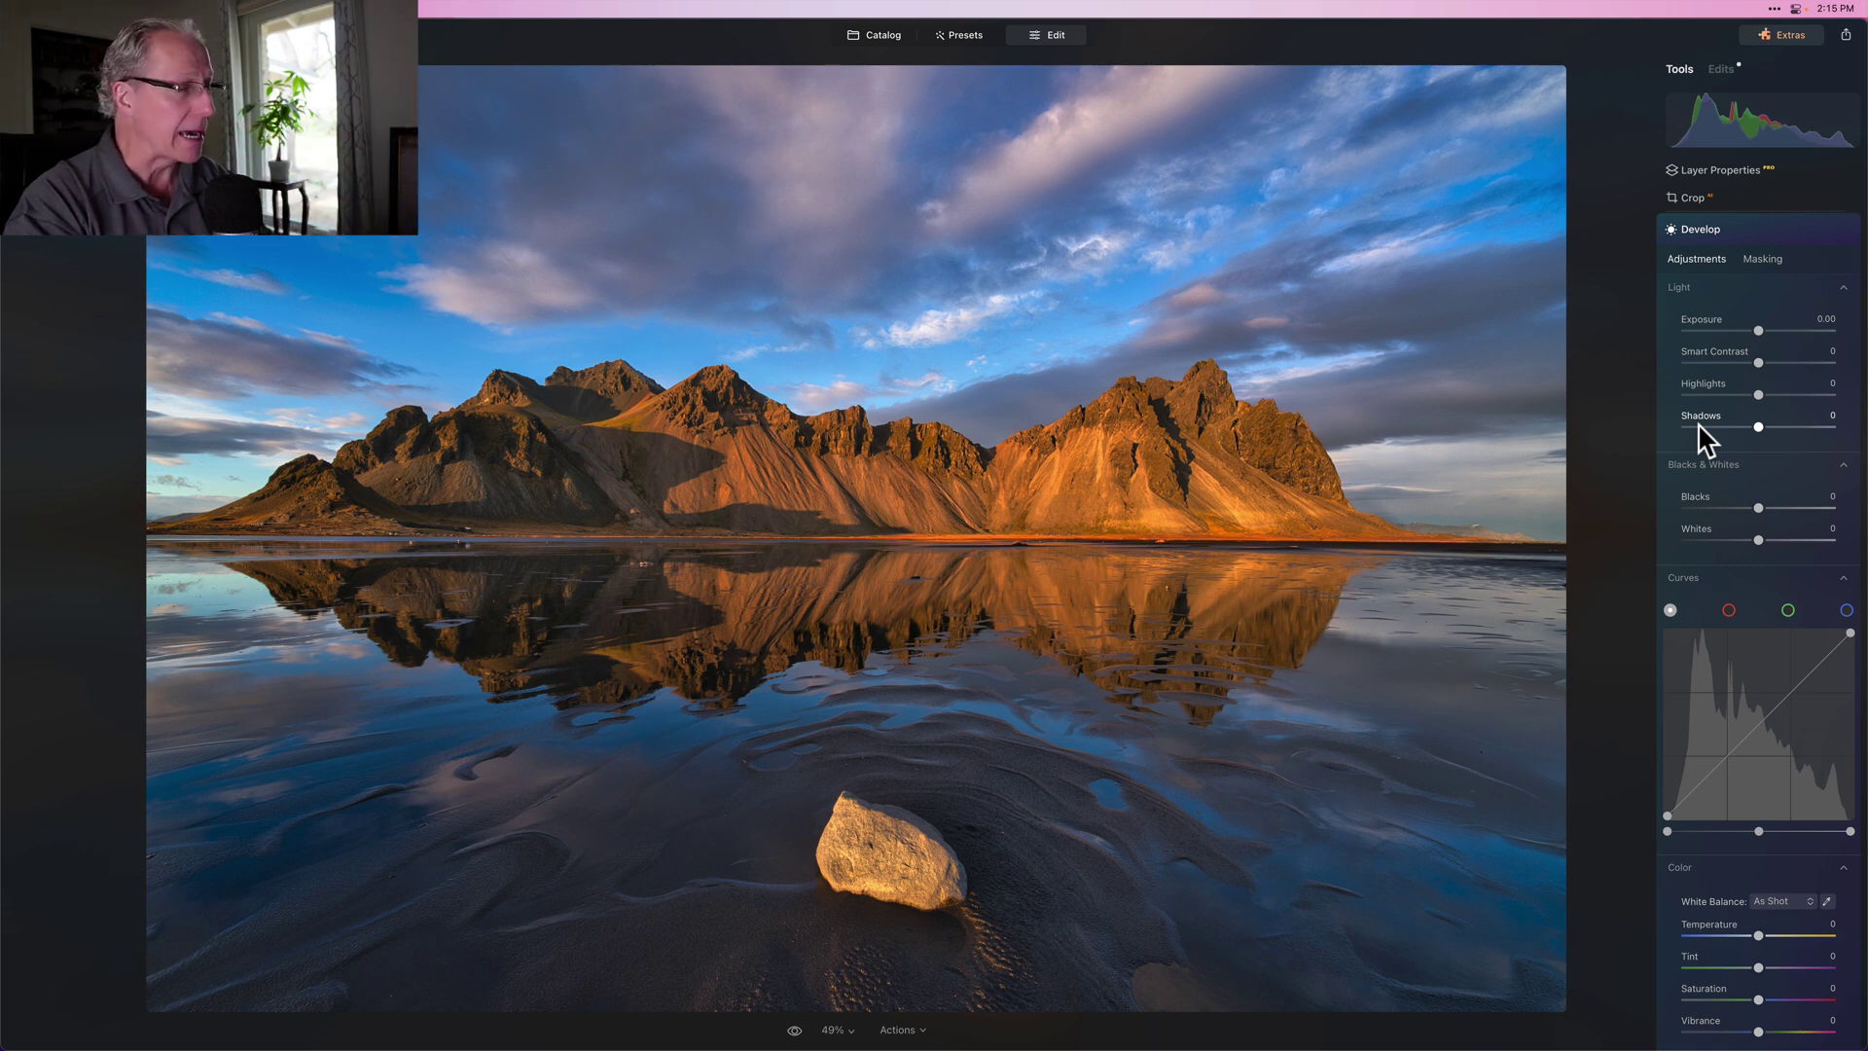
pyautogui.click(1764, 256)
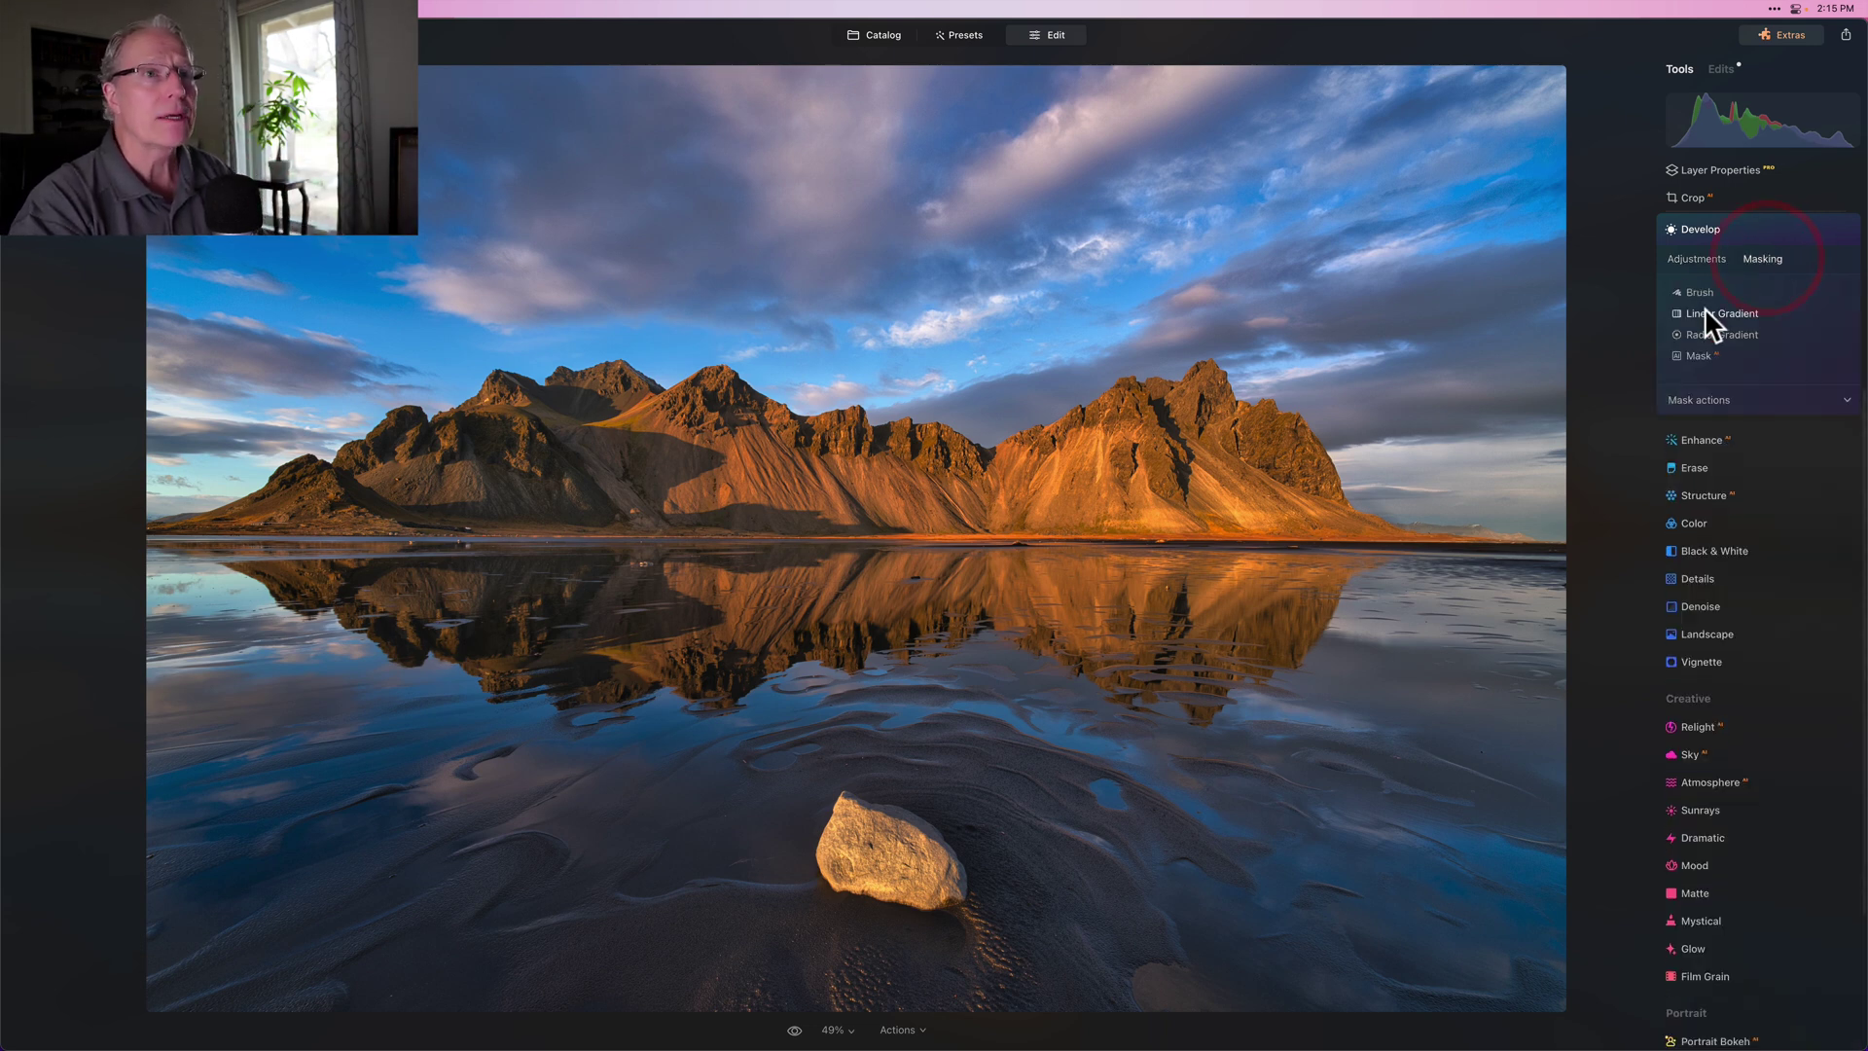
pyautogui.click(1703, 294)
pyautogui.click(1722, 314)
pyautogui.click(1748, 398)
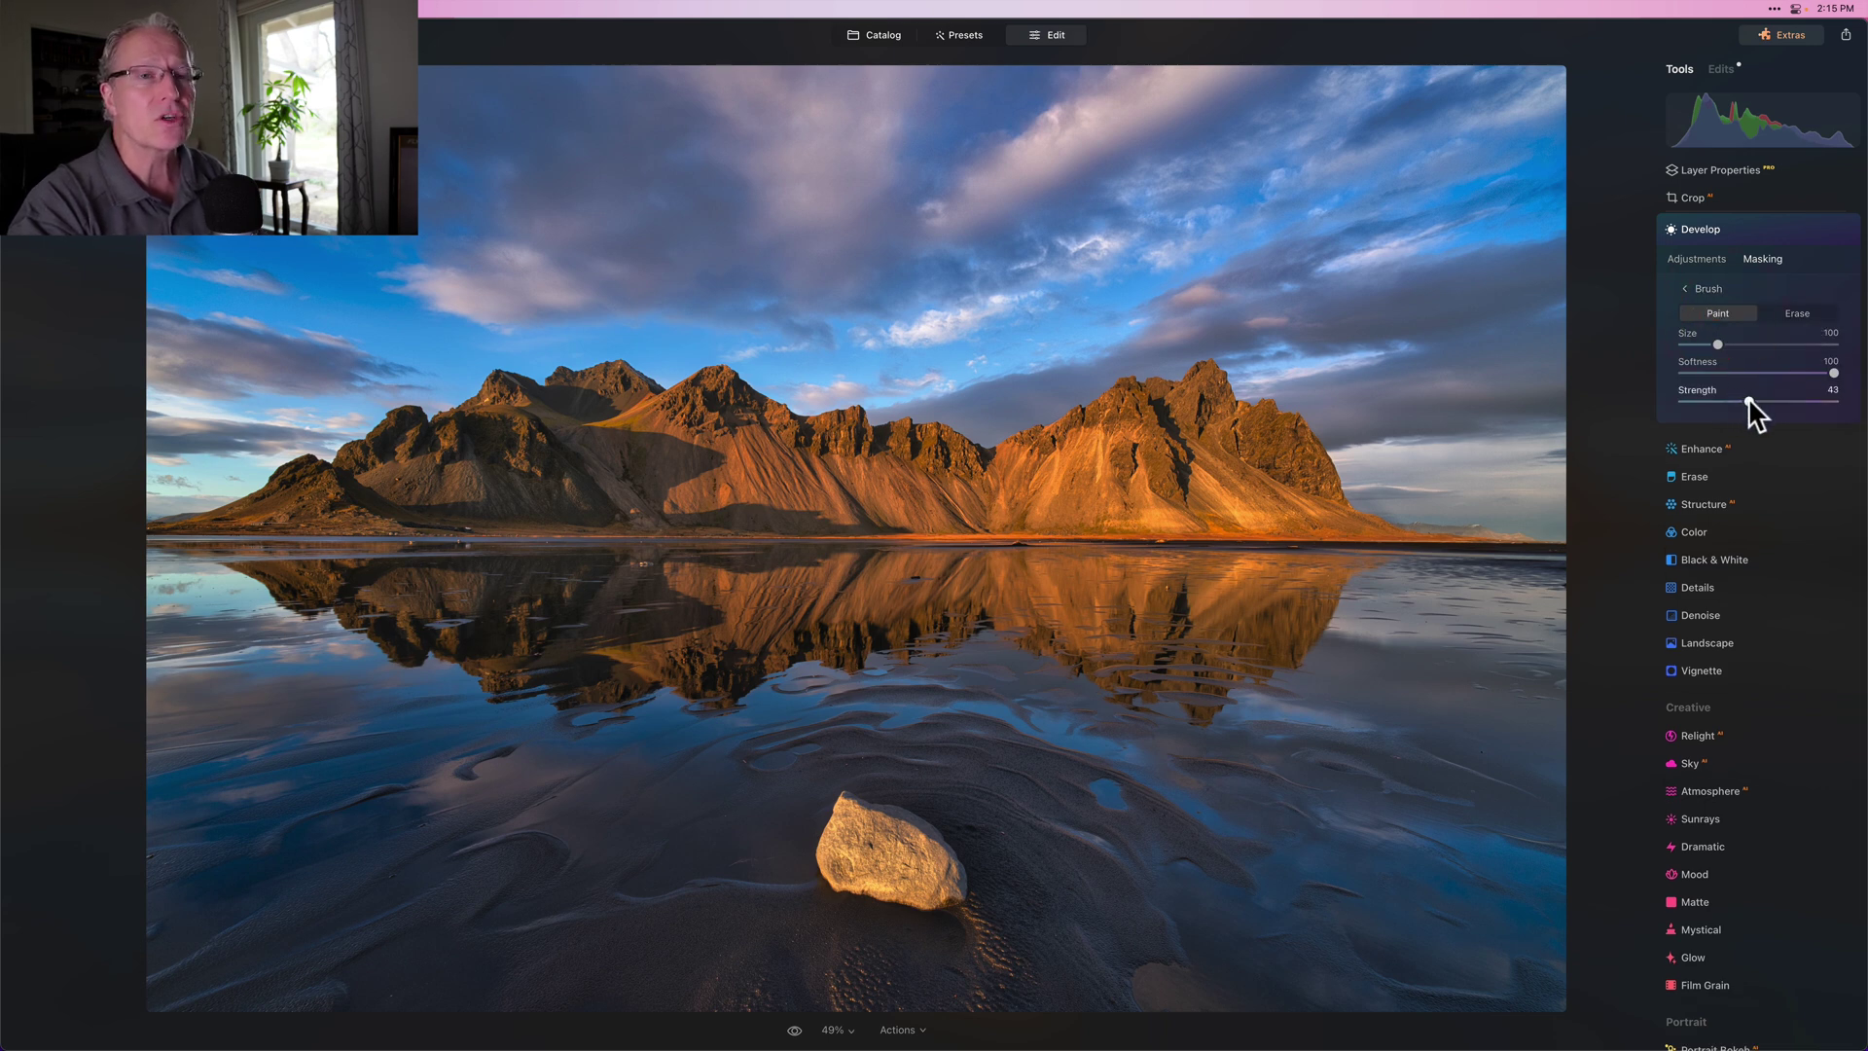
pyautogui.moveTo(1747, 399); pyautogui.dragTo(1758, 400)
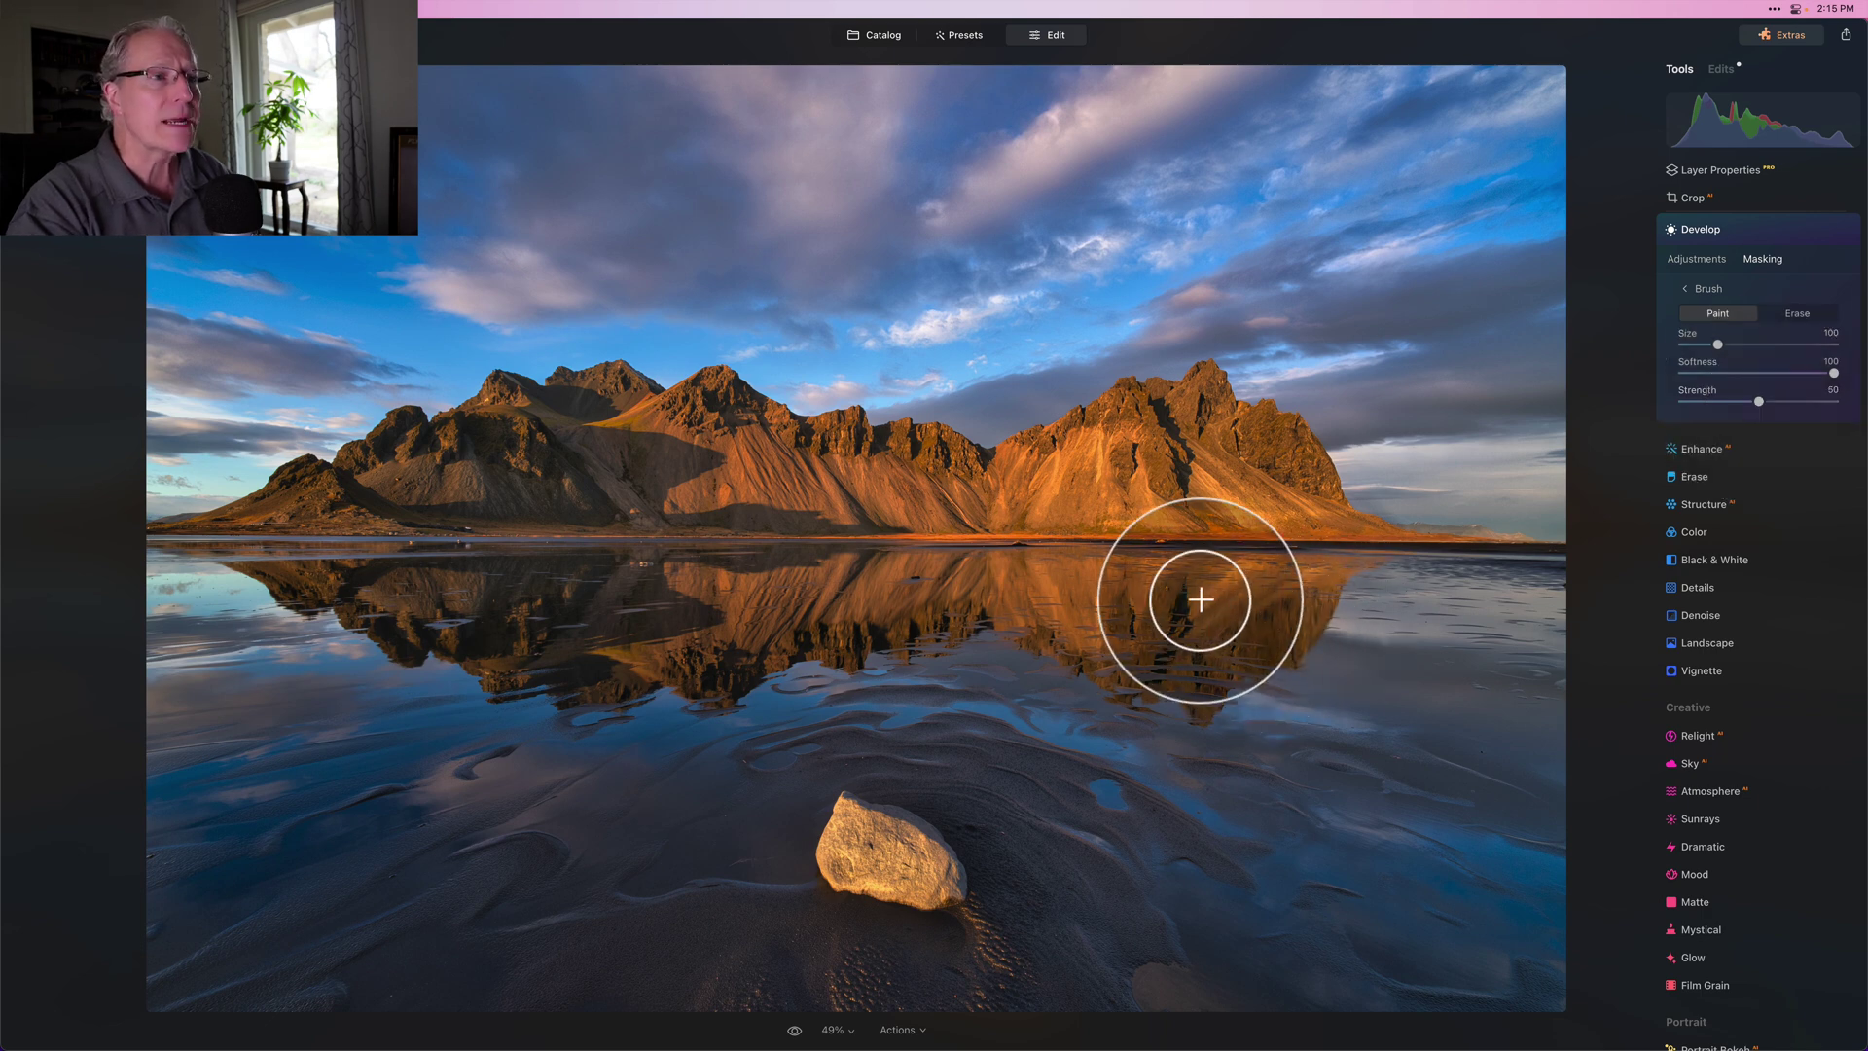
pyautogui.moveTo(1245, 590)
pyautogui.mouseDown()
pyautogui.moveTo(1308, 591)
pyautogui.moveTo(1189, 693)
pyautogui.moveTo(1285, 606)
pyautogui.moveTo(989, 569)
pyautogui.moveTo(1053, 624)
pyautogui.moveTo(1162, 637)
pyautogui.moveTo(1177, 606)
pyautogui.moveTo(1189, 646)
pyautogui.moveTo(1155, 636)
pyautogui.moveTo(1117, 667)
pyautogui.moveTo(1168, 660)
pyautogui.moveTo(1193, 682)
pyautogui.moveTo(1068, 614)
pyautogui.moveTo(949, 581)
pyautogui.moveTo(955, 595)
pyautogui.moveTo(847, 628)
pyautogui.moveTo(810, 620)
pyautogui.moveTo(874, 594)
pyautogui.moveTo(786, 584)
pyautogui.moveTo(891, 567)
pyautogui.moveTo(777, 580)
pyautogui.moveTo(727, 648)
pyautogui.moveTo(861, 629)
pyautogui.moveTo(958, 583)
pyautogui.moveTo(954, 604)
pyautogui.moveTo(716, 646)
pyautogui.mouseUp()
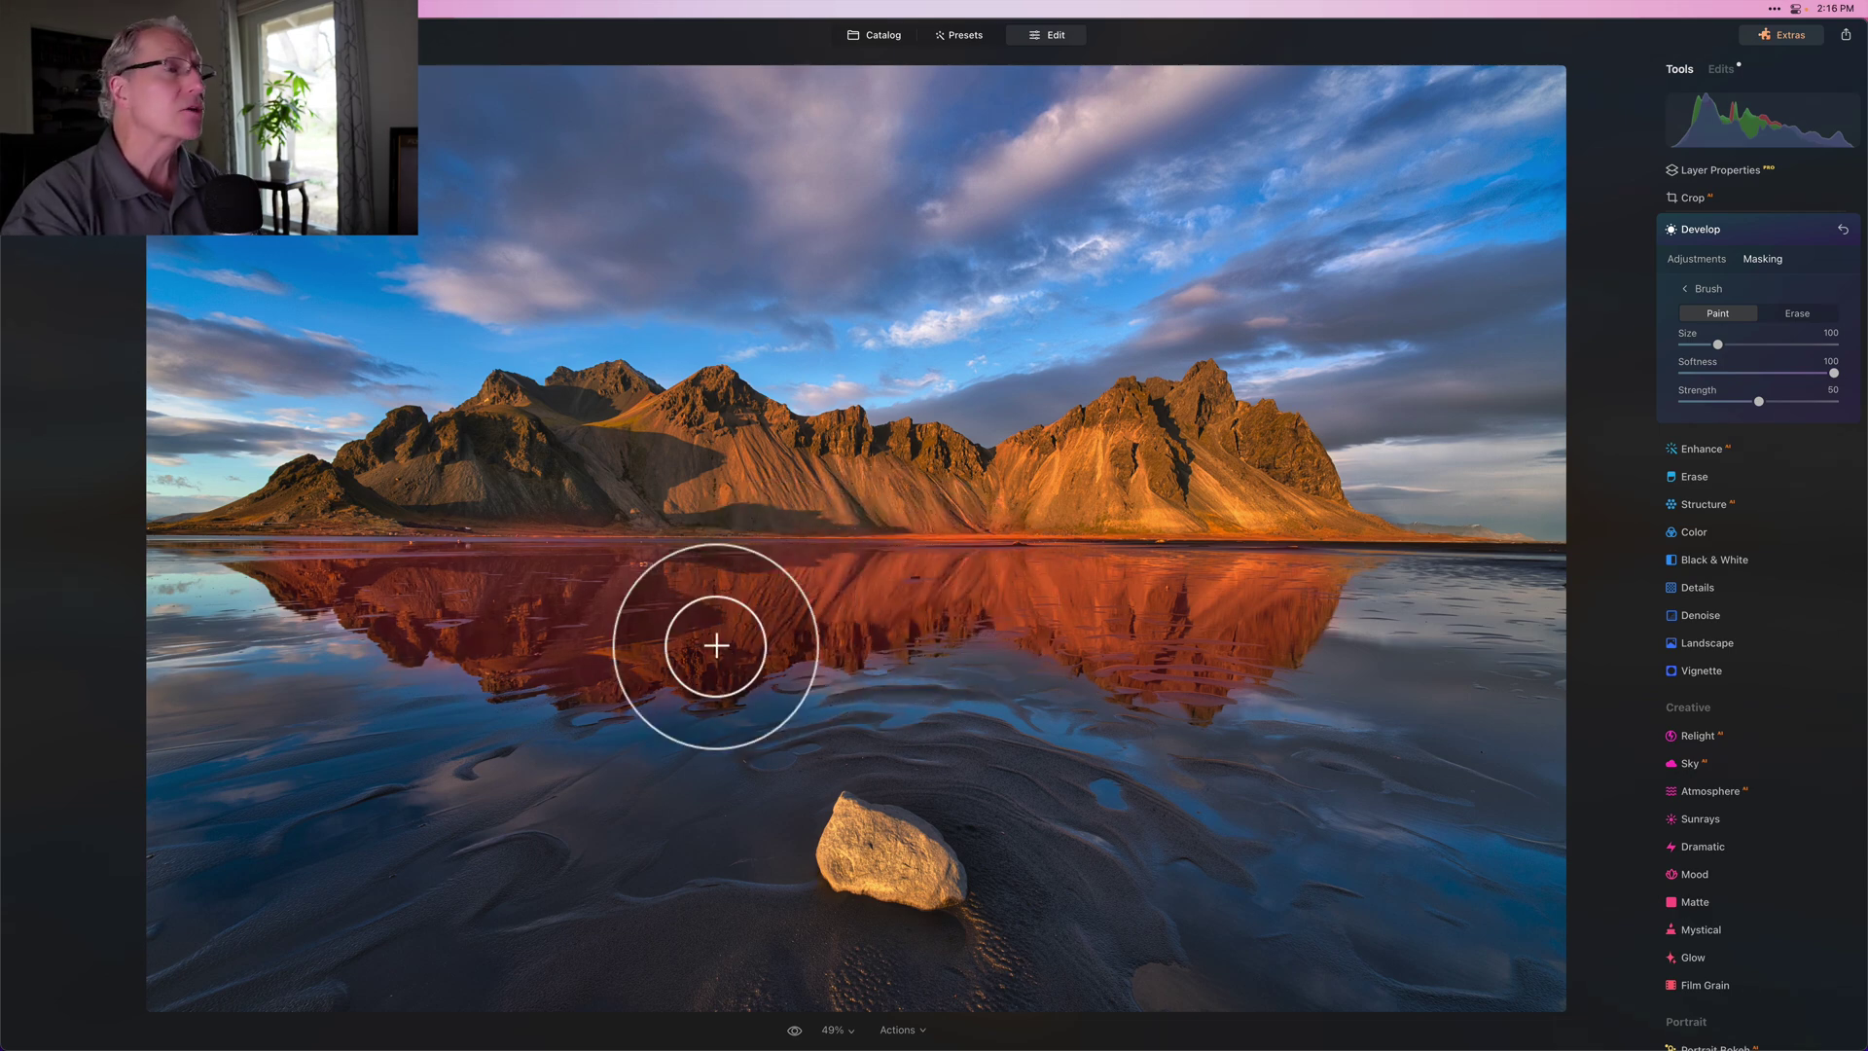
# Set the masked Develop adjustment to Exposure 0.58 and Smart Contrast 28, and compare its effect on the reflection.
pyautogui.click(1690, 257)
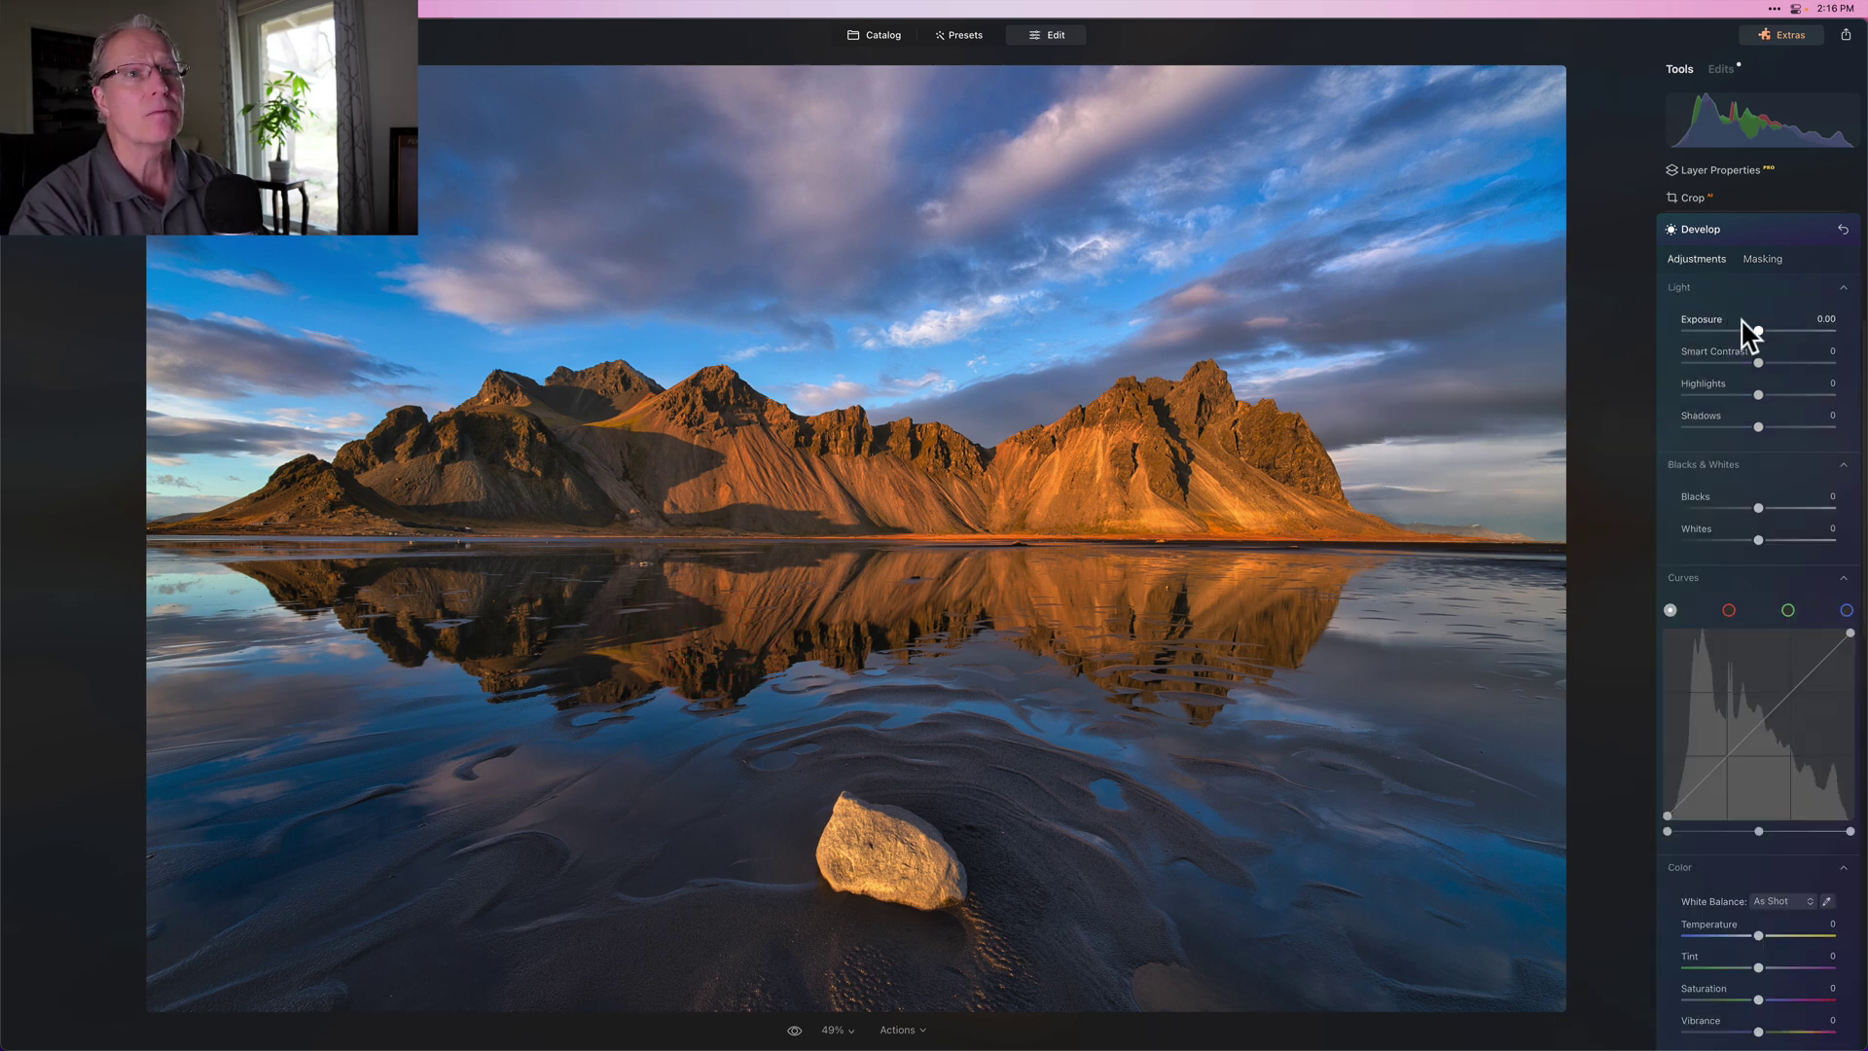
pyautogui.moveTo(1758, 331); pyautogui.dragTo(1763, 331)
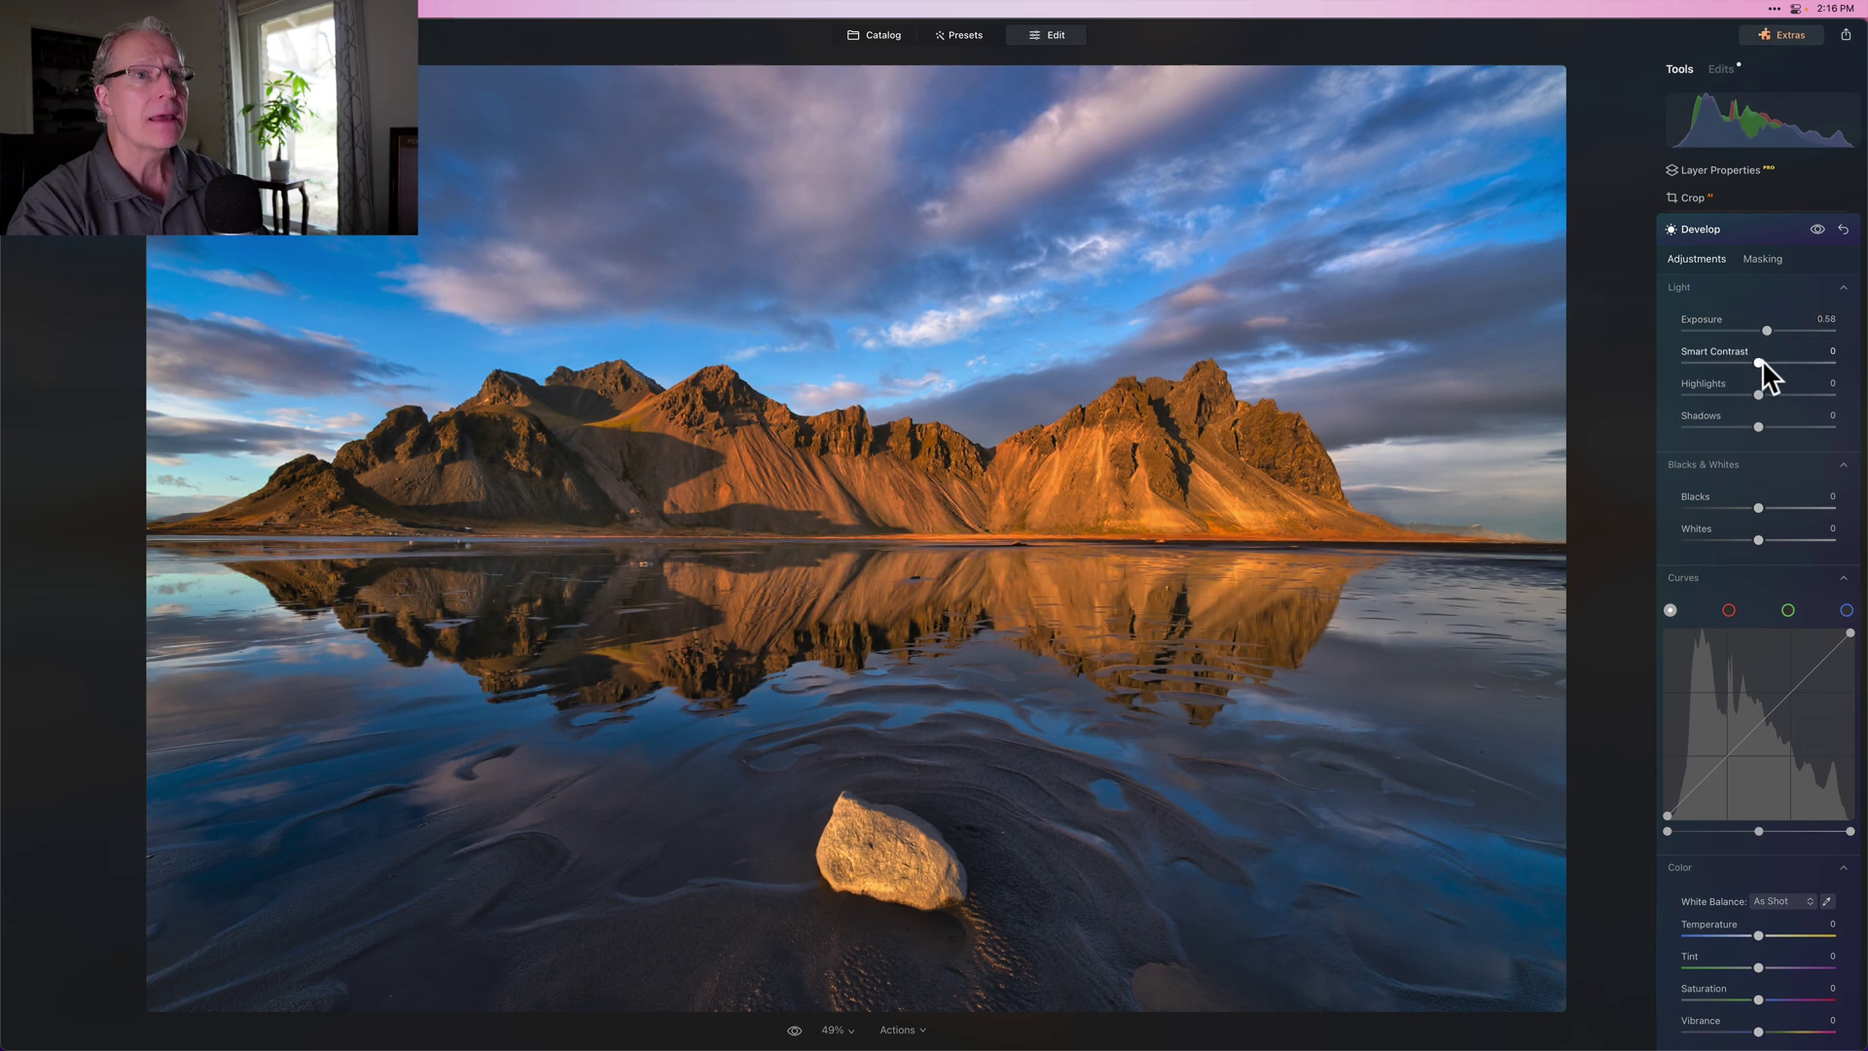
pyautogui.moveTo(1768, 362); pyautogui.dragTo(1784, 362)
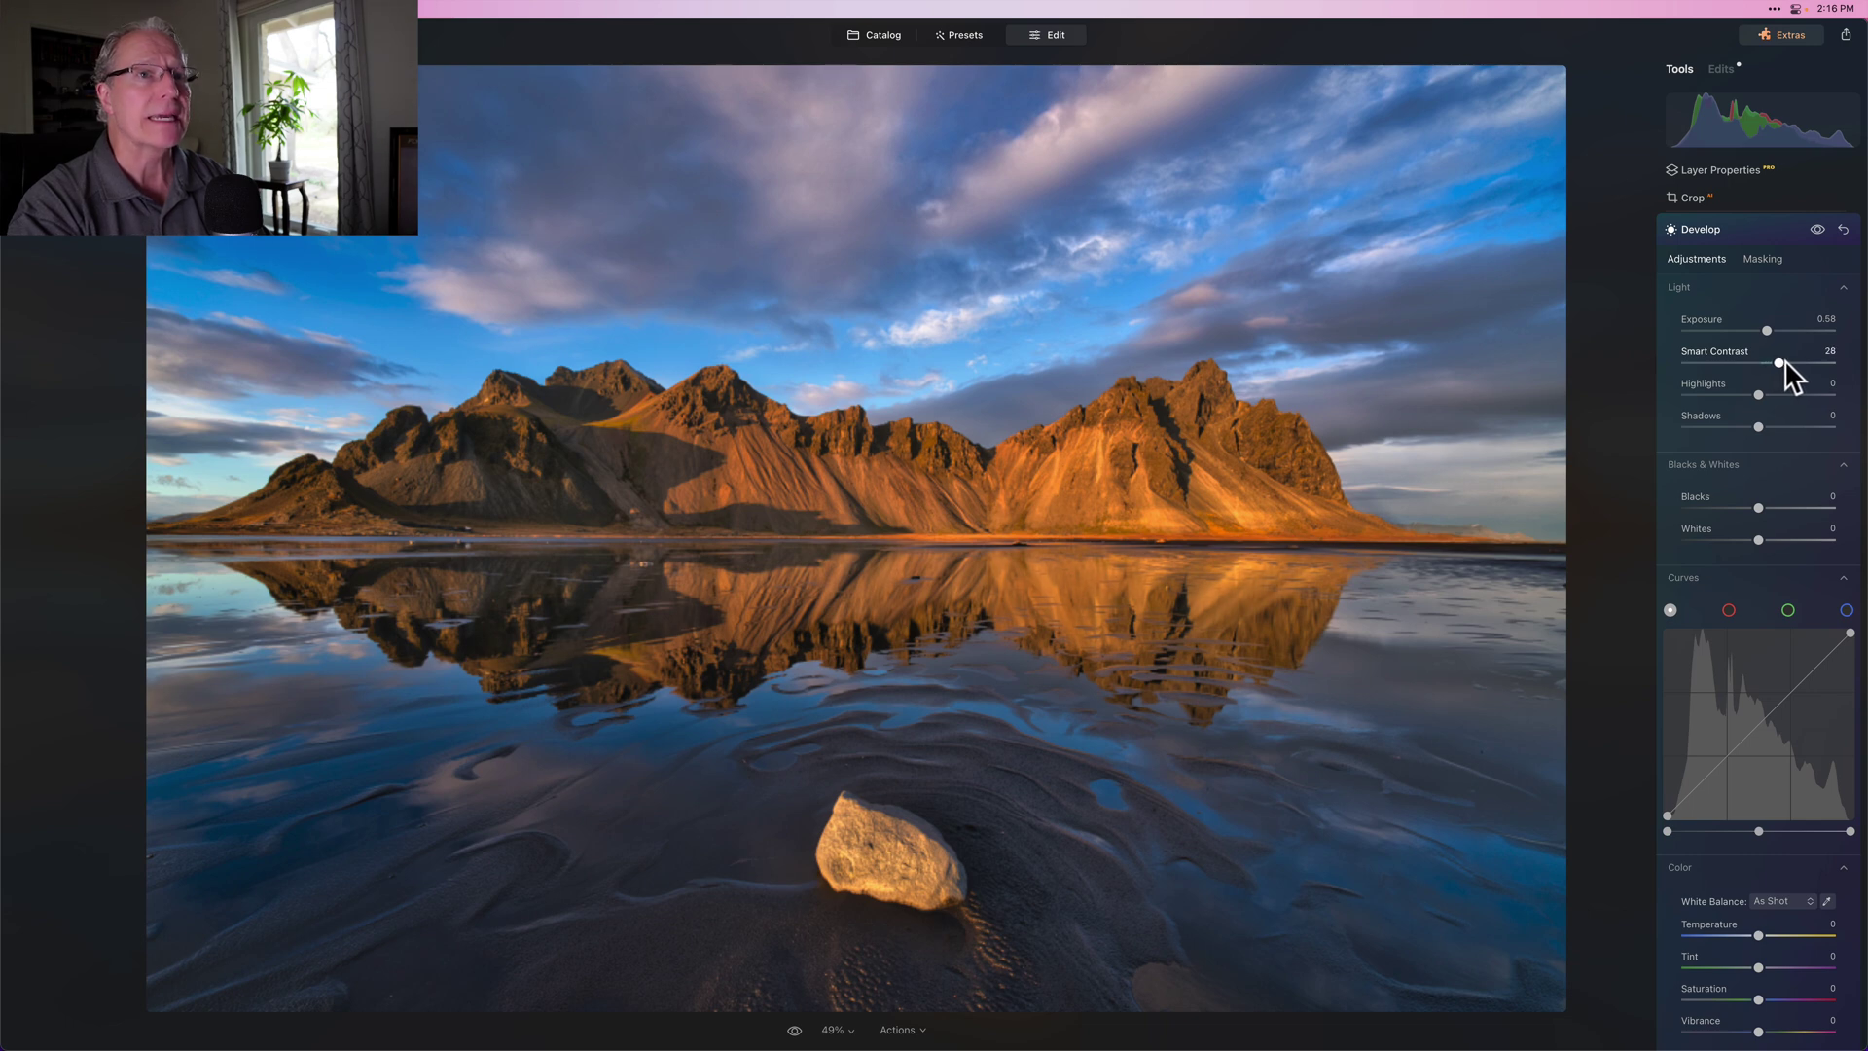
pyautogui.click(1816, 230)
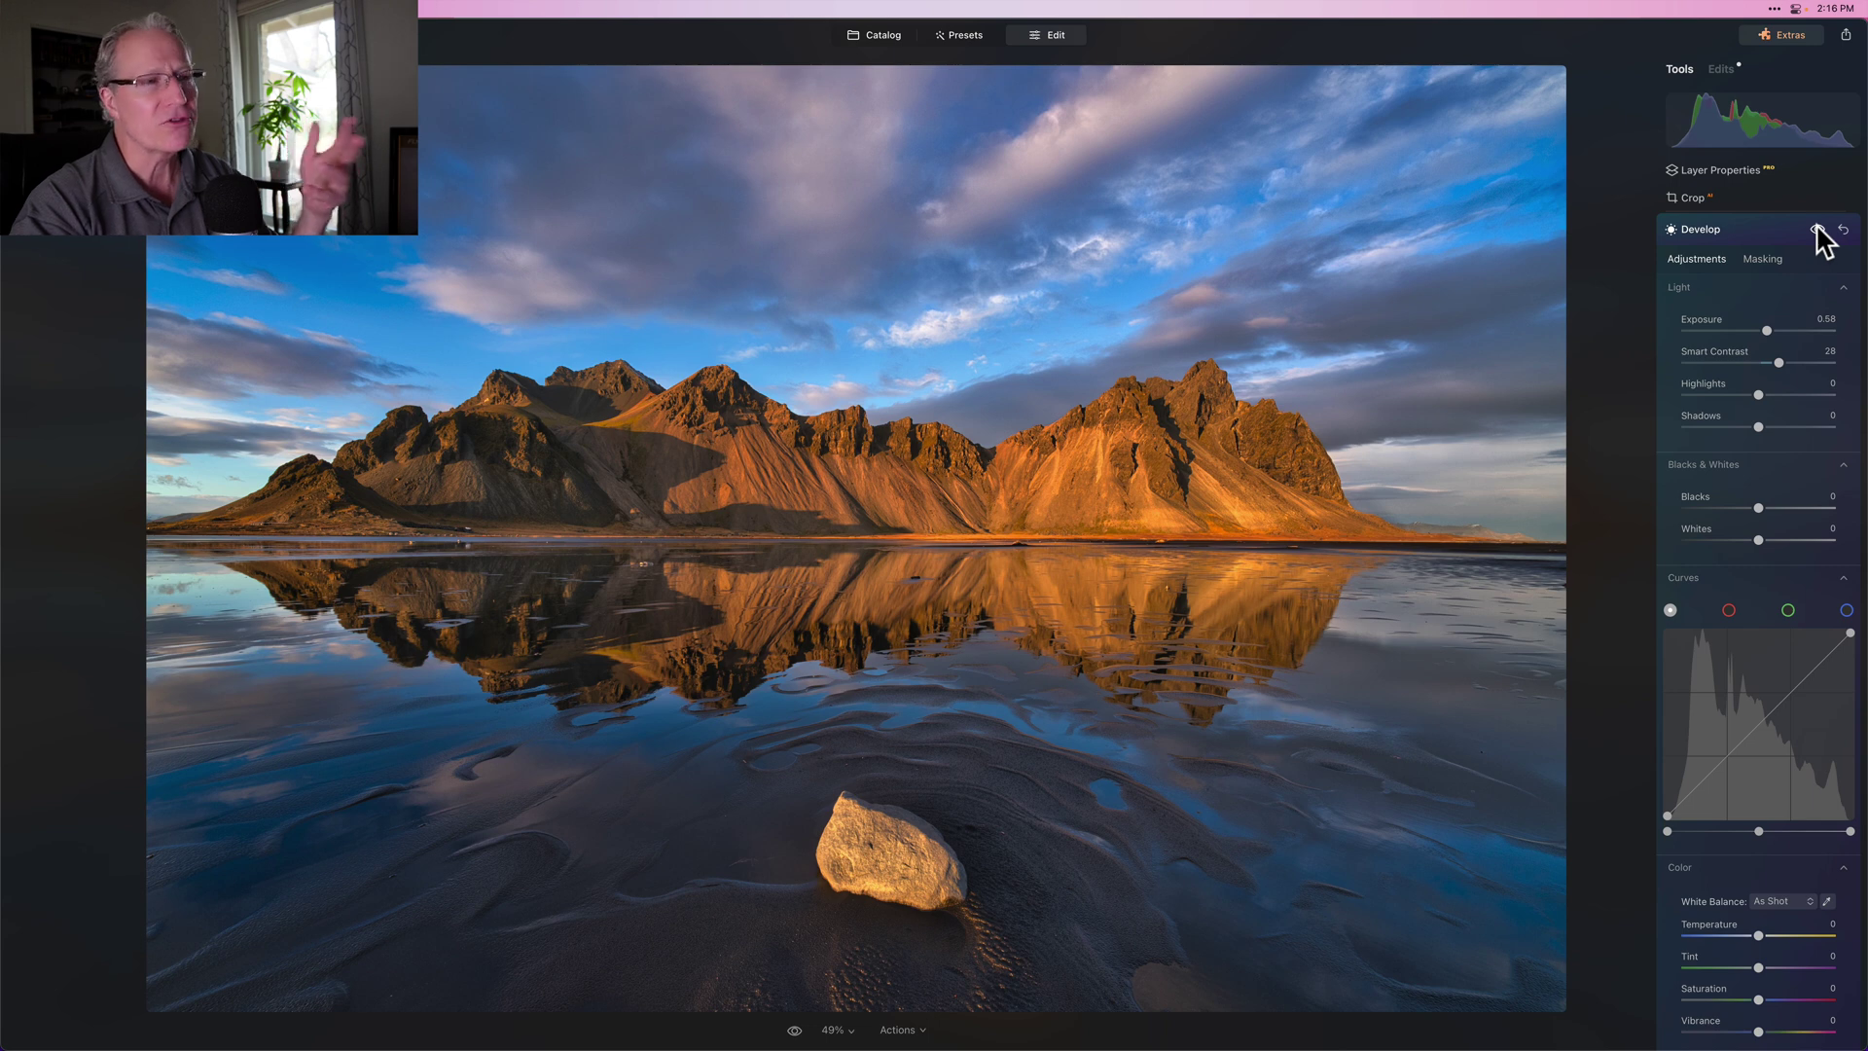
# Copy the reflection mask from Develop and paste it into a new Enhance adjustment.
pyautogui.click(1761, 259)
pyautogui.click(1693, 290)
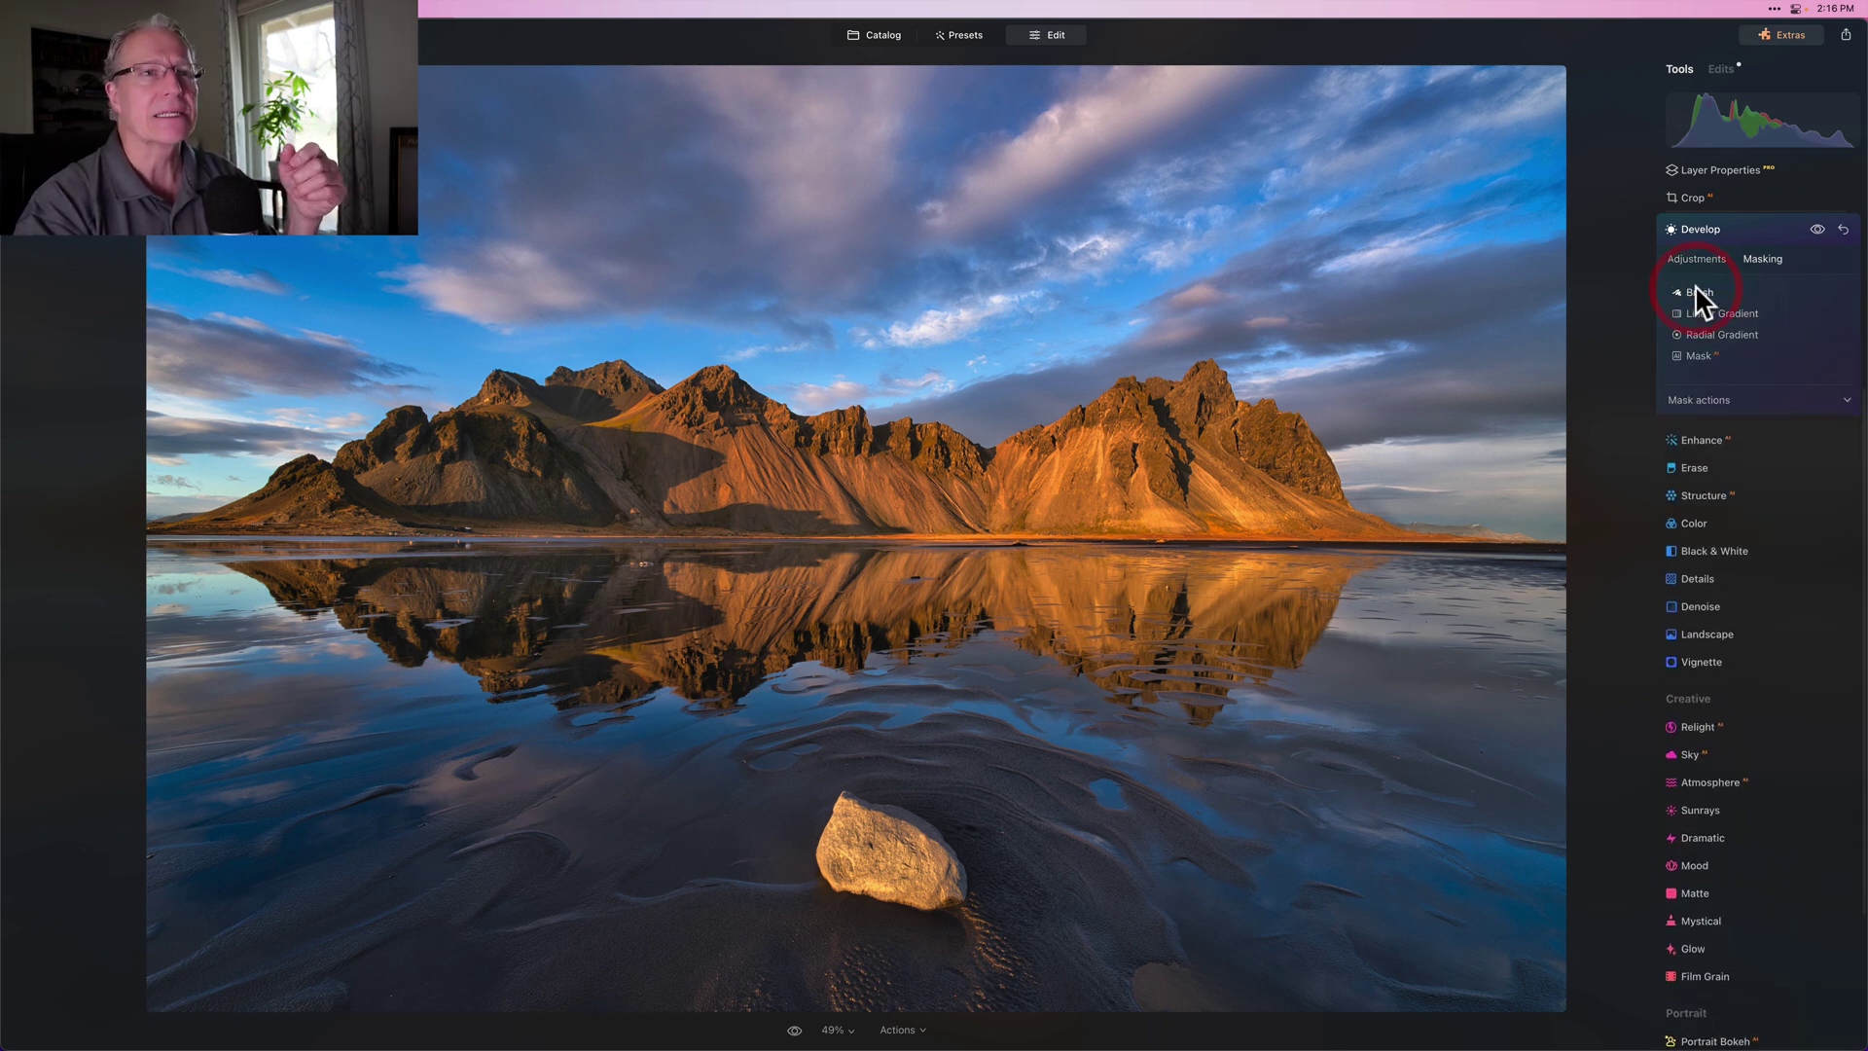
pyautogui.click(1695, 399)
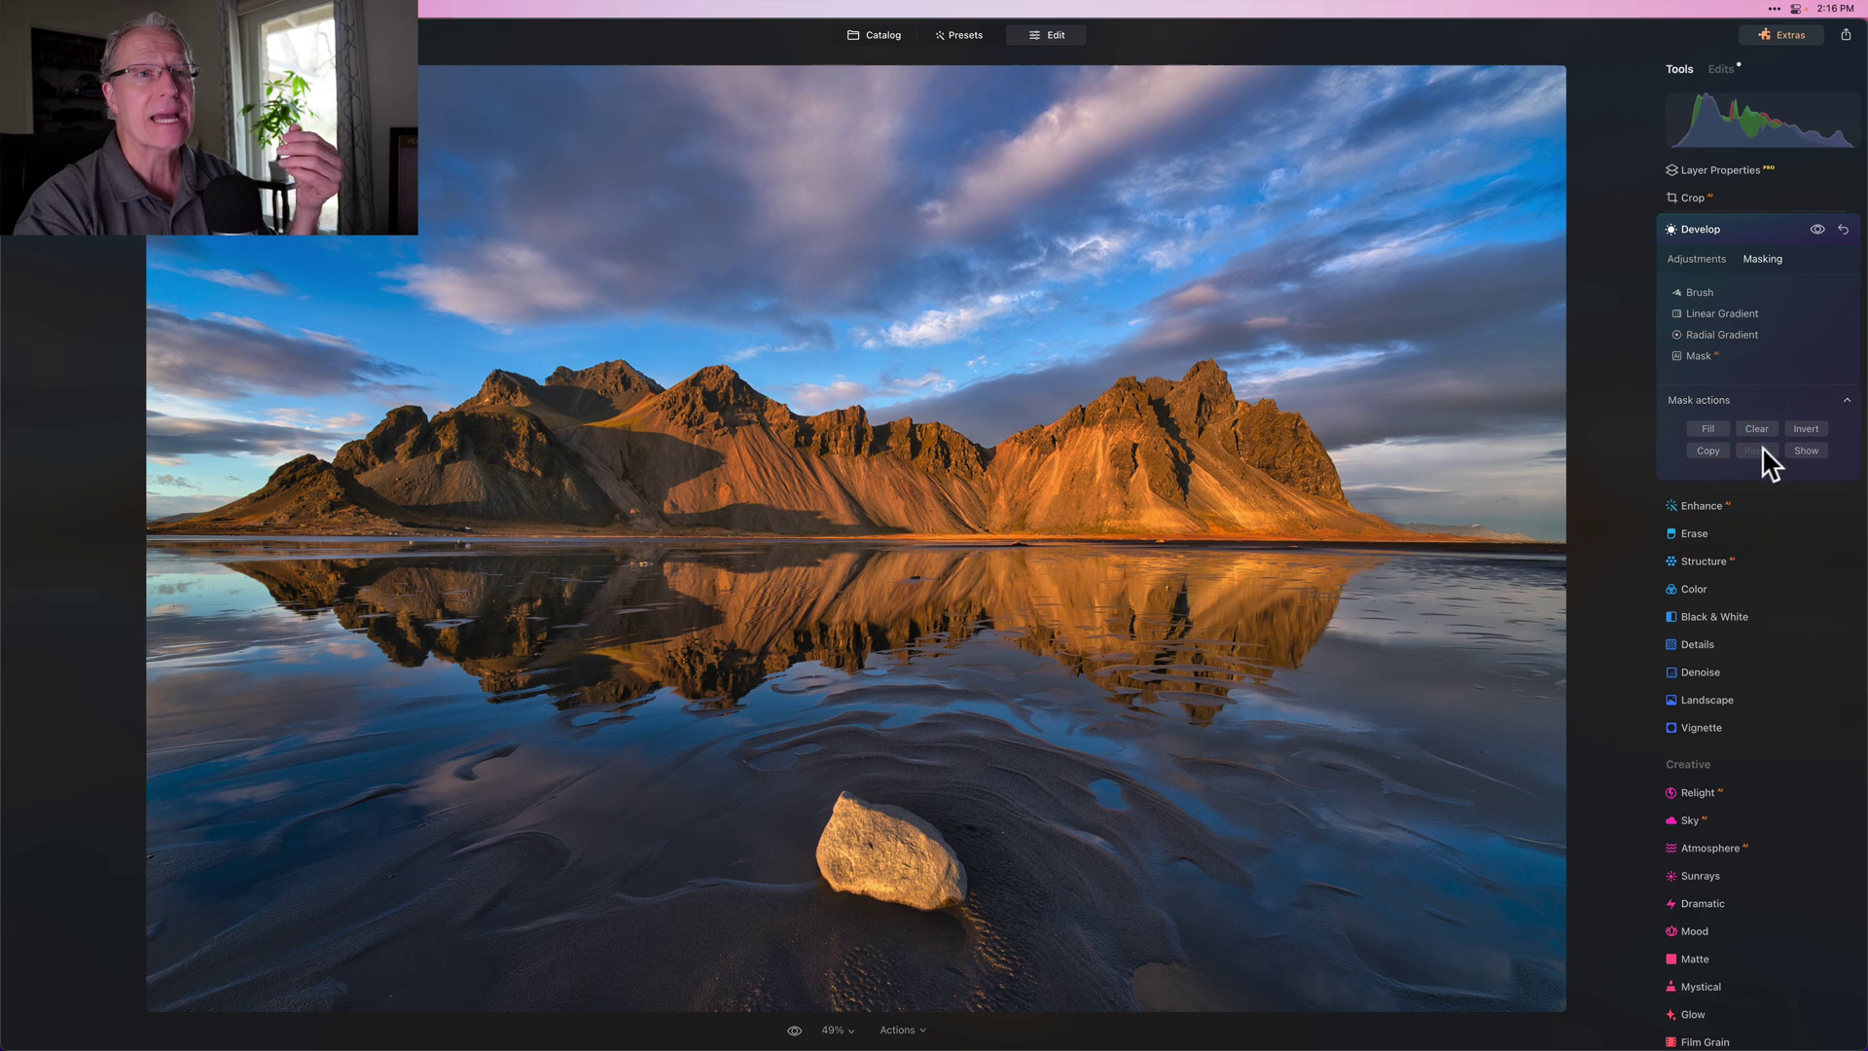
pyautogui.click(1714, 229)
pyautogui.click(1712, 246)
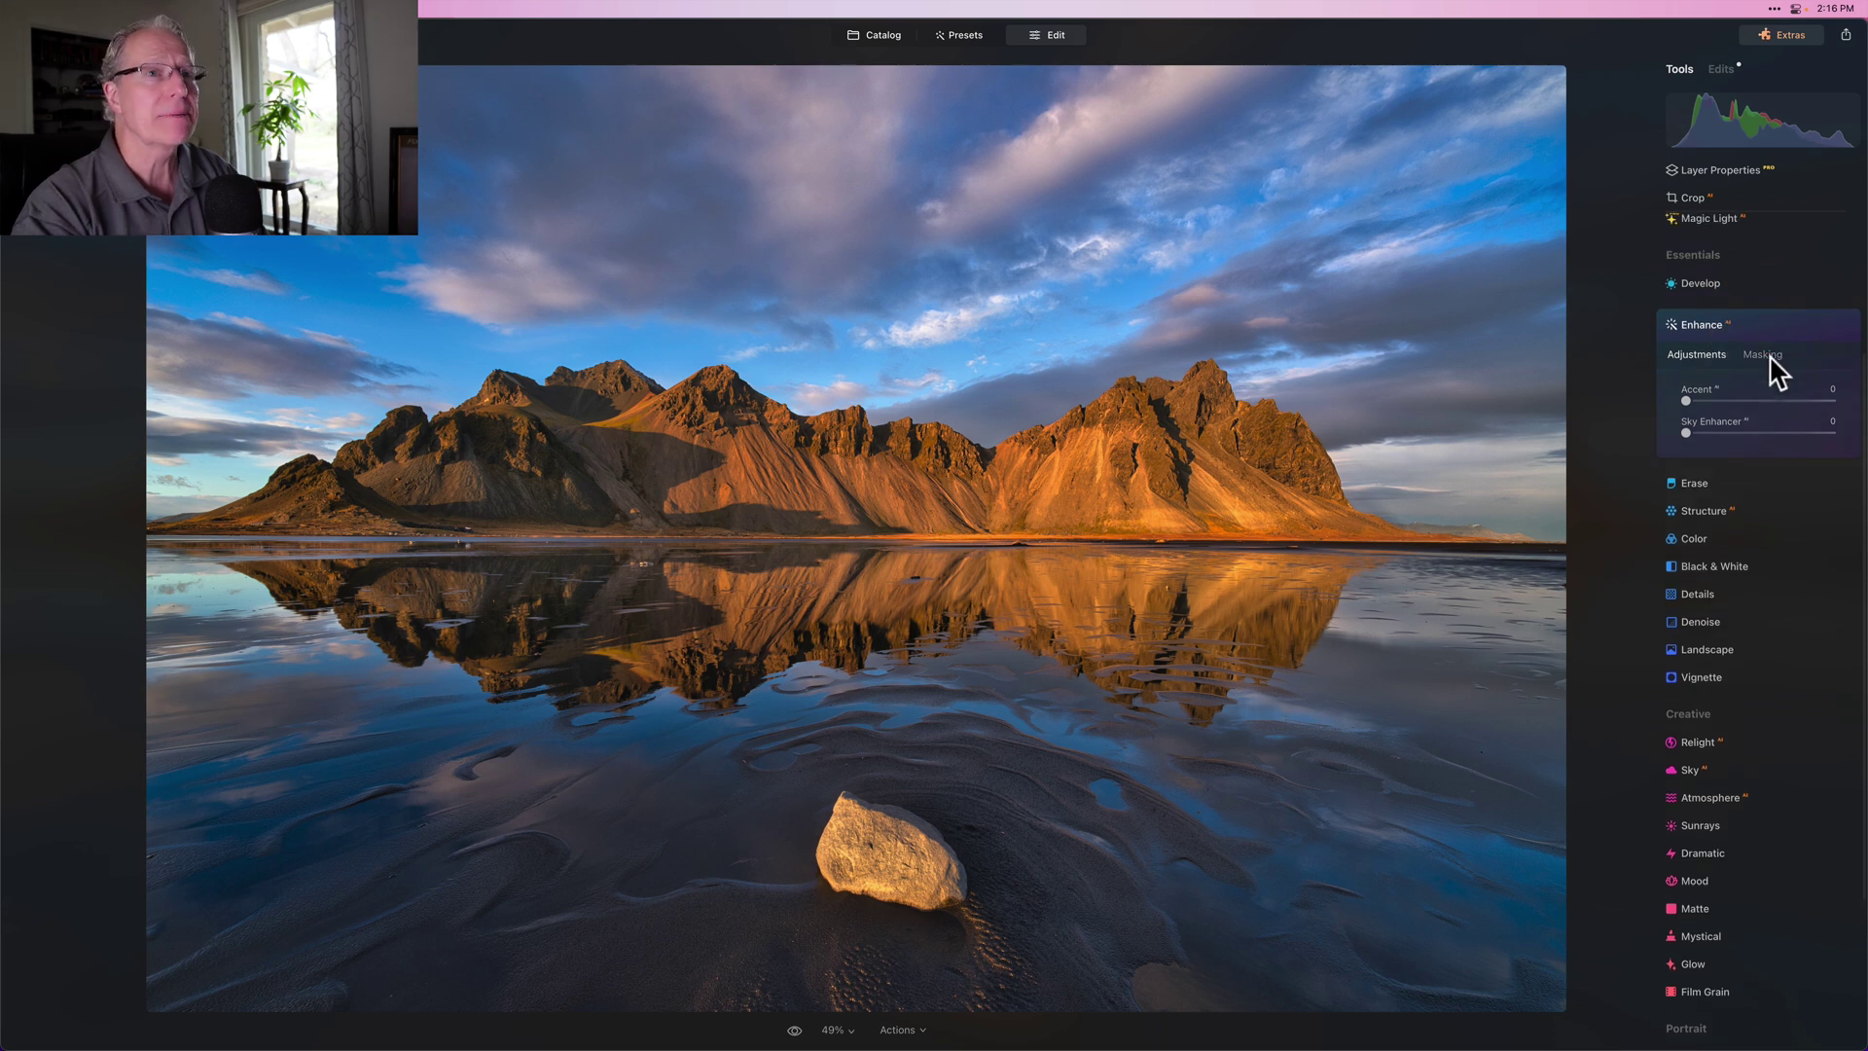
pyautogui.click(1769, 355)
pyautogui.click(1699, 498)
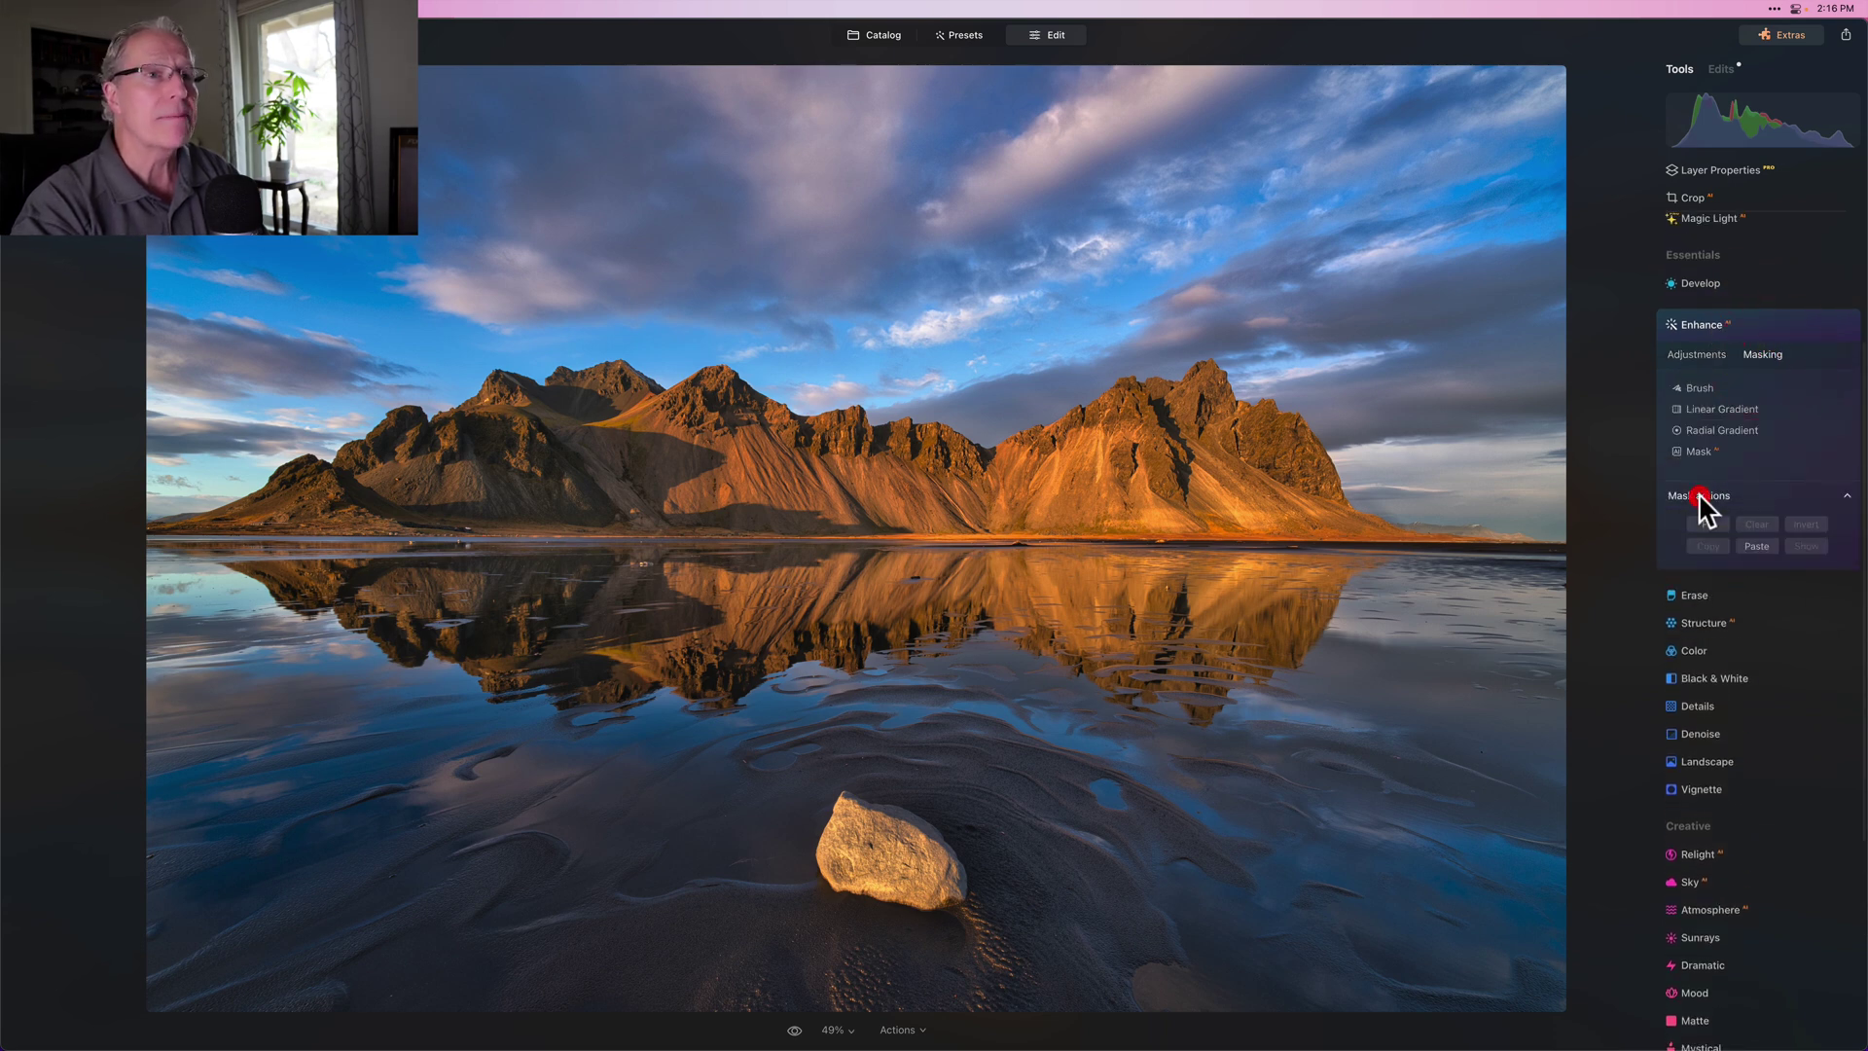
# Set the masked Enhance adjustment's Accent to 43 and compare the reflection with and without it.
pyautogui.click(1699, 350)
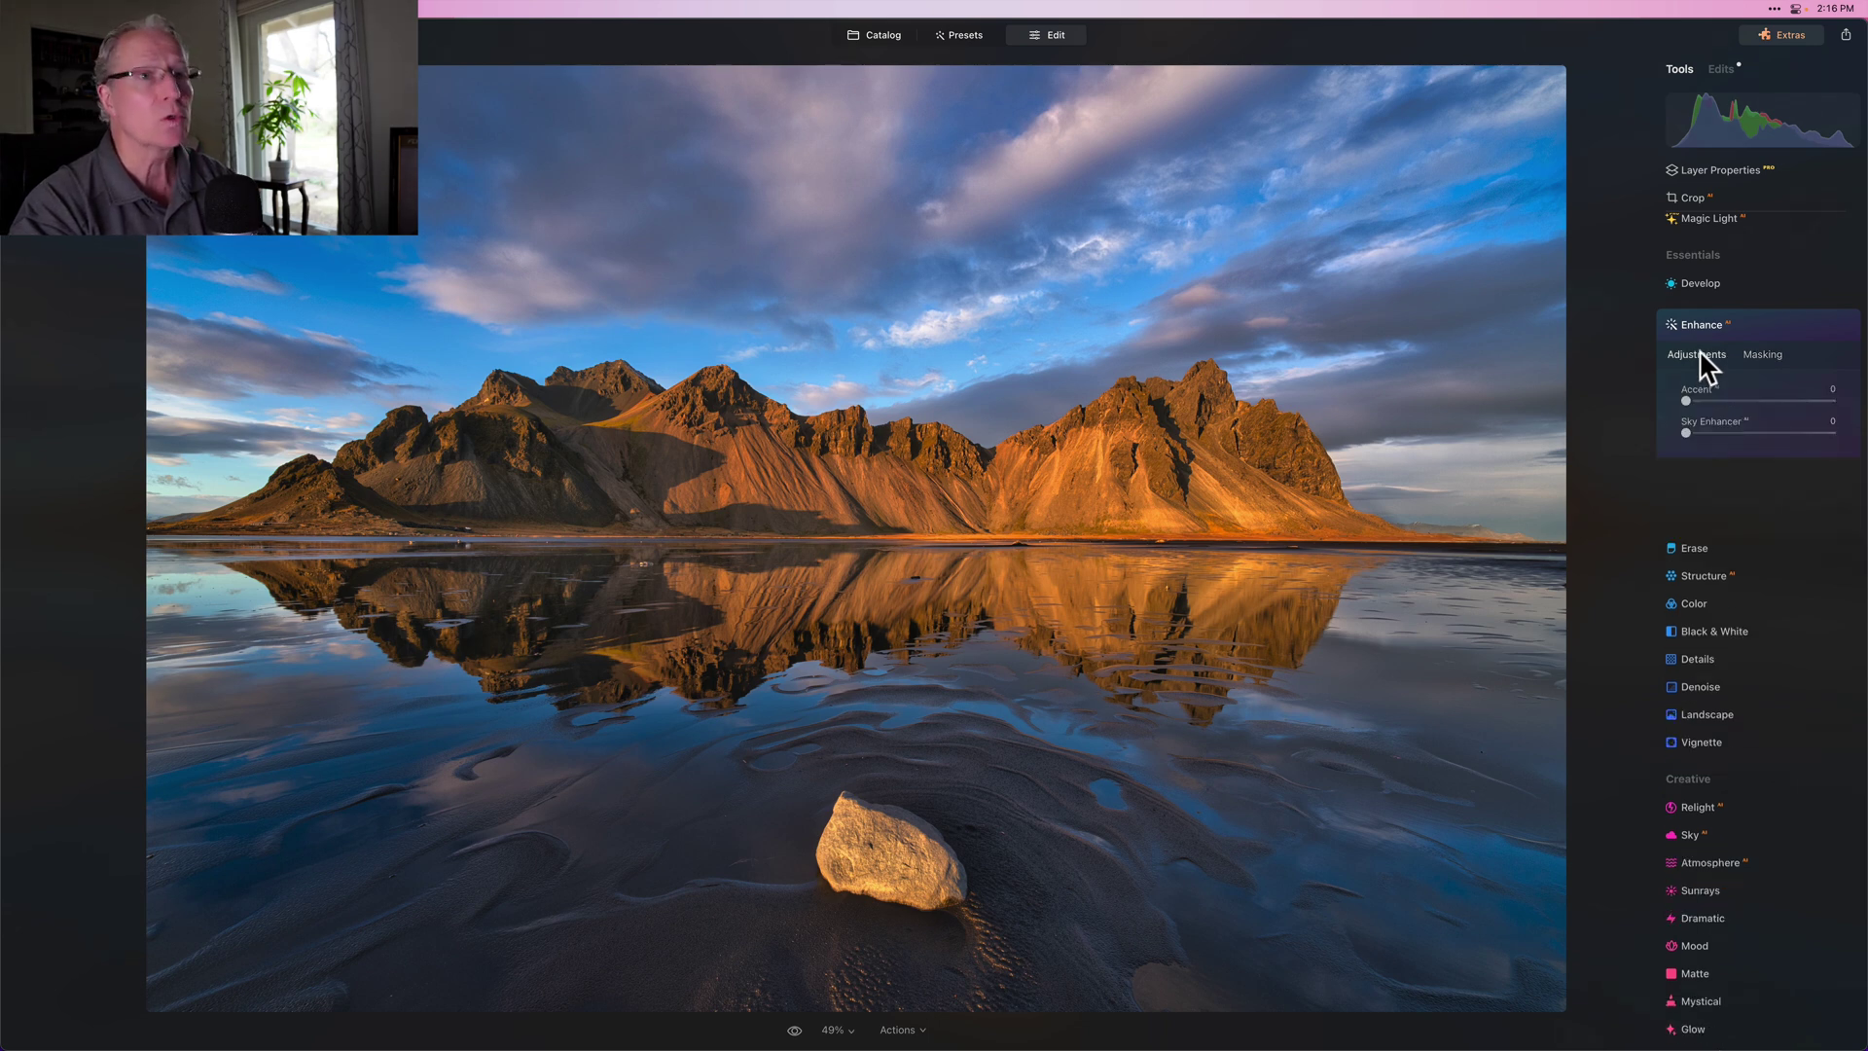
pyautogui.moveTo(1686, 395); pyautogui.dragTo(1754, 395)
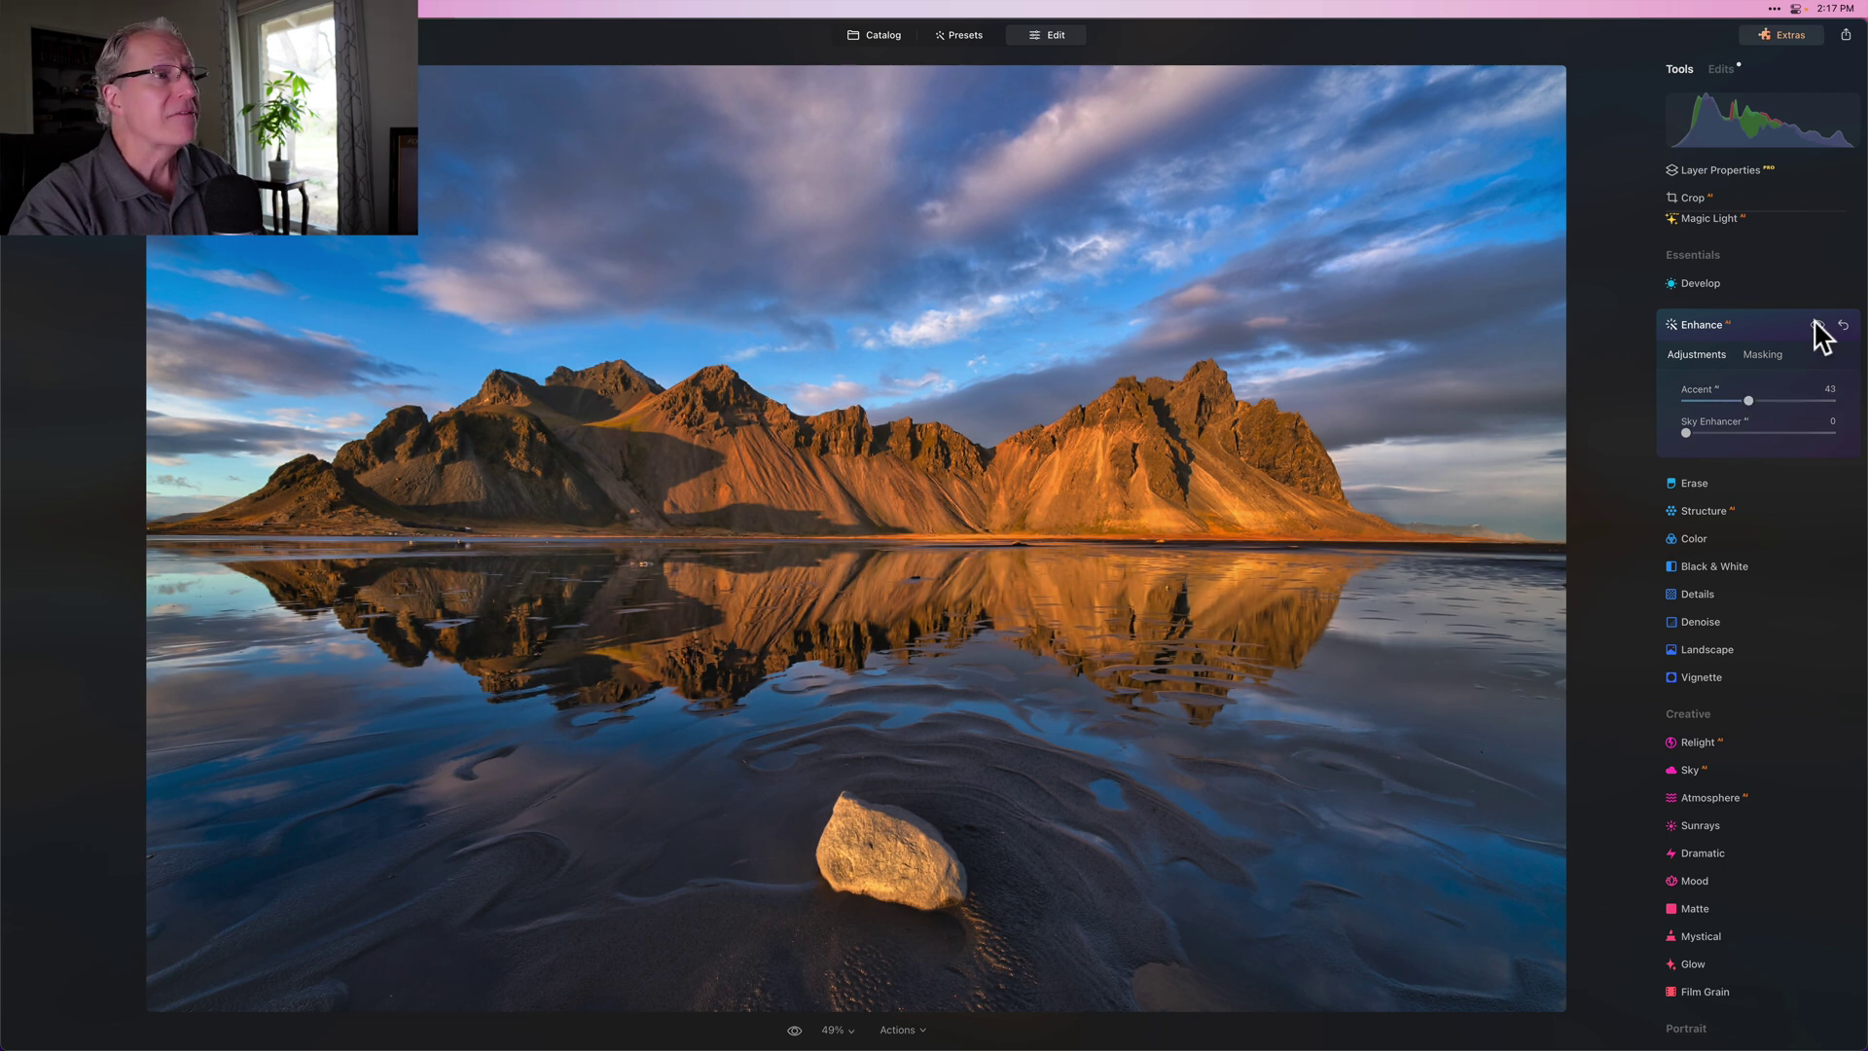
pyautogui.click(1816, 324)
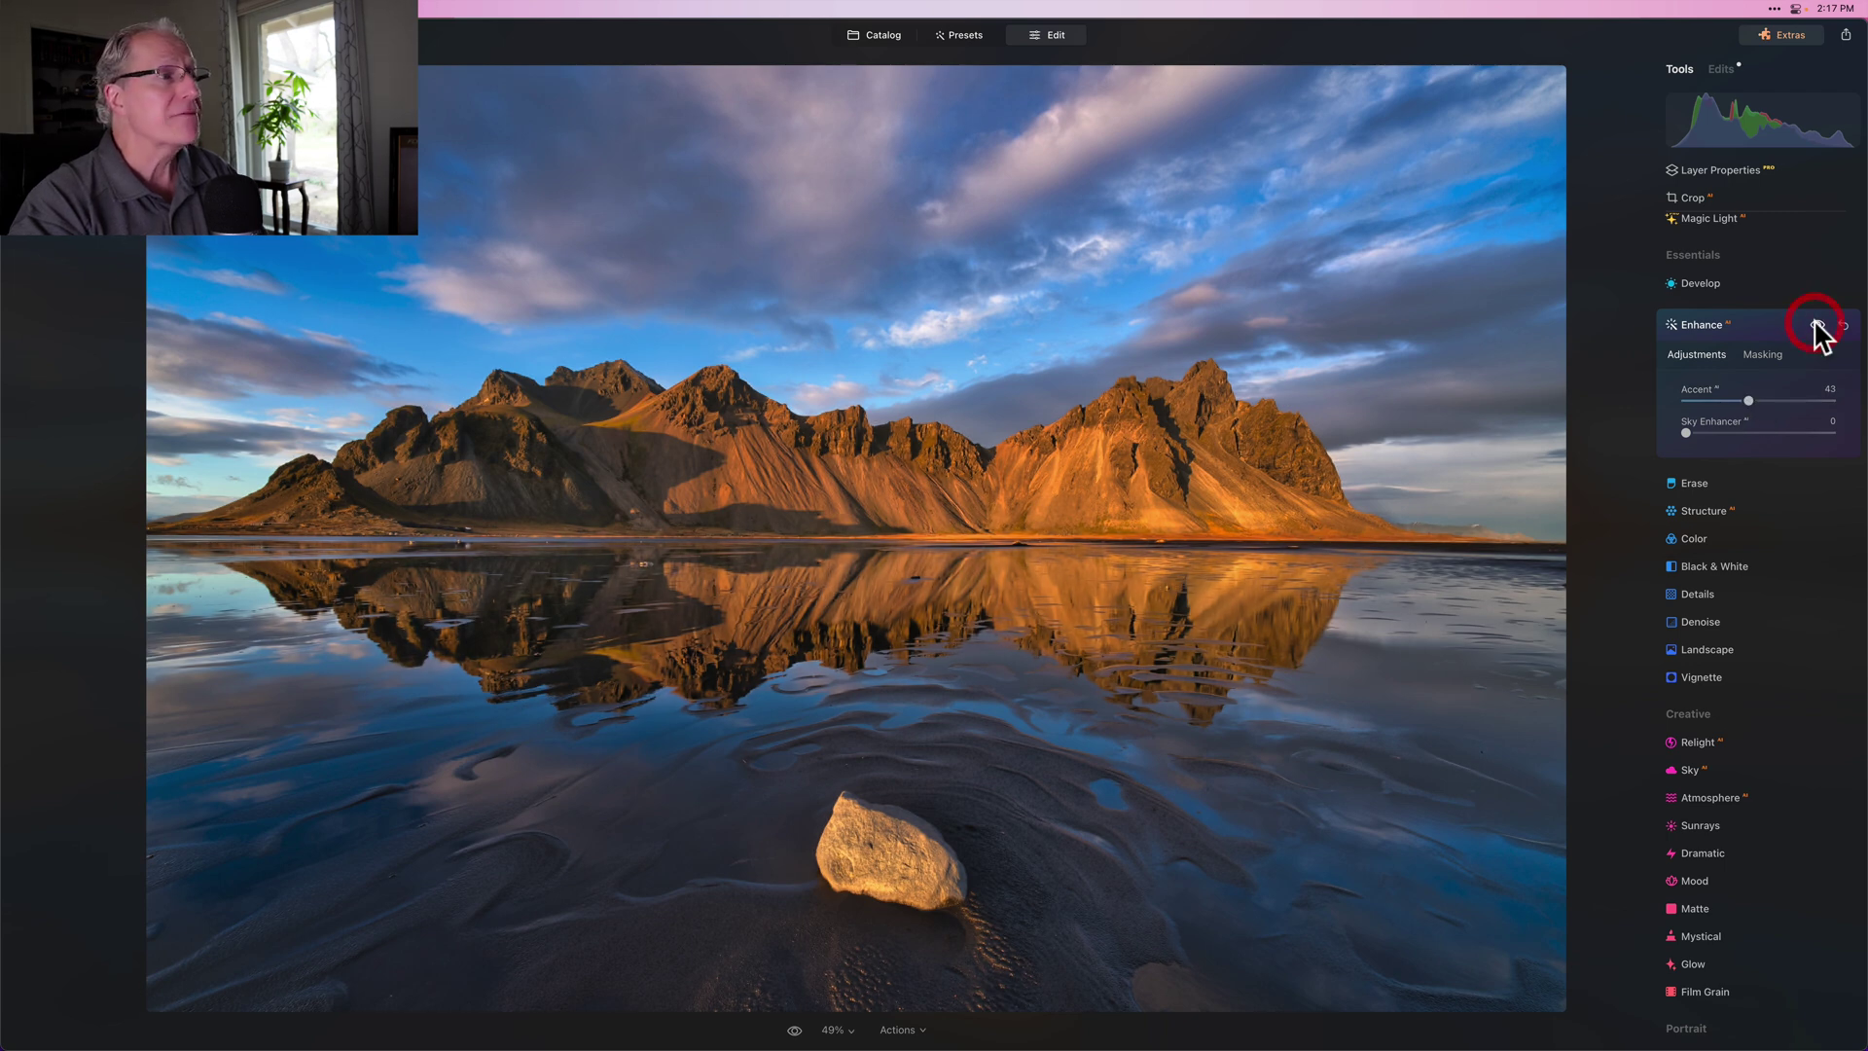
pyautogui.click(1759, 326)
# Start a new Structure adjustment and paste the copied reflection mask into it.
pyautogui.click(1718, 368)
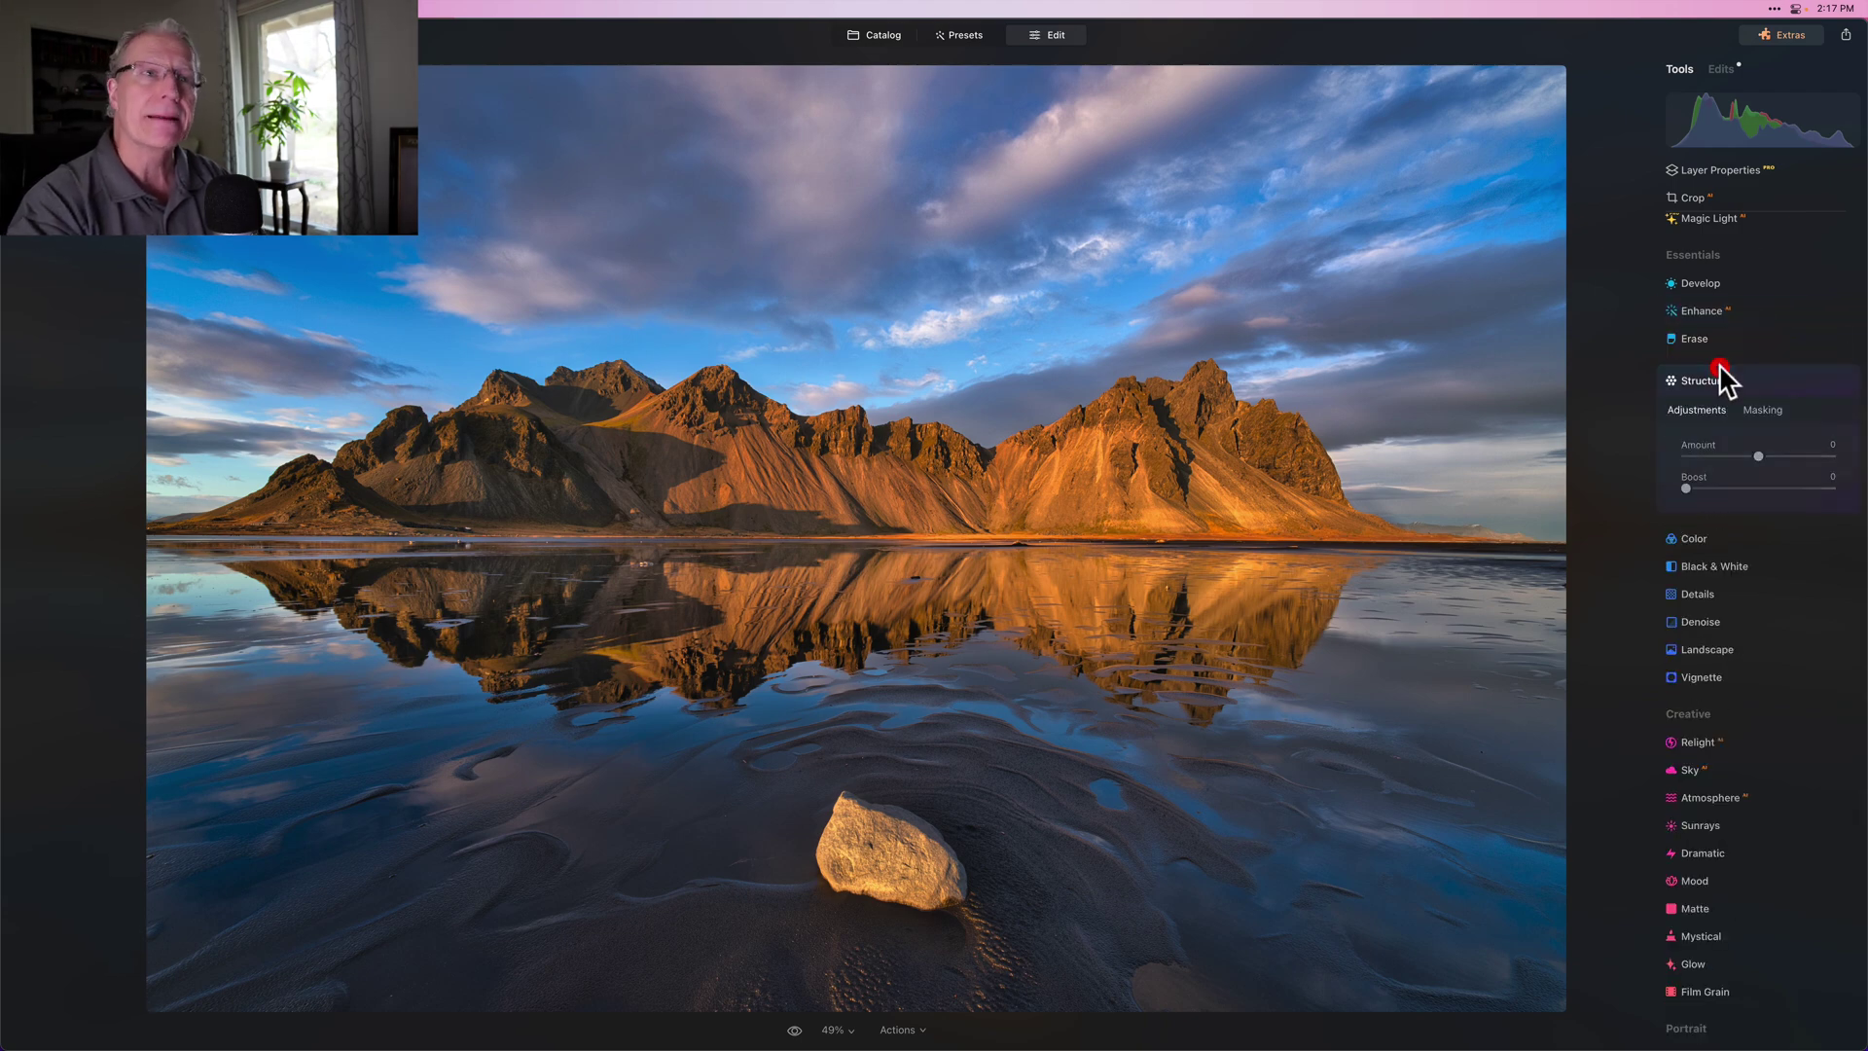
pyautogui.click(1760, 408)
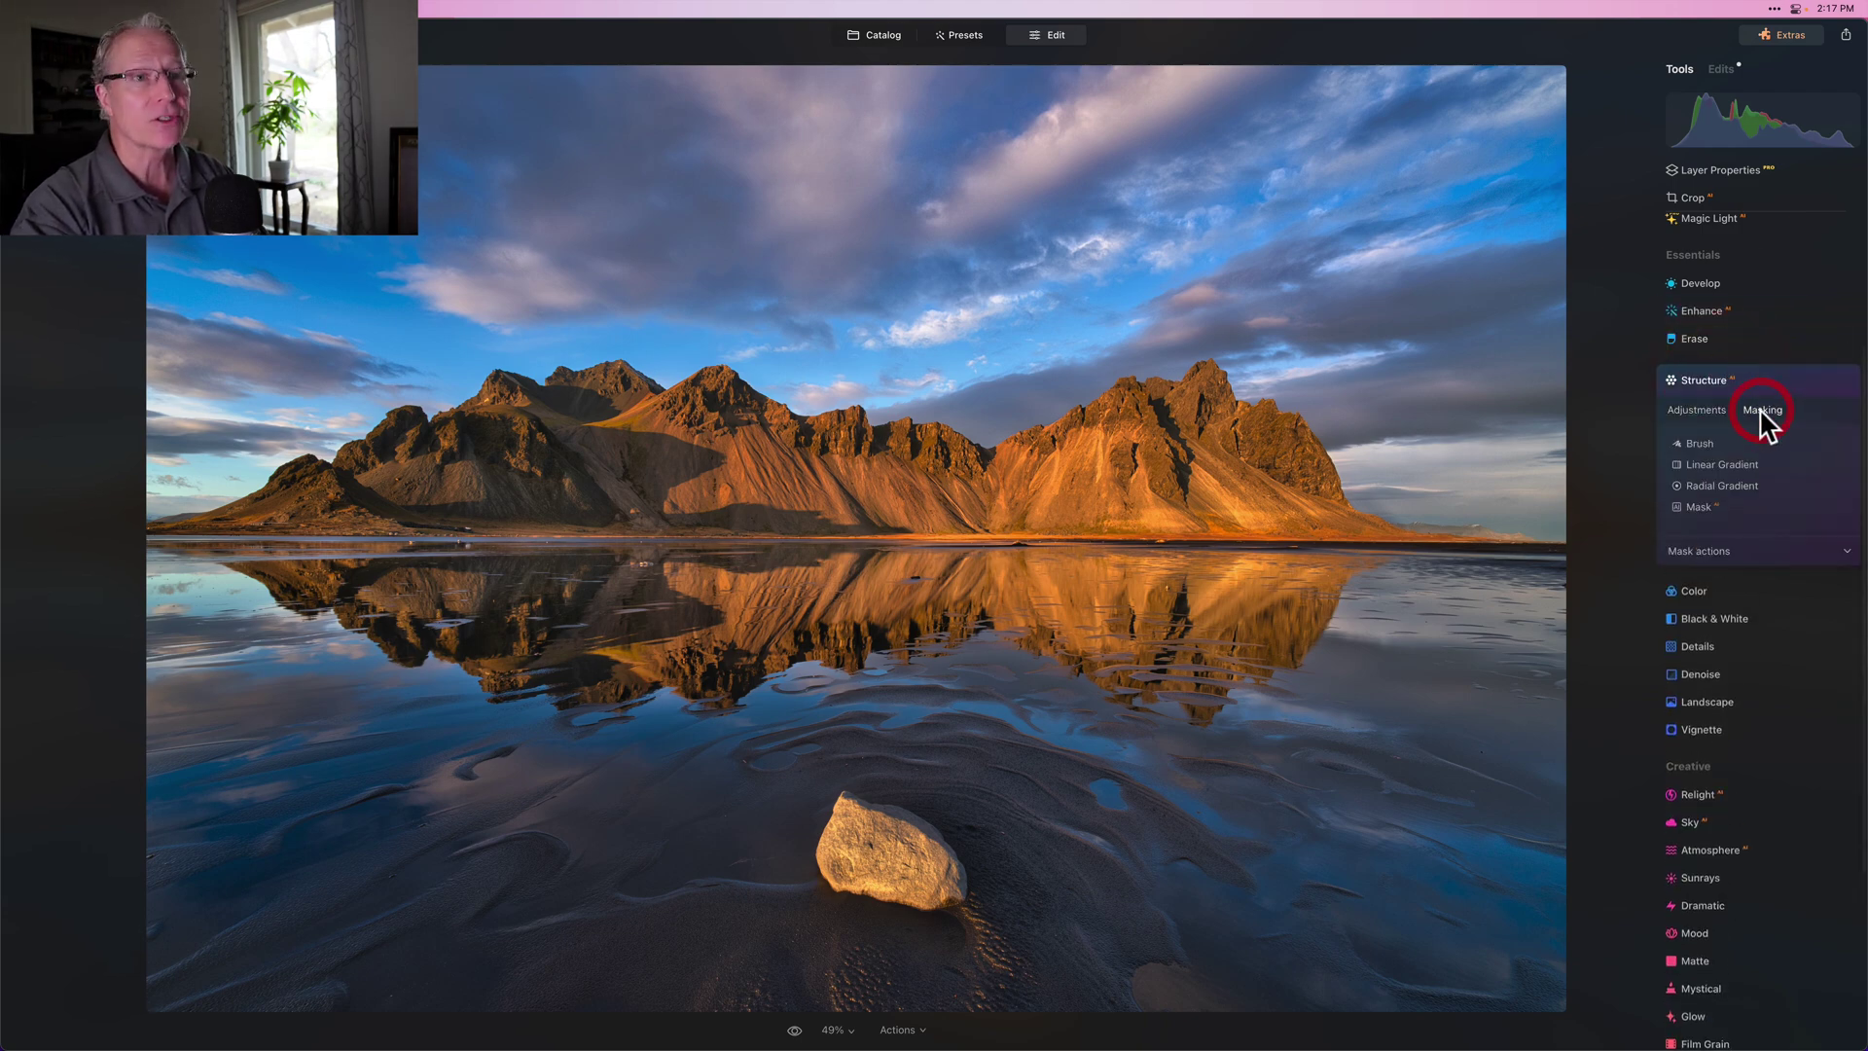
pyautogui.click(1701, 551)
pyautogui.click(1751, 601)
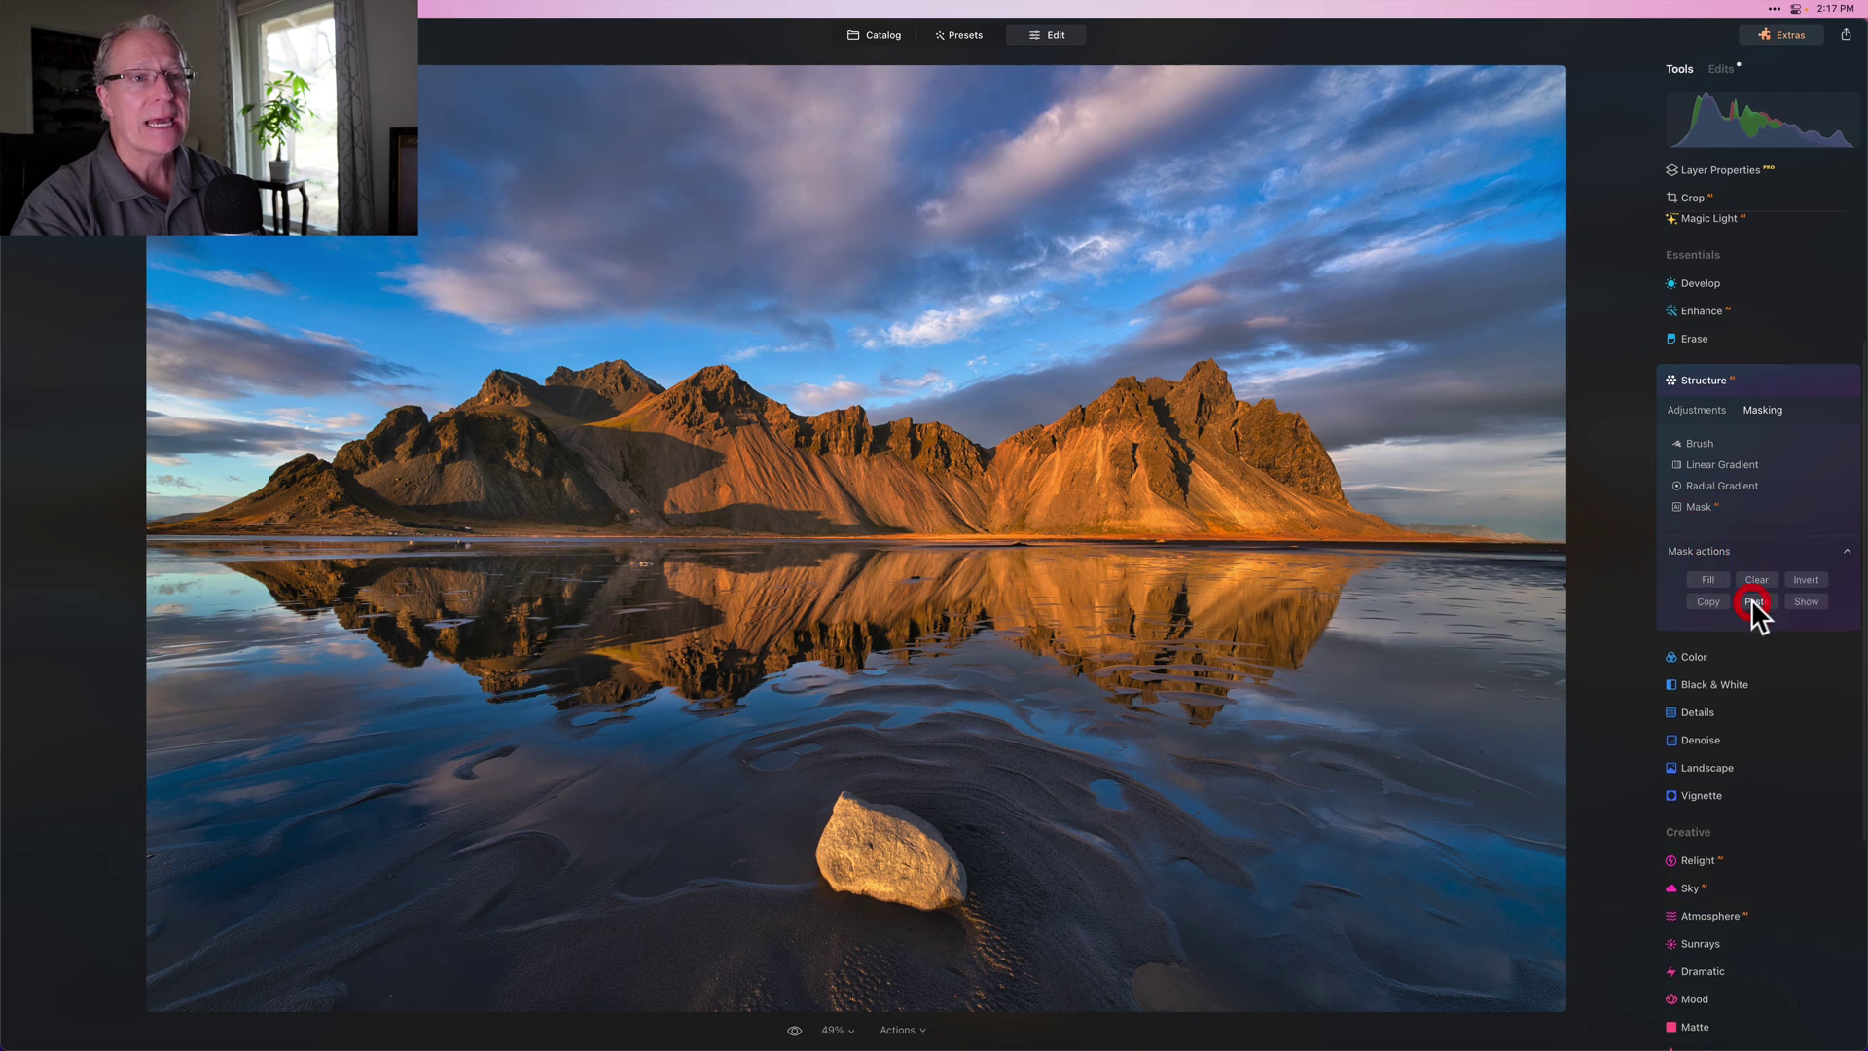
# Set the masked Structure Amount to 30 and compare the reflection with and without it.
pyautogui.click(1696, 409)
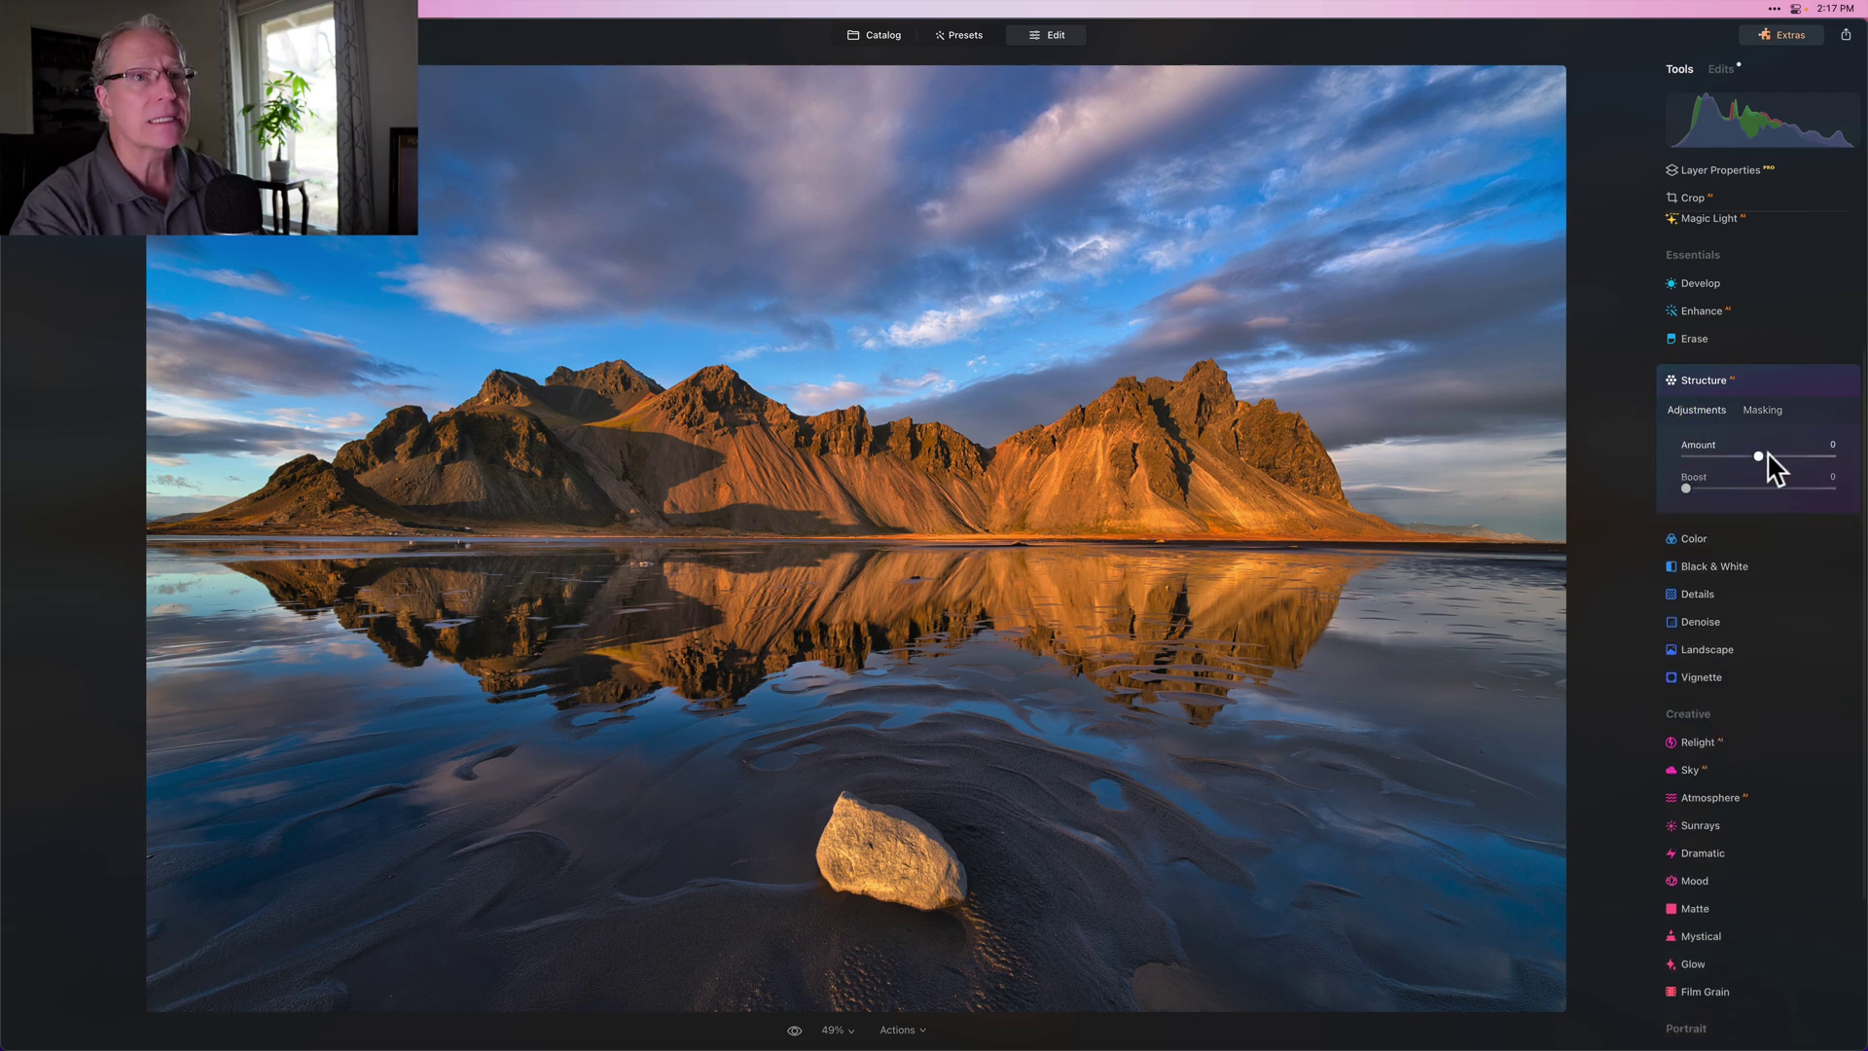
pyautogui.moveTo(1761, 454); pyautogui.dragTo(1783, 455)
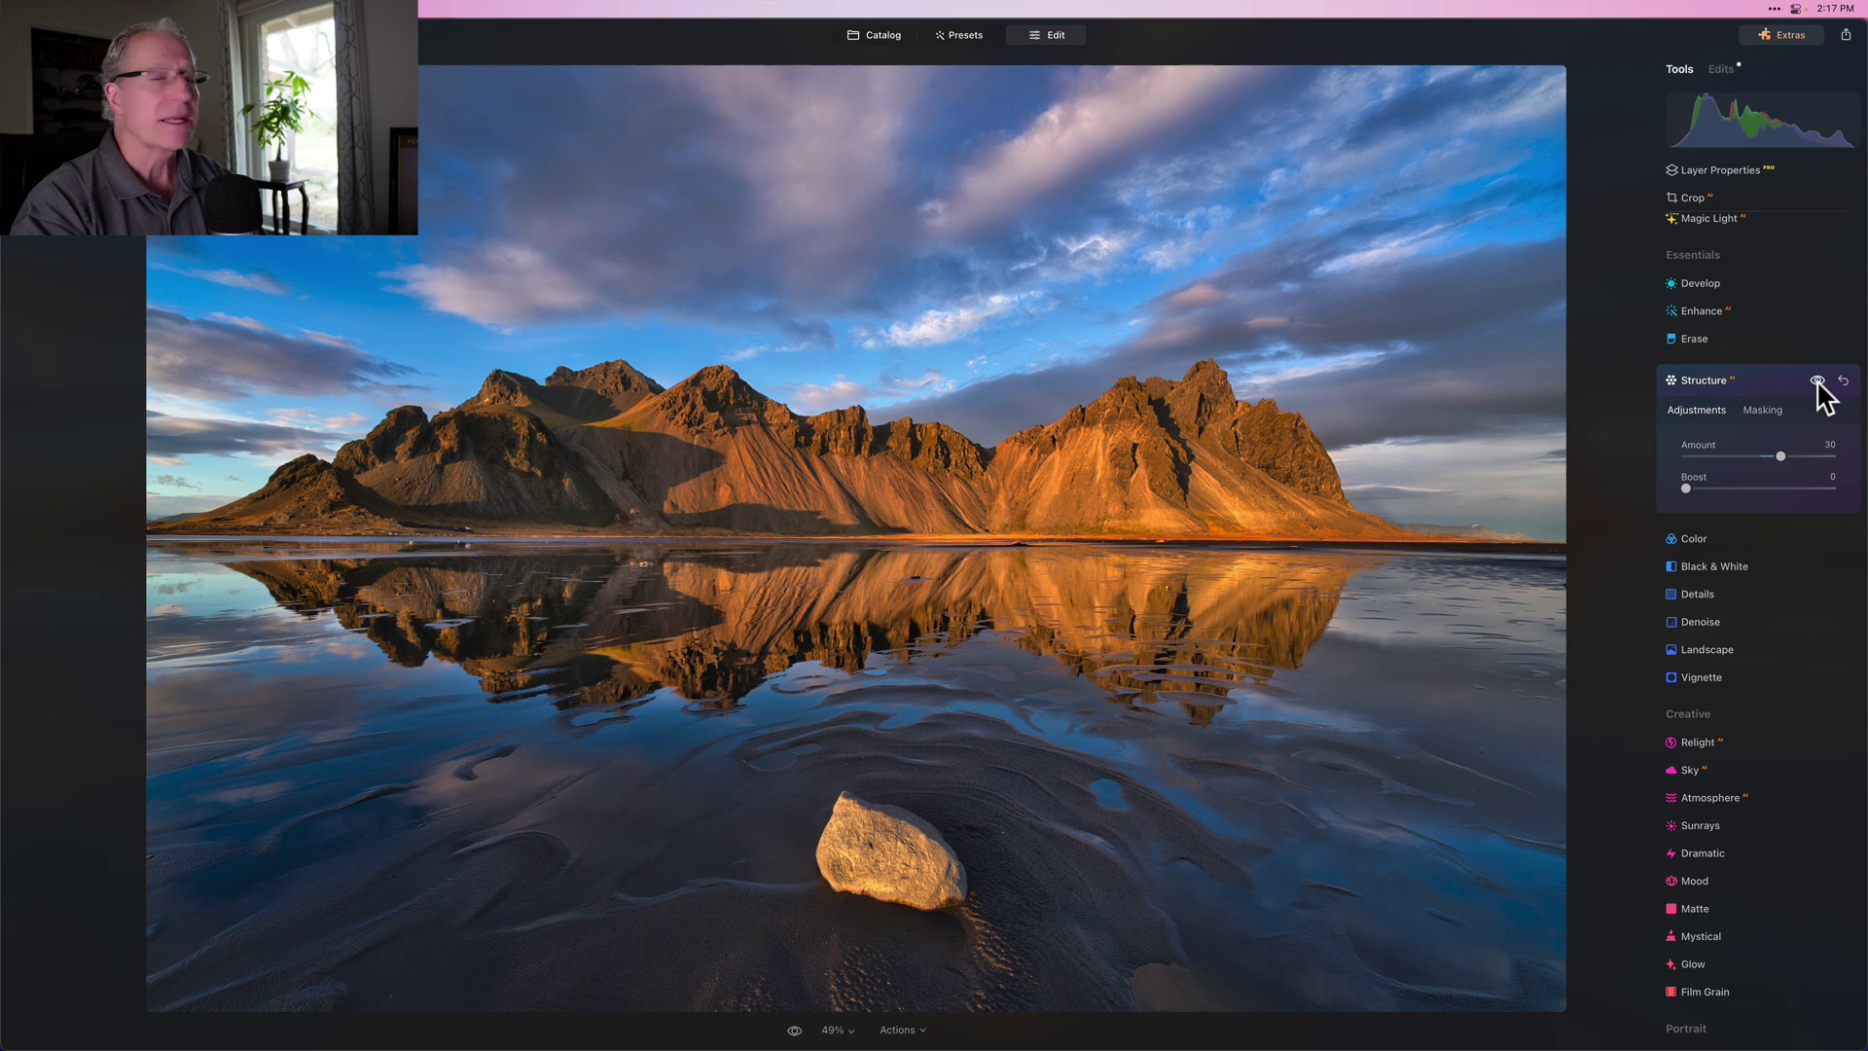
pyautogui.click(1817, 381)
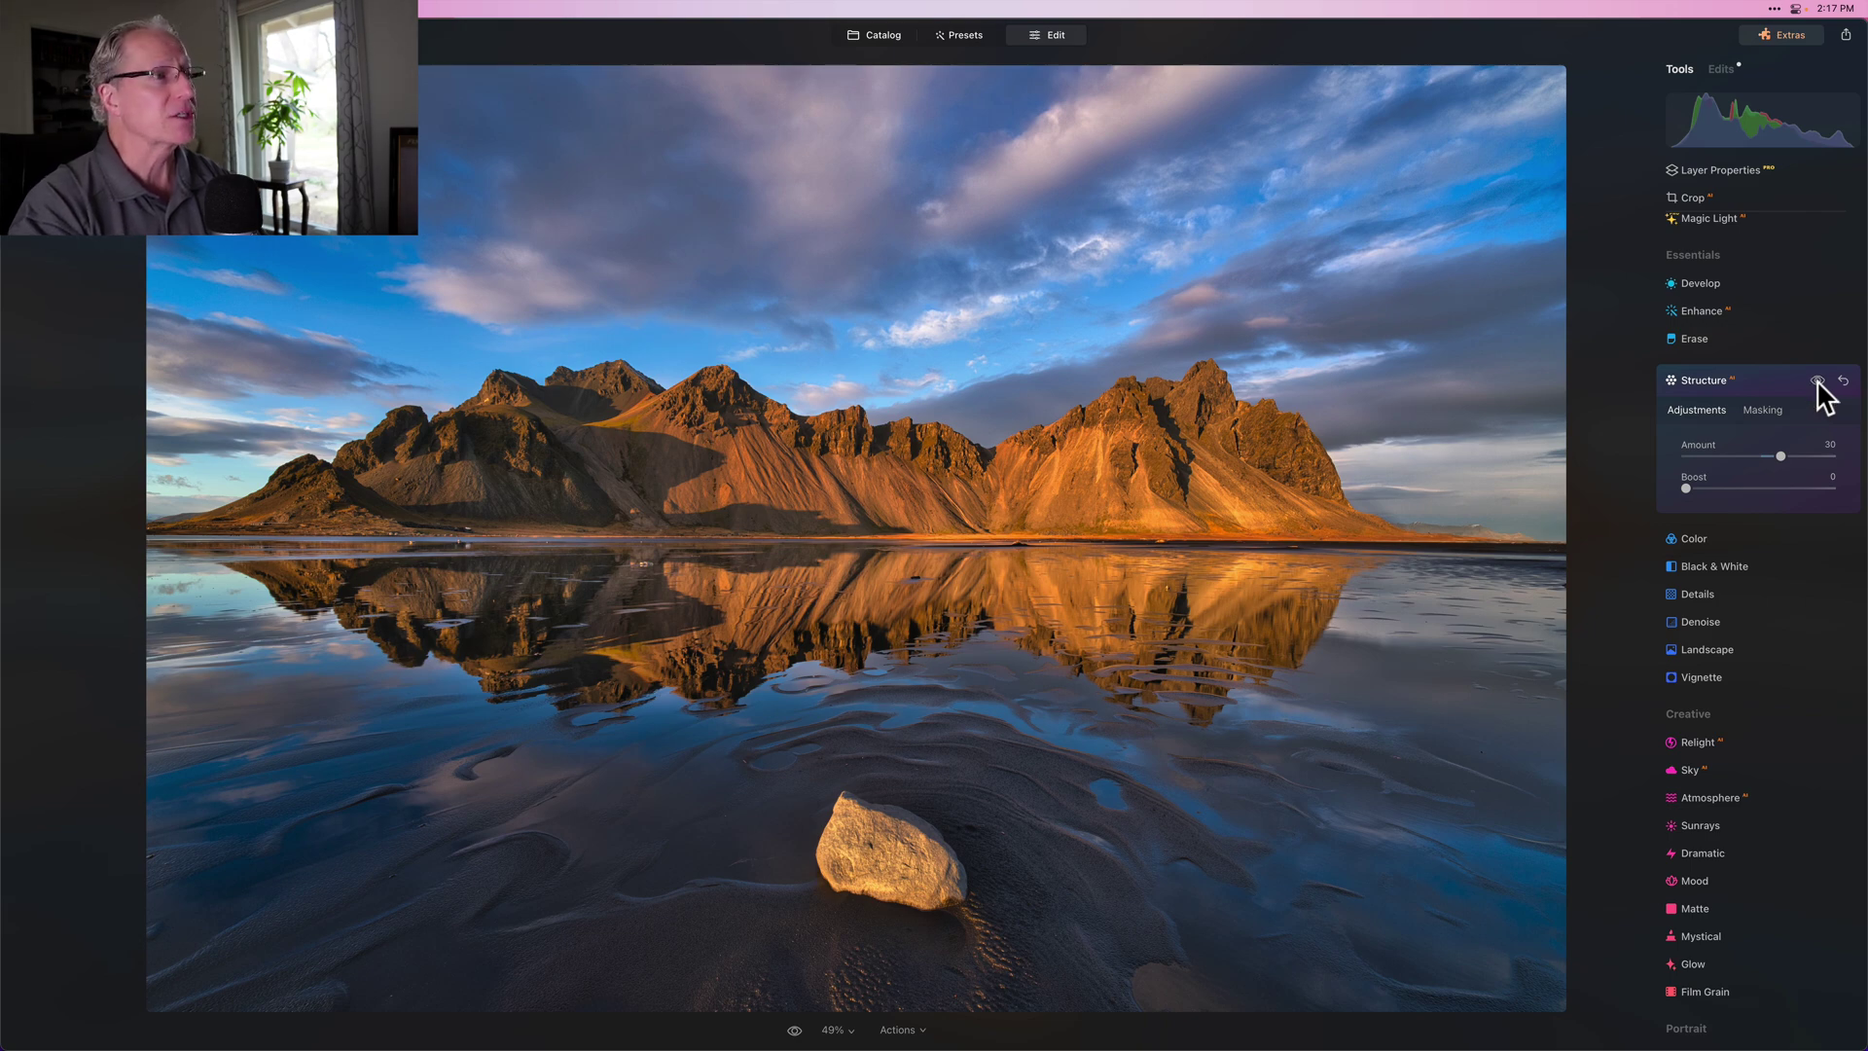
pyautogui.click(1817, 382)
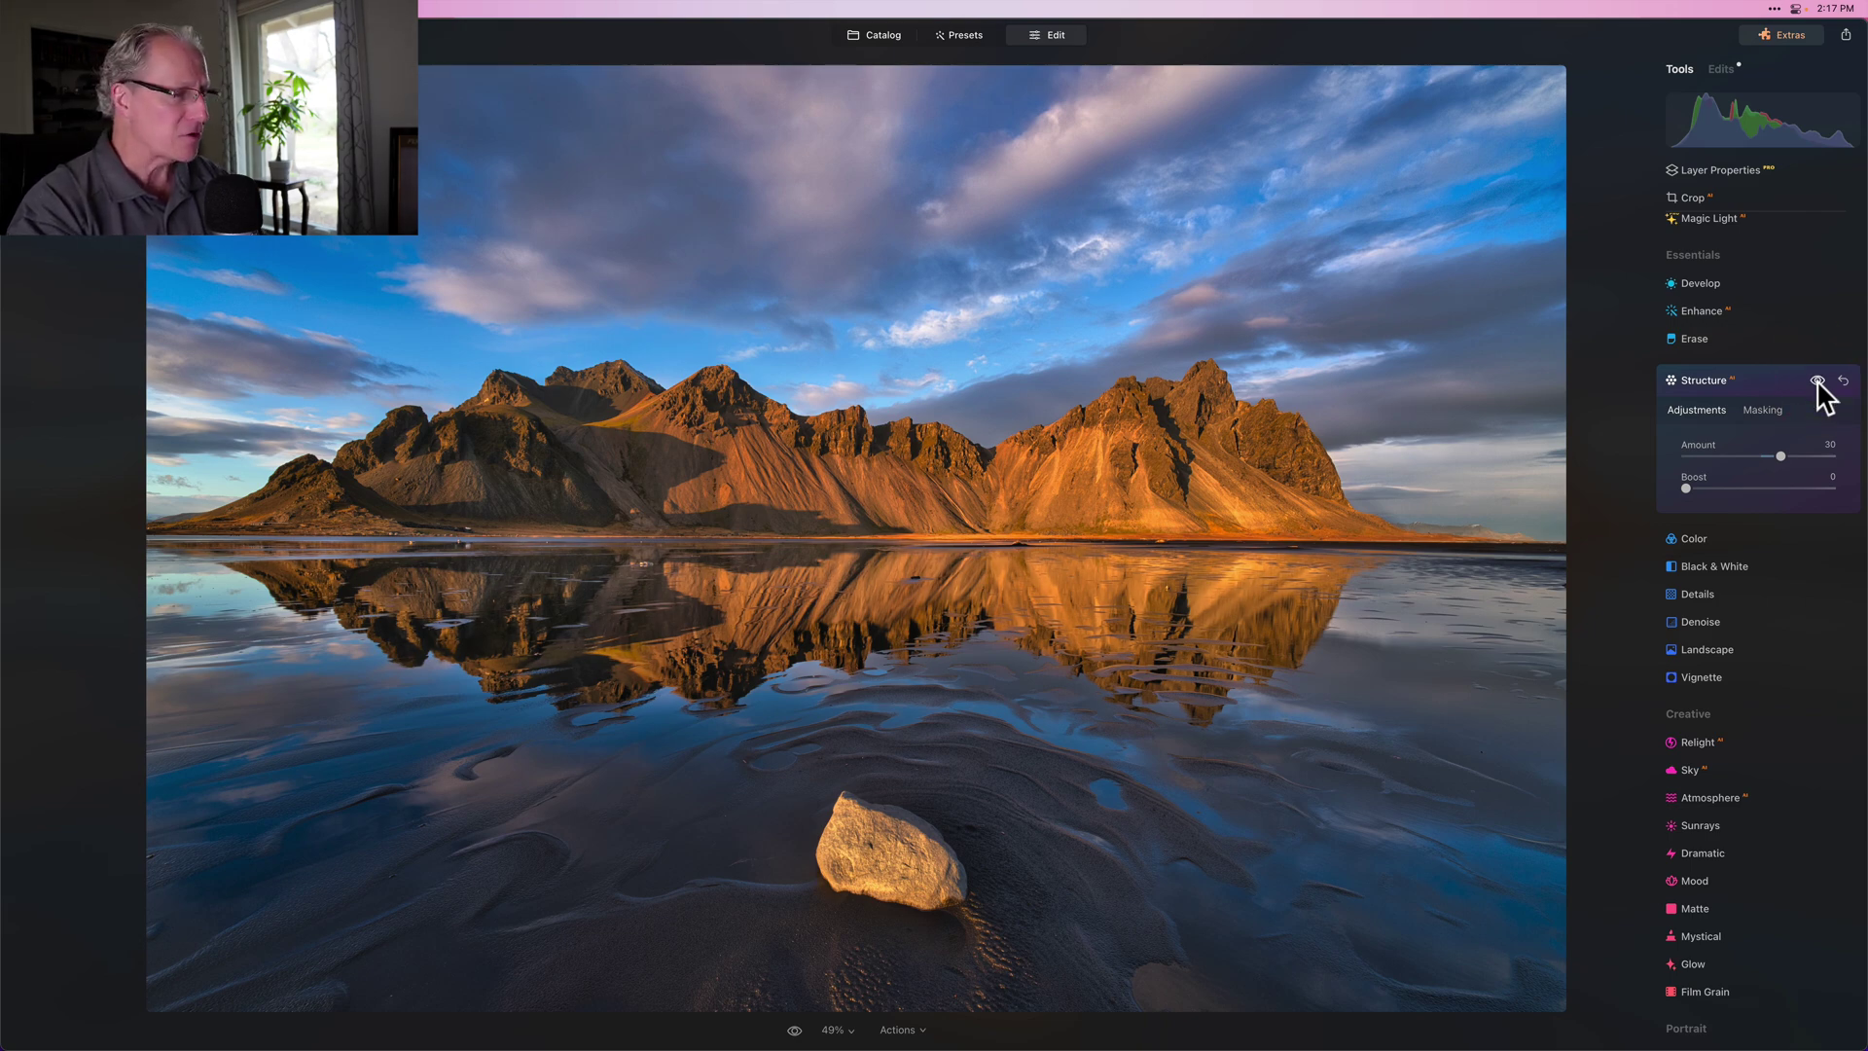
pyautogui.click(1767, 383)
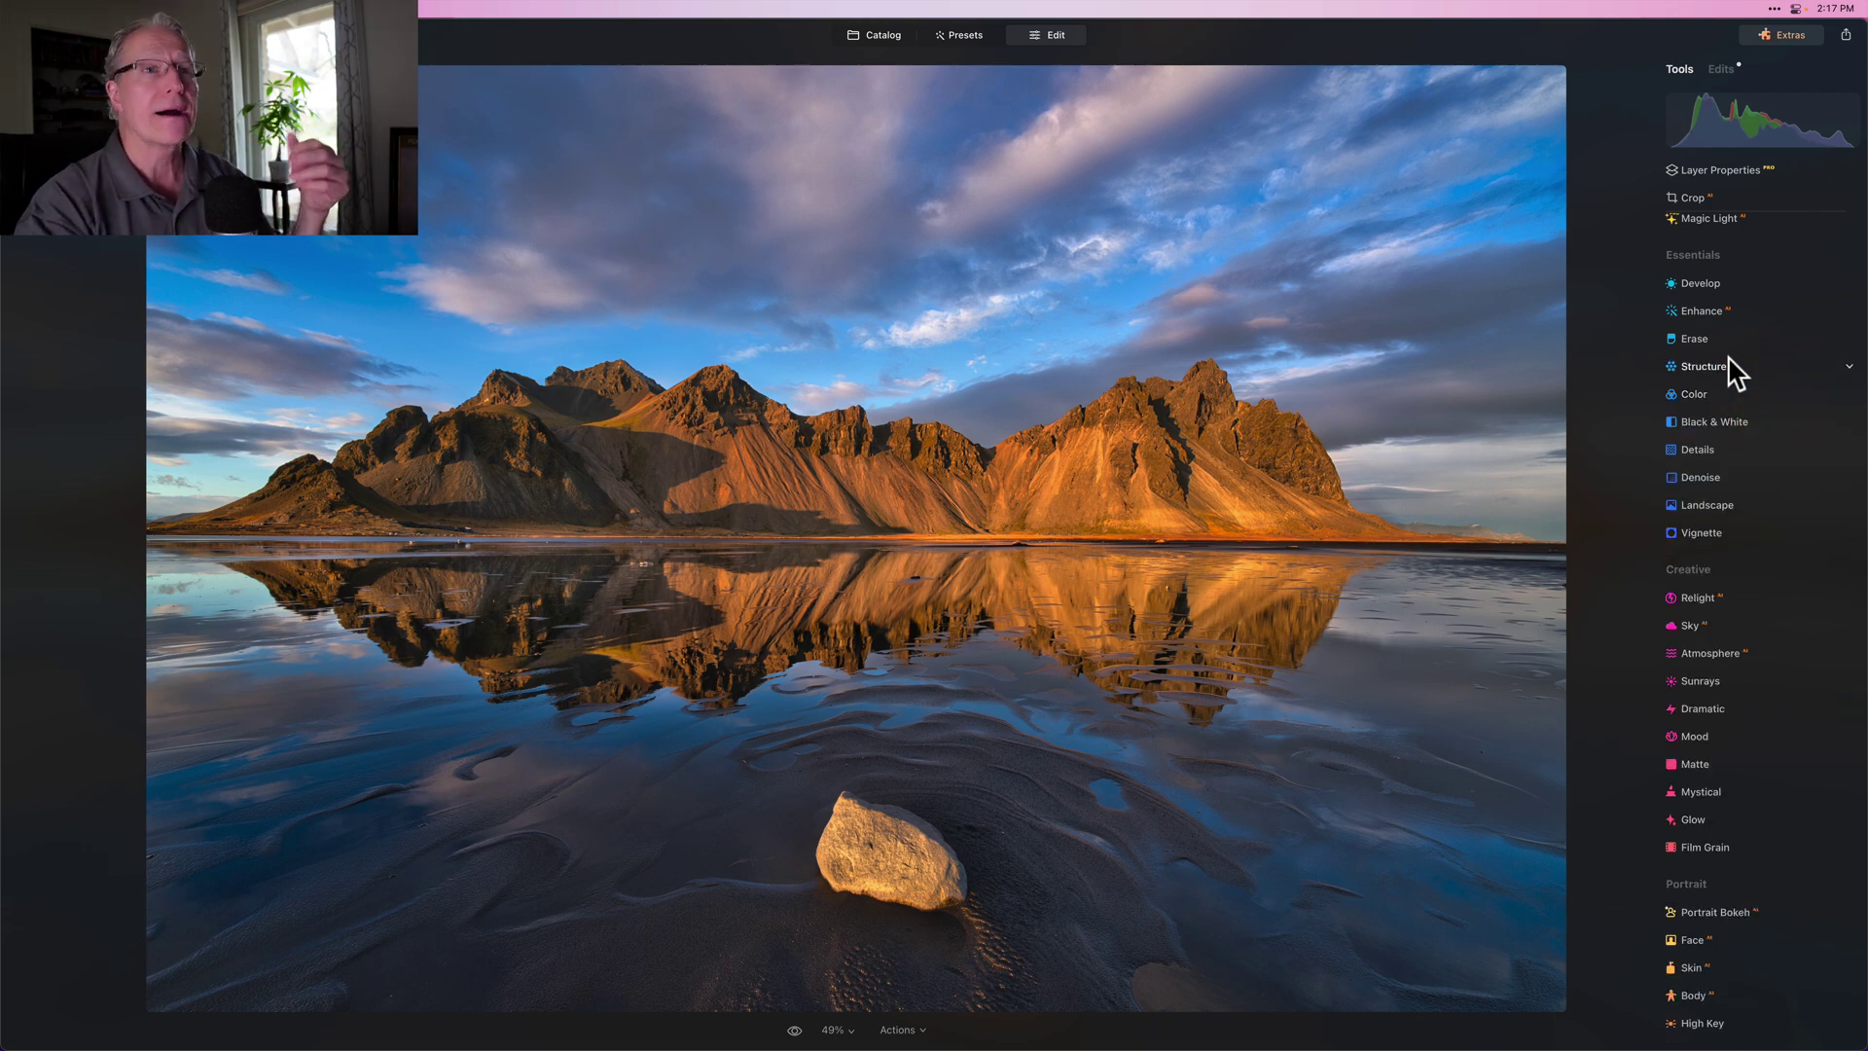
# Paint a mask for another Structure adjustment over the mountains with the brush Strength at 60.
pyautogui.click(1761, 411)
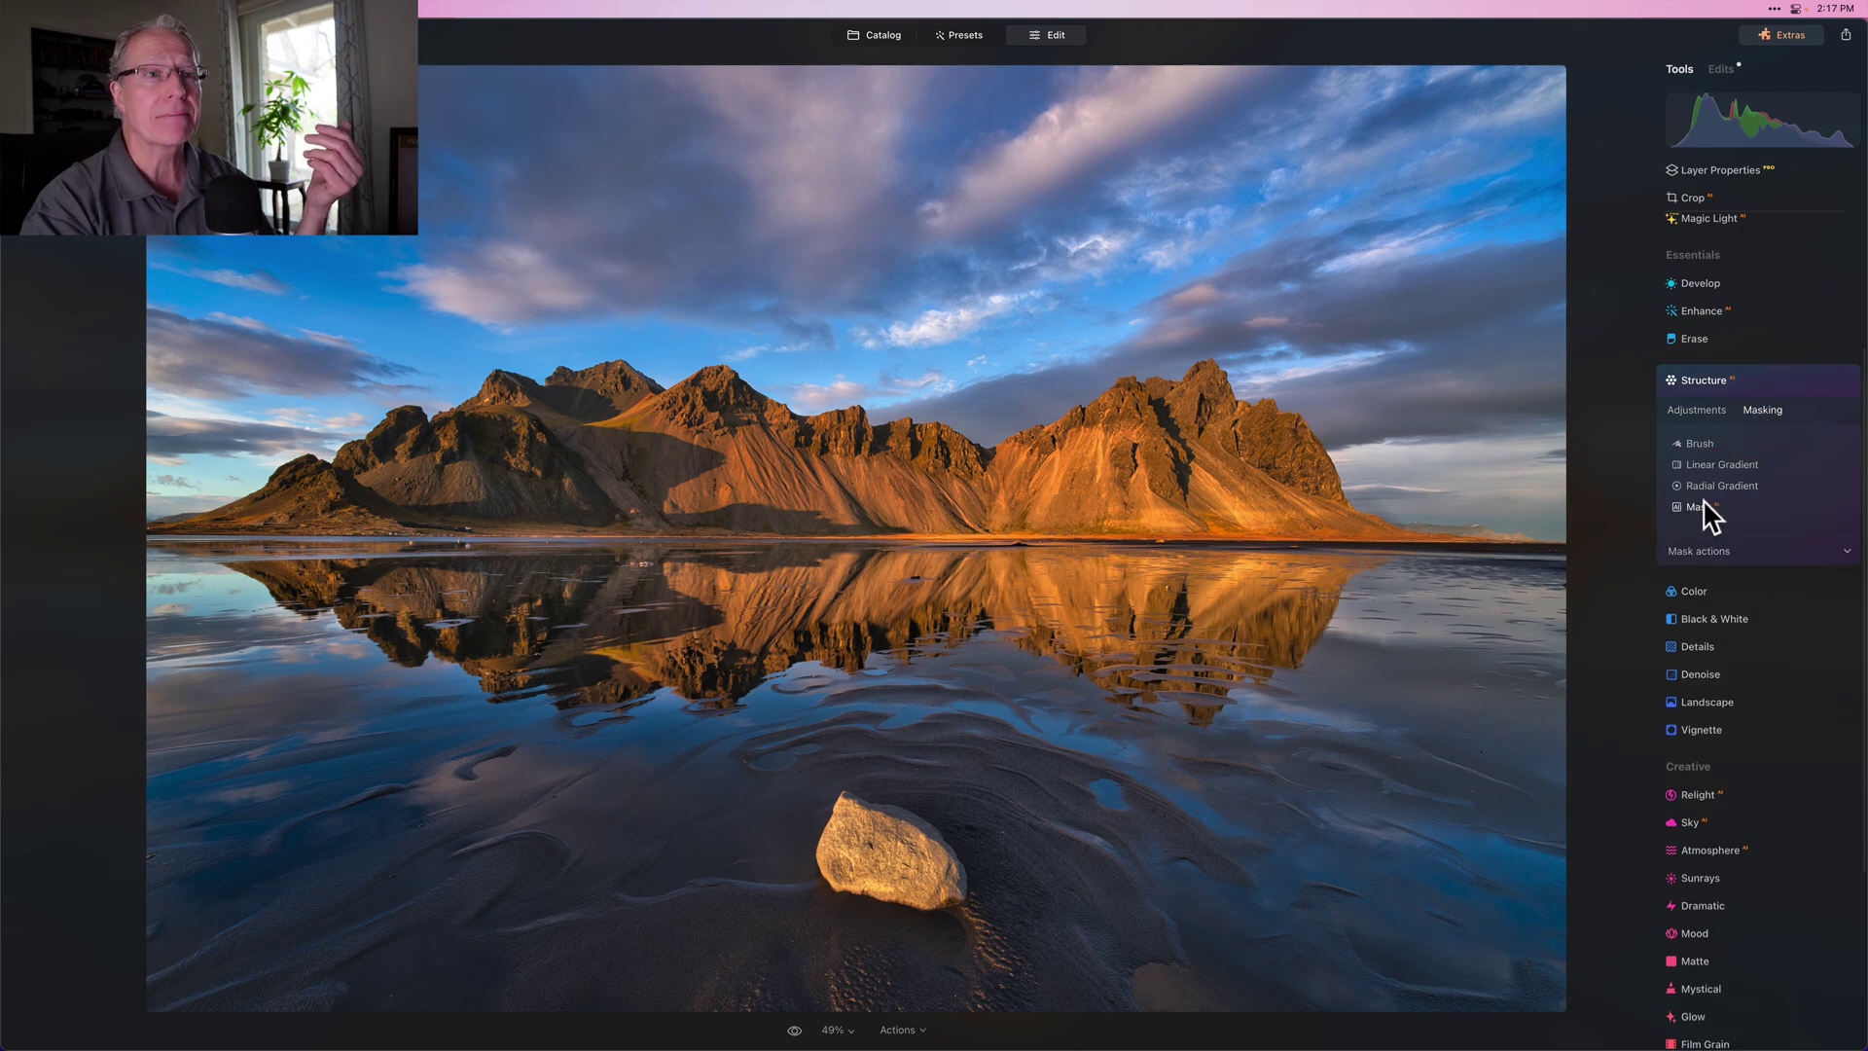
pyautogui.click(1699, 443)
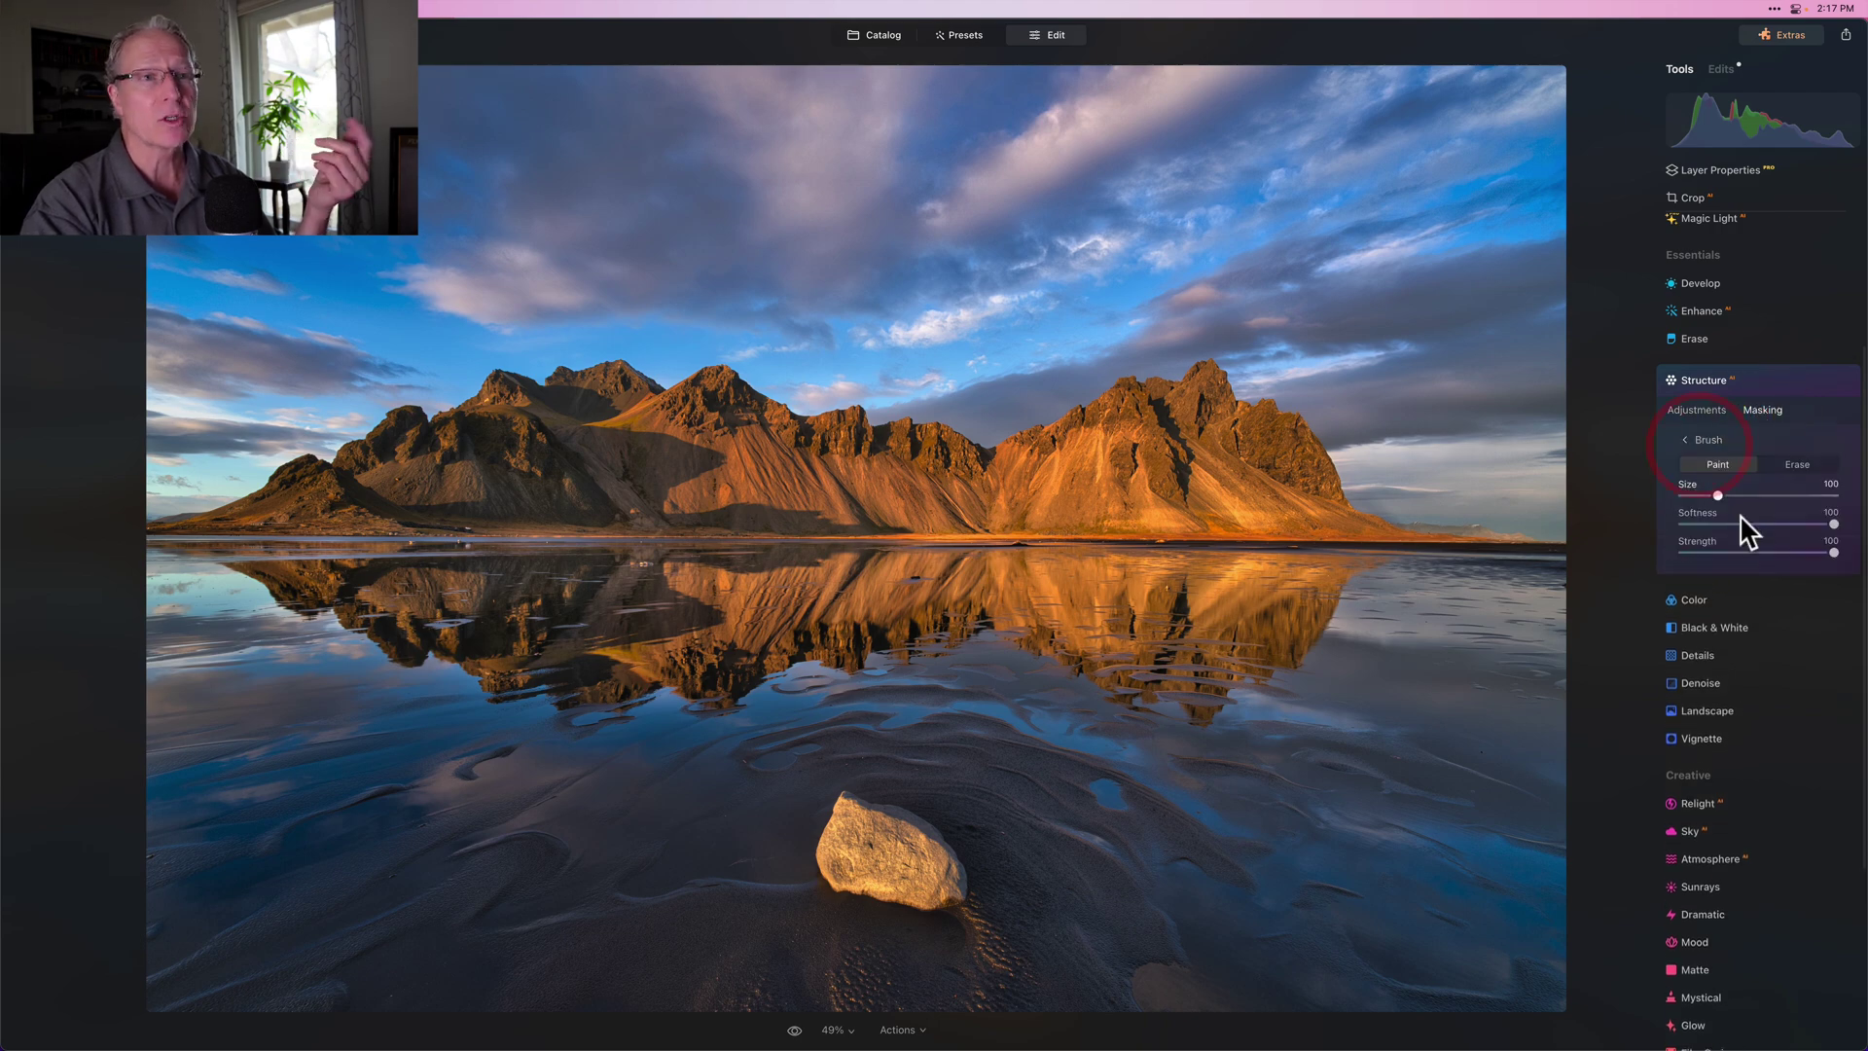
pyautogui.click(1772, 553)
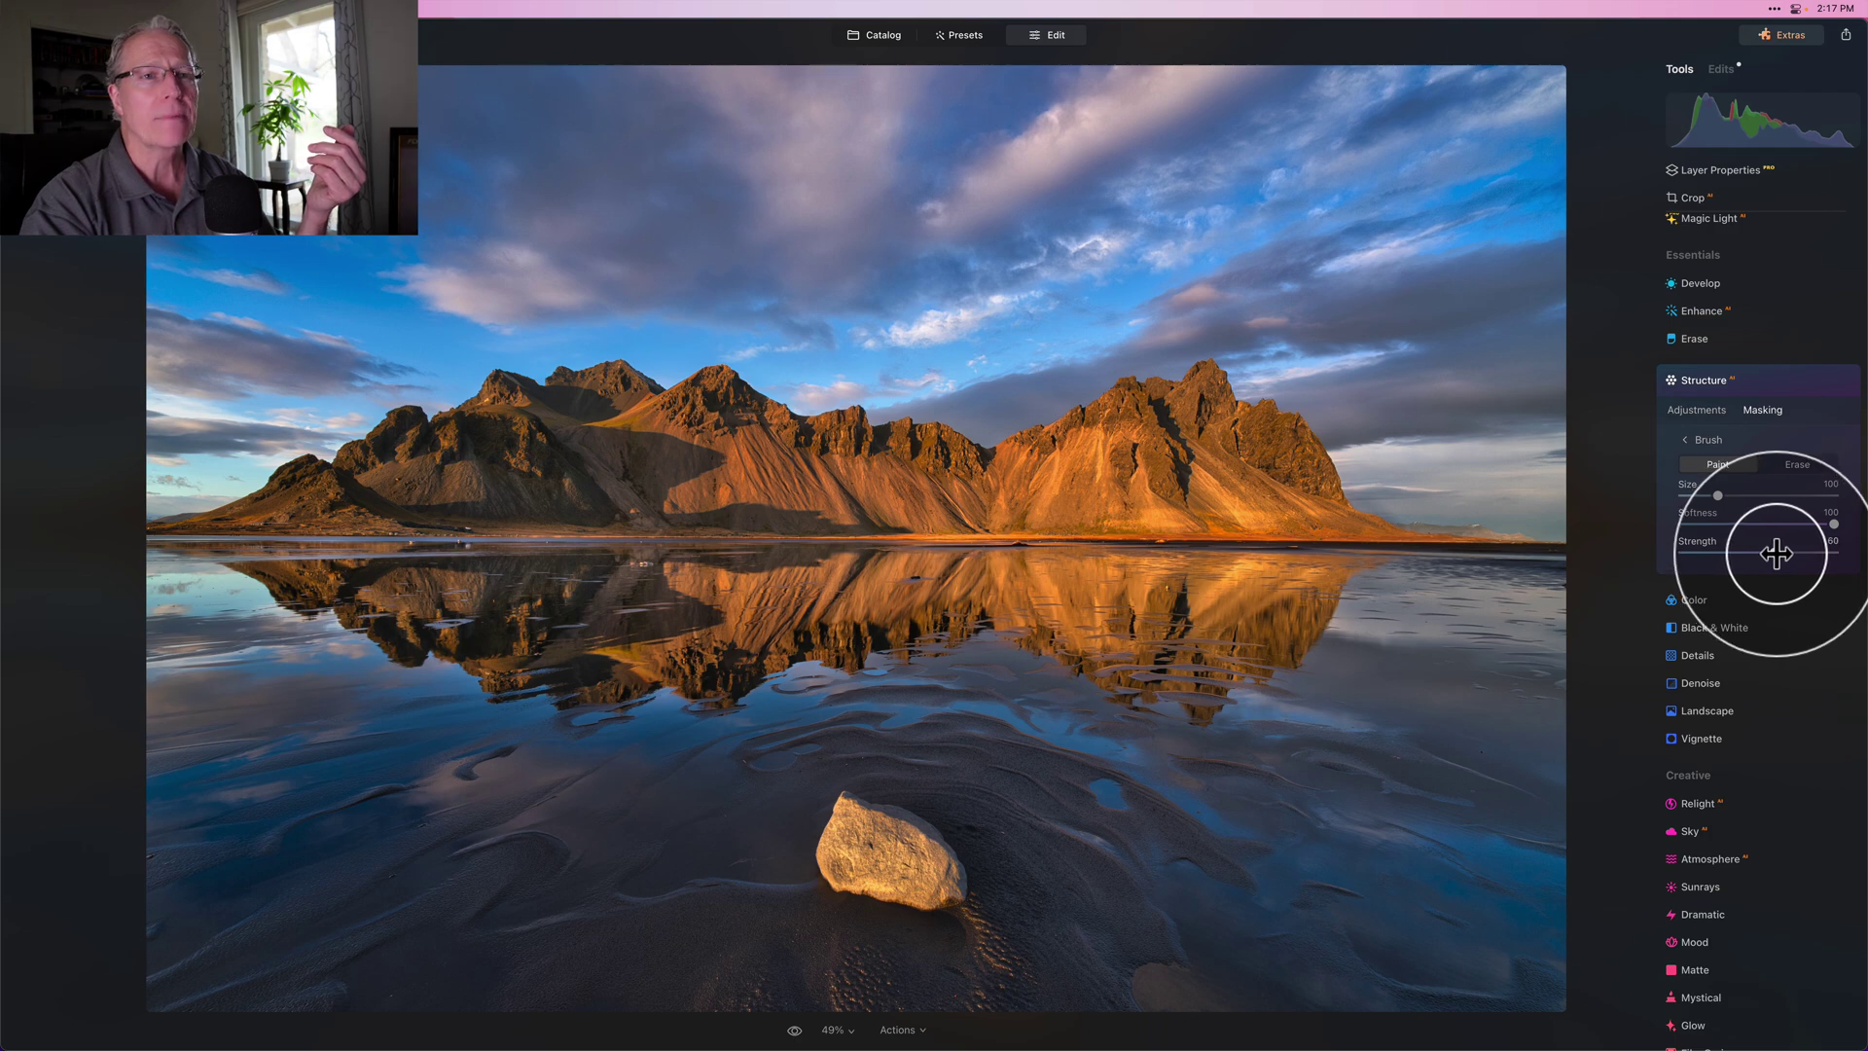
pyautogui.click(1774, 552)
pyautogui.moveTo(1238, 467)
pyautogui.mouseDown()
pyautogui.moveTo(1307, 481)
pyautogui.moveTo(1287, 490)
pyautogui.moveTo(1342, 541)
pyautogui.moveTo(1214, 449)
pyautogui.moveTo(1209, 401)
pyautogui.moveTo(1019, 479)
pyautogui.moveTo(1247, 509)
pyautogui.moveTo(1149, 481)
pyautogui.moveTo(1131, 426)
pyautogui.moveTo(949, 467)
pyautogui.moveTo(904, 444)
pyautogui.moveTo(910, 517)
pyautogui.moveTo(1079, 513)
pyautogui.moveTo(1138, 507)
pyautogui.moveTo(836, 447)
pyautogui.moveTo(847, 487)
pyautogui.moveTo(904, 490)
pyautogui.moveTo(857, 512)
pyautogui.moveTo(1271, 500)
pyautogui.mouseUp()
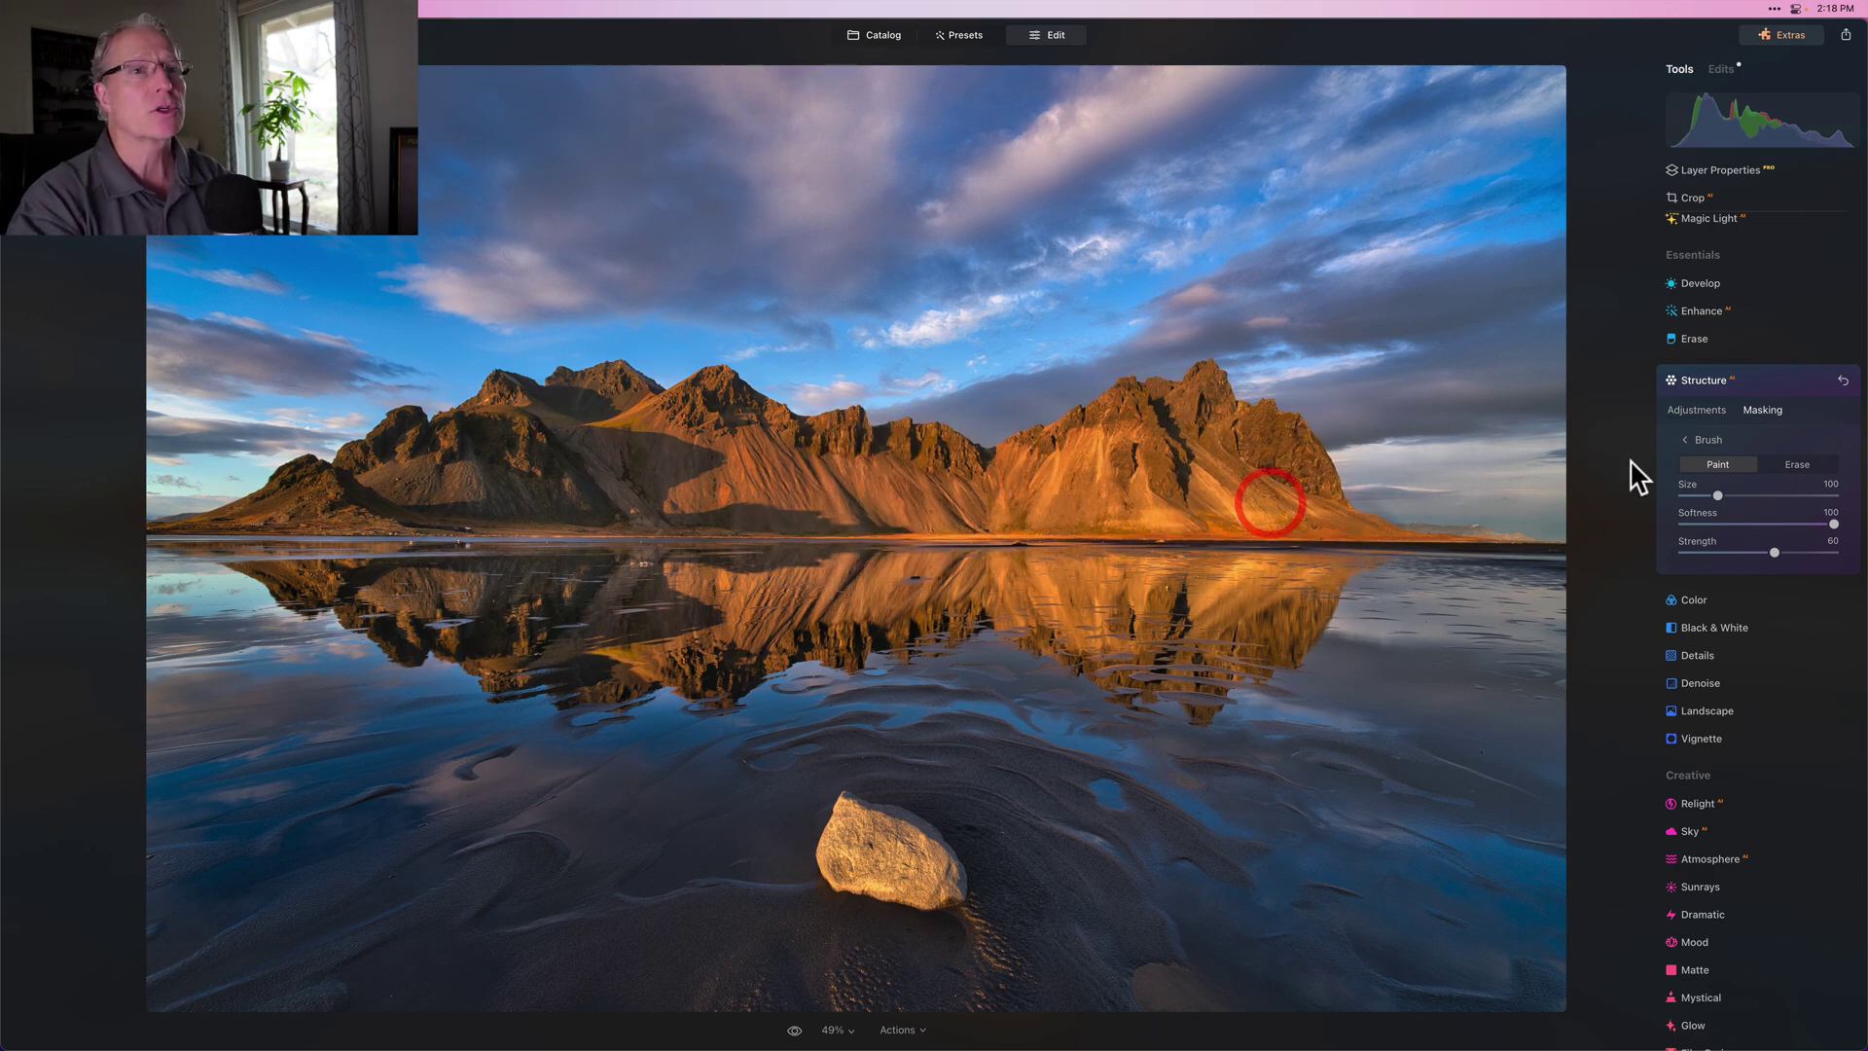
# Set the mountains' Structure Amount to 55 and finish the adjustment.
pyautogui.click(1692, 408)
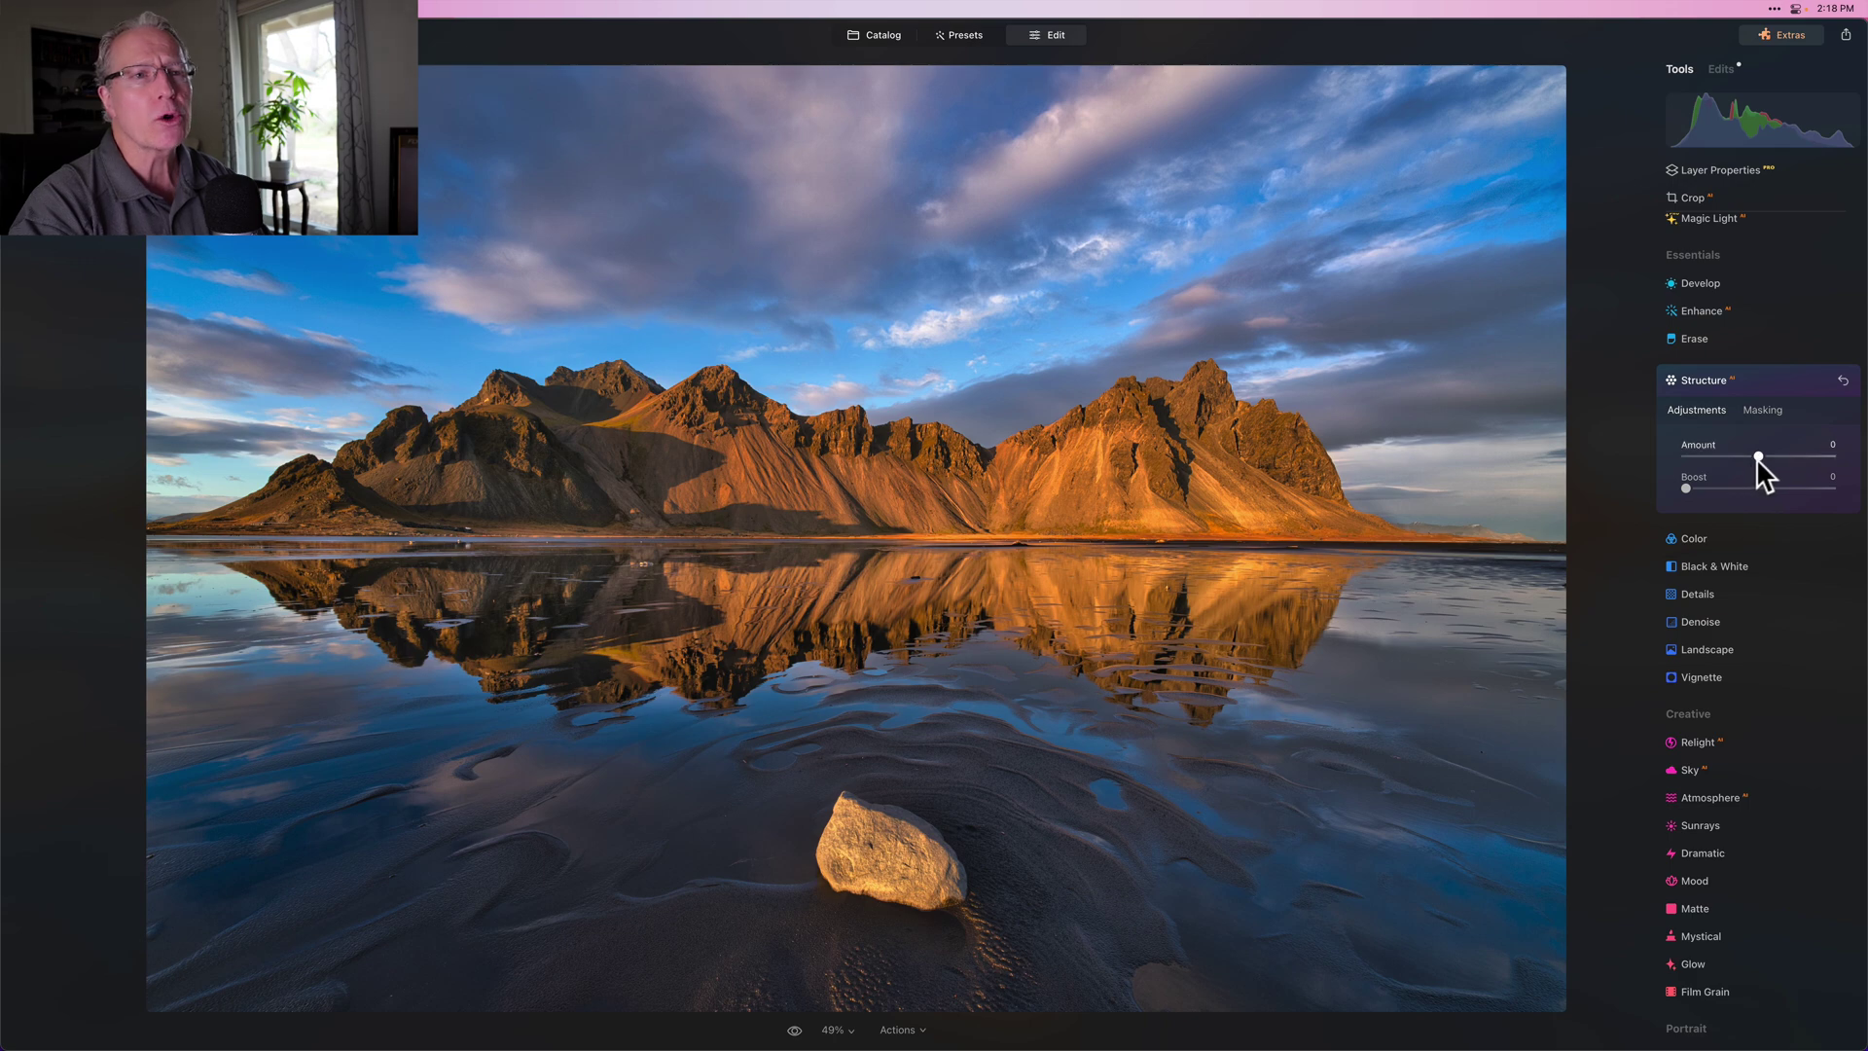
pyautogui.moveTo(1759, 454); pyautogui.dragTo(1784, 453)
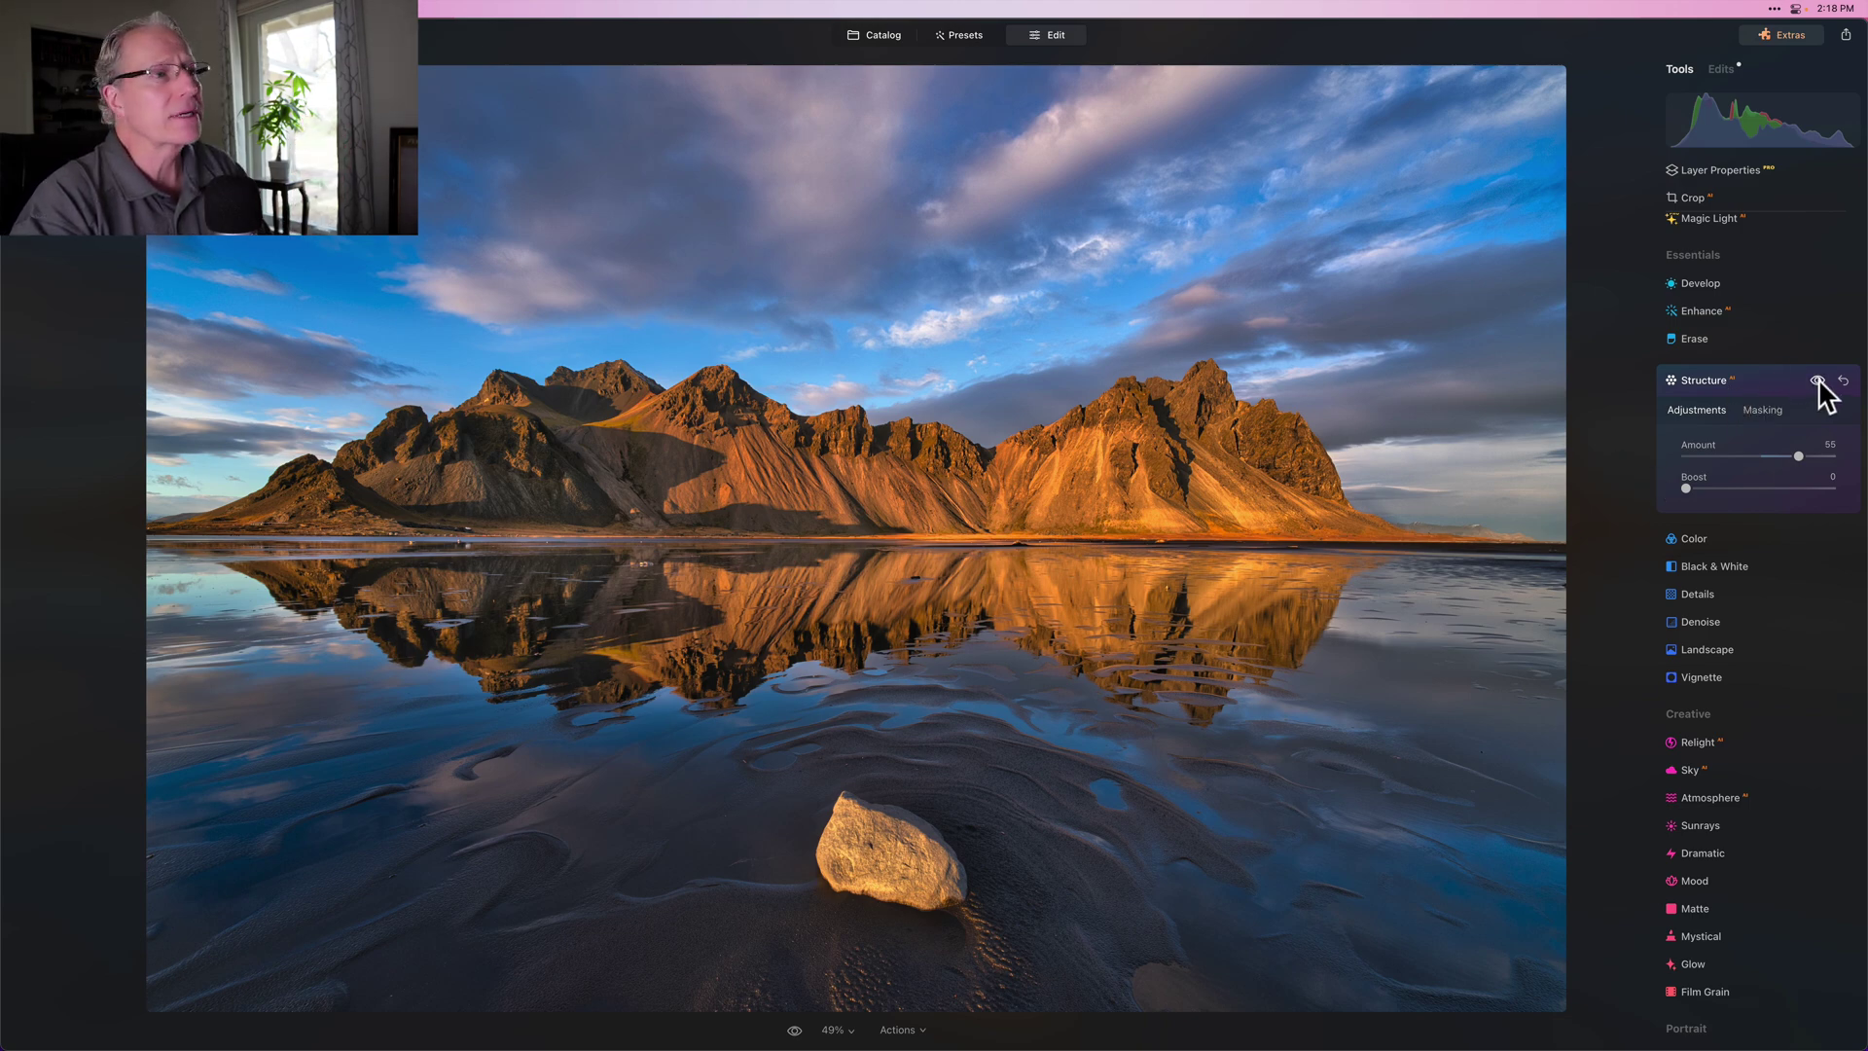
pyautogui.click(1756, 384)
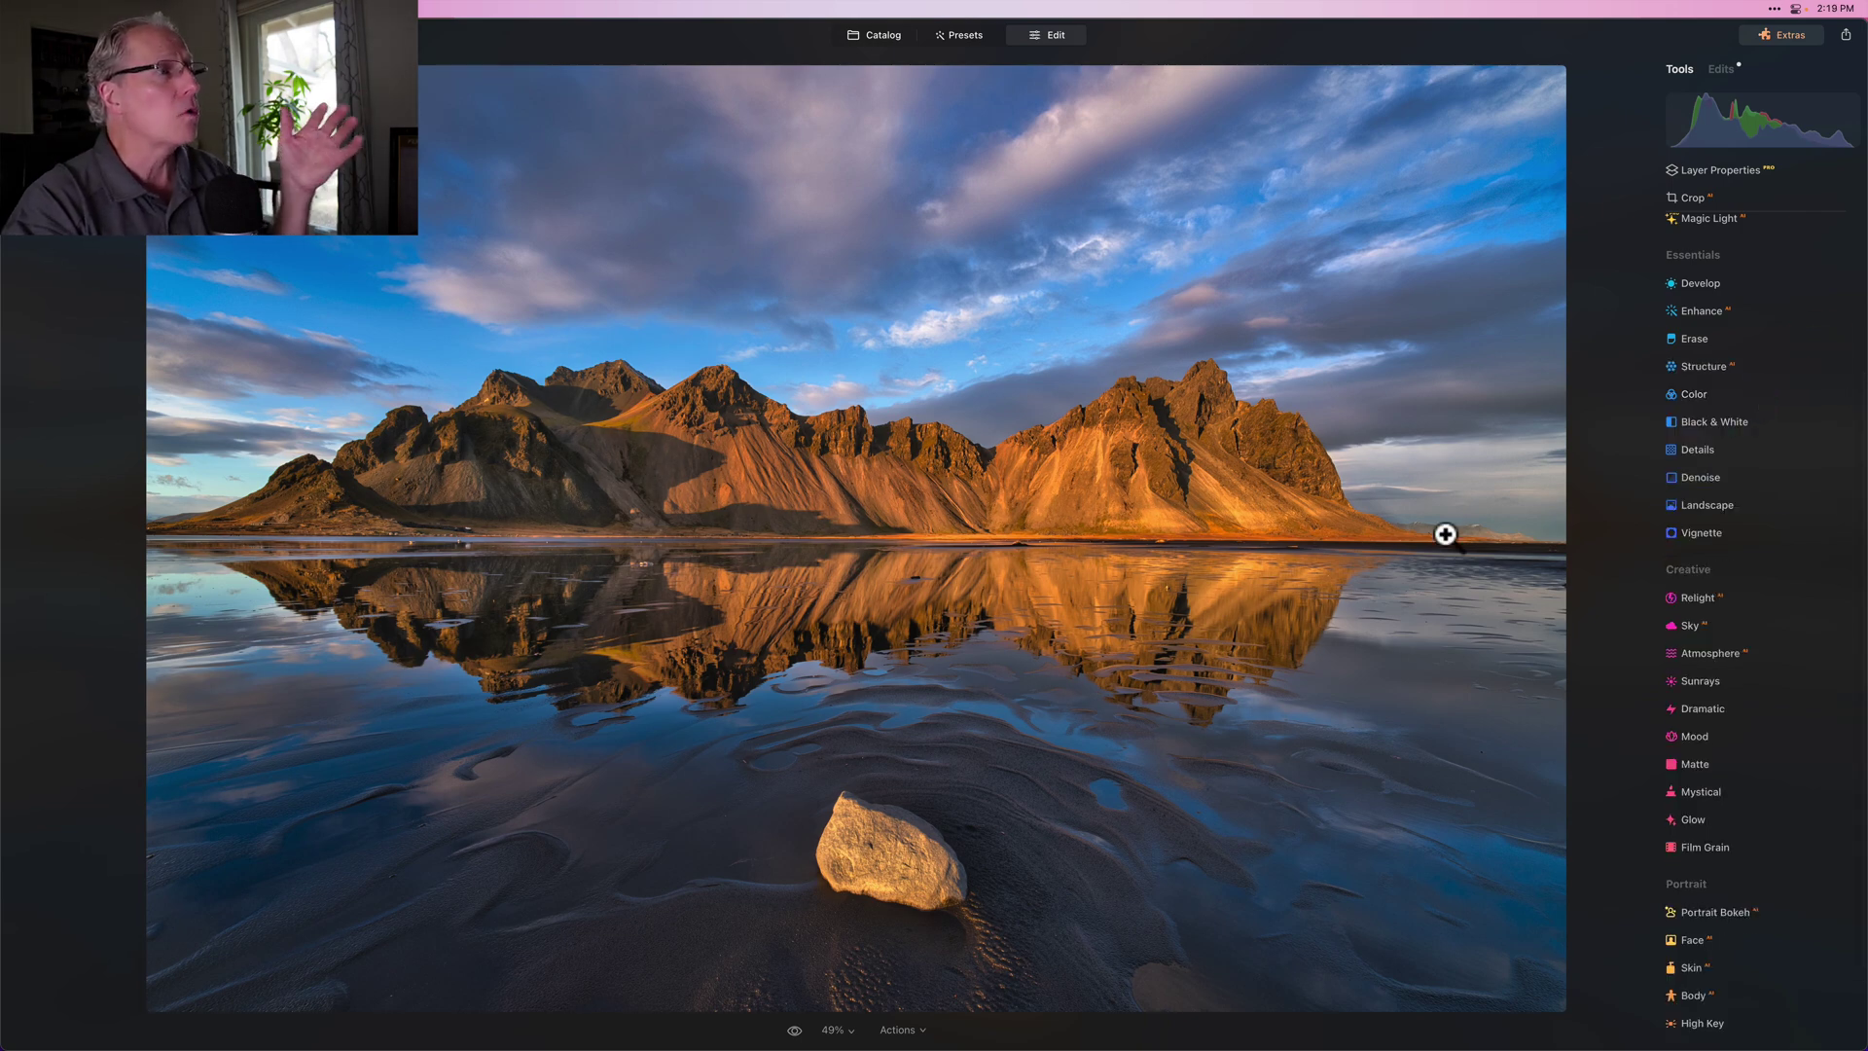
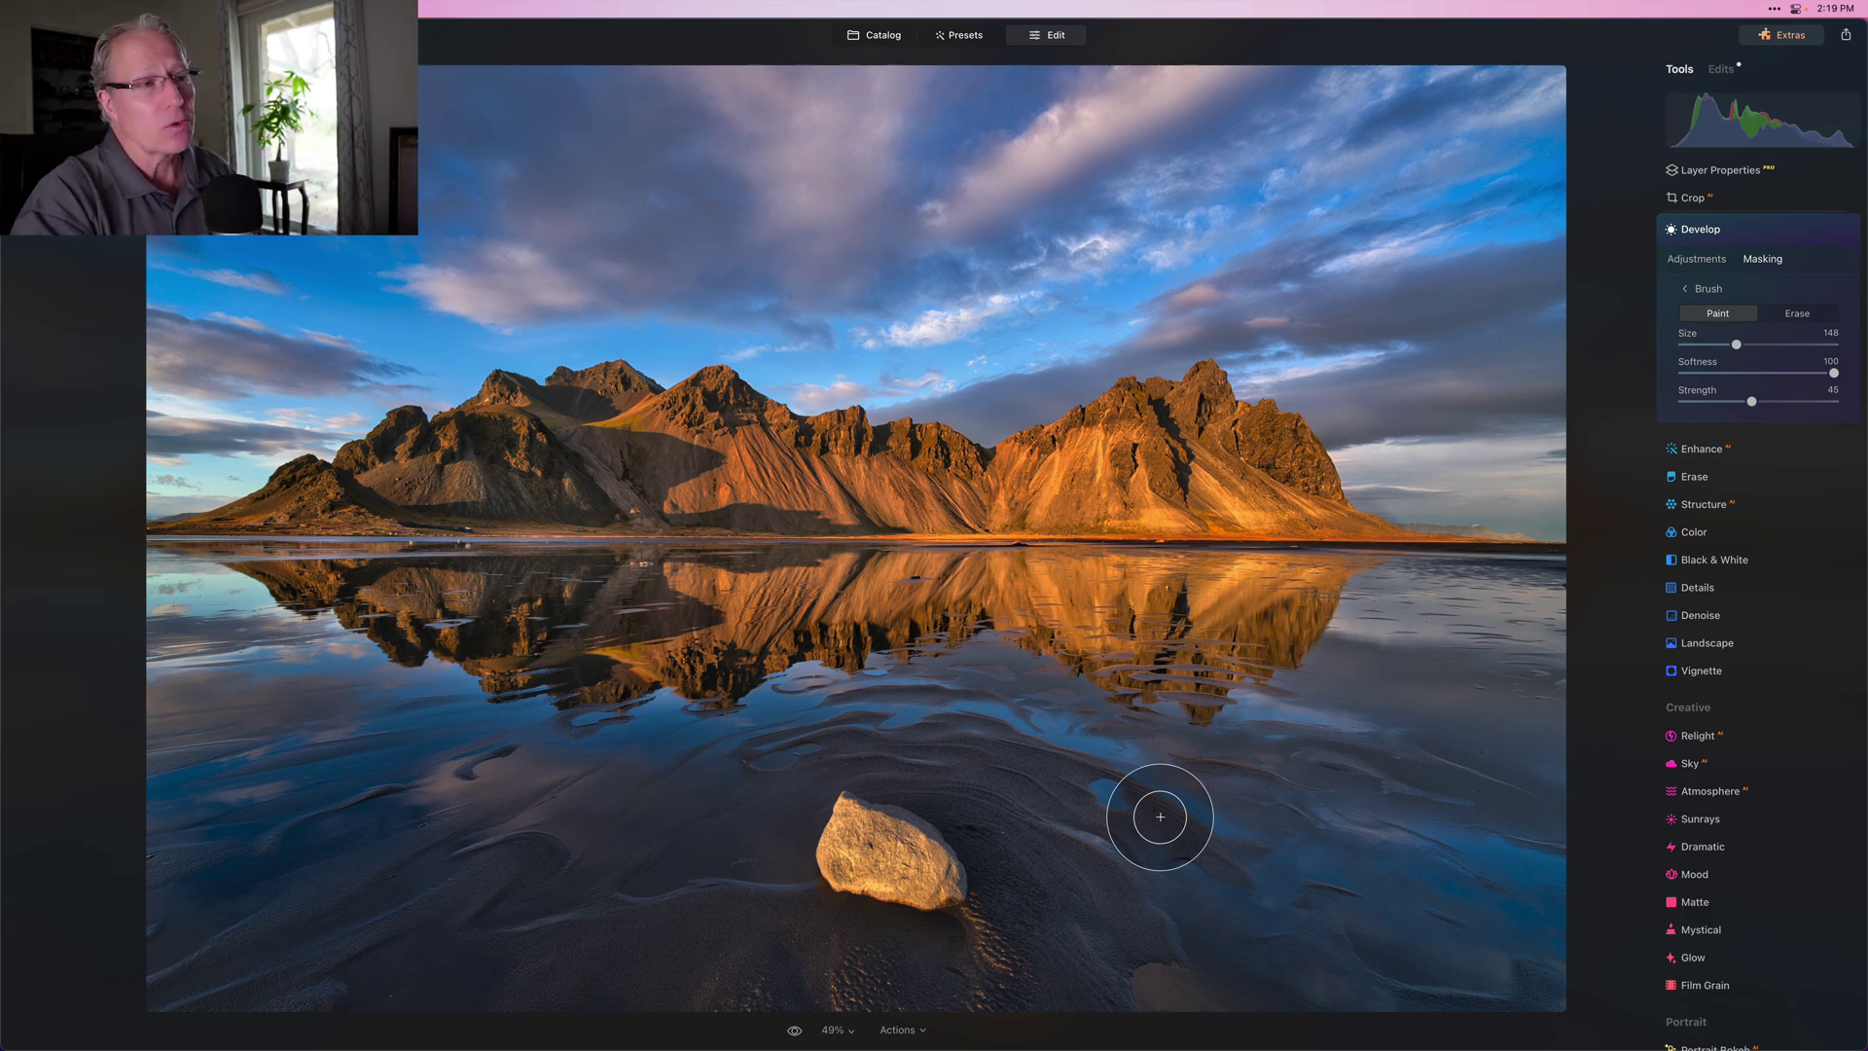
# Brush a Develop mask over the foreground around the rock, set its Exposure to -0.66, compare the effect and finish the adjustment.
pyautogui.moveTo(1159, 817)
pyautogui.mouseDown()
pyautogui.moveTo(988, 717)
pyautogui.moveTo(975, 684)
pyautogui.moveTo(1167, 772)
pyautogui.moveTo(1302, 741)
pyautogui.moveTo(1408, 623)
pyautogui.moveTo(1572, 613)
pyautogui.moveTo(1550, 717)
pyautogui.moveTo(1327, 723)
pyautogui.moveTo(1262, 808)
pyautogui.moveTo(1386, 862)
pyautogui.moveTo(1110, 784)
pyautogui.moveTo(1159, 918)
pyautogui.moveTo(1362, 782)
pyautogui.moveTo(1276, 735)
pyautogui.moveTo(1396, 701)
pyautogui.moveTo(1466, 873)
pyautogui.moveTo(1576, 936)
pyautogui.moveTo(1556, 730)
pyautogui.moveTo(1347, 770)
pyautogui.moveTo(1288, 756)
pyautogui.moveTo(1165, 805)
pyautogui.moveTo(979, 719)
pyautogui.moveTo(821, 694)
pyautogui.moveTo(526, 941)
pyautogui.moveTo(543, 983)
pyautogui.moveTo(680, 796)
pyautogui.moveTo(657, 737)
pyautogui.moveTo(463, 743)
pyautogui.moveTo(289, 678)
pyautogui.moveTo(191, 604)
pyautogui.moveTo(127, 611)
pyautogui.moveTo(335, 772)
pyautogui.moveTo(193, 690)
pyautogui.moveTo(293, 784)
pyautogui.moveTo(369, 791)
pyautogui.moveTo(150, 884)
pyautogui.moveTo(556, 851)
pyautogui.moveTo(606, 811)
pyautogui.moveTo(534, 982)
pyautogui.moveTo(130, 983)
pyautogui.moveTo(471, 949)
pyautogui.moveTo(150, 864)
pyautogui.moveTo(183, 766)
pyautogui.moveTo(430, 834)
pyautogui.moveTo(717, 779)
pyautogui.mouseUp()
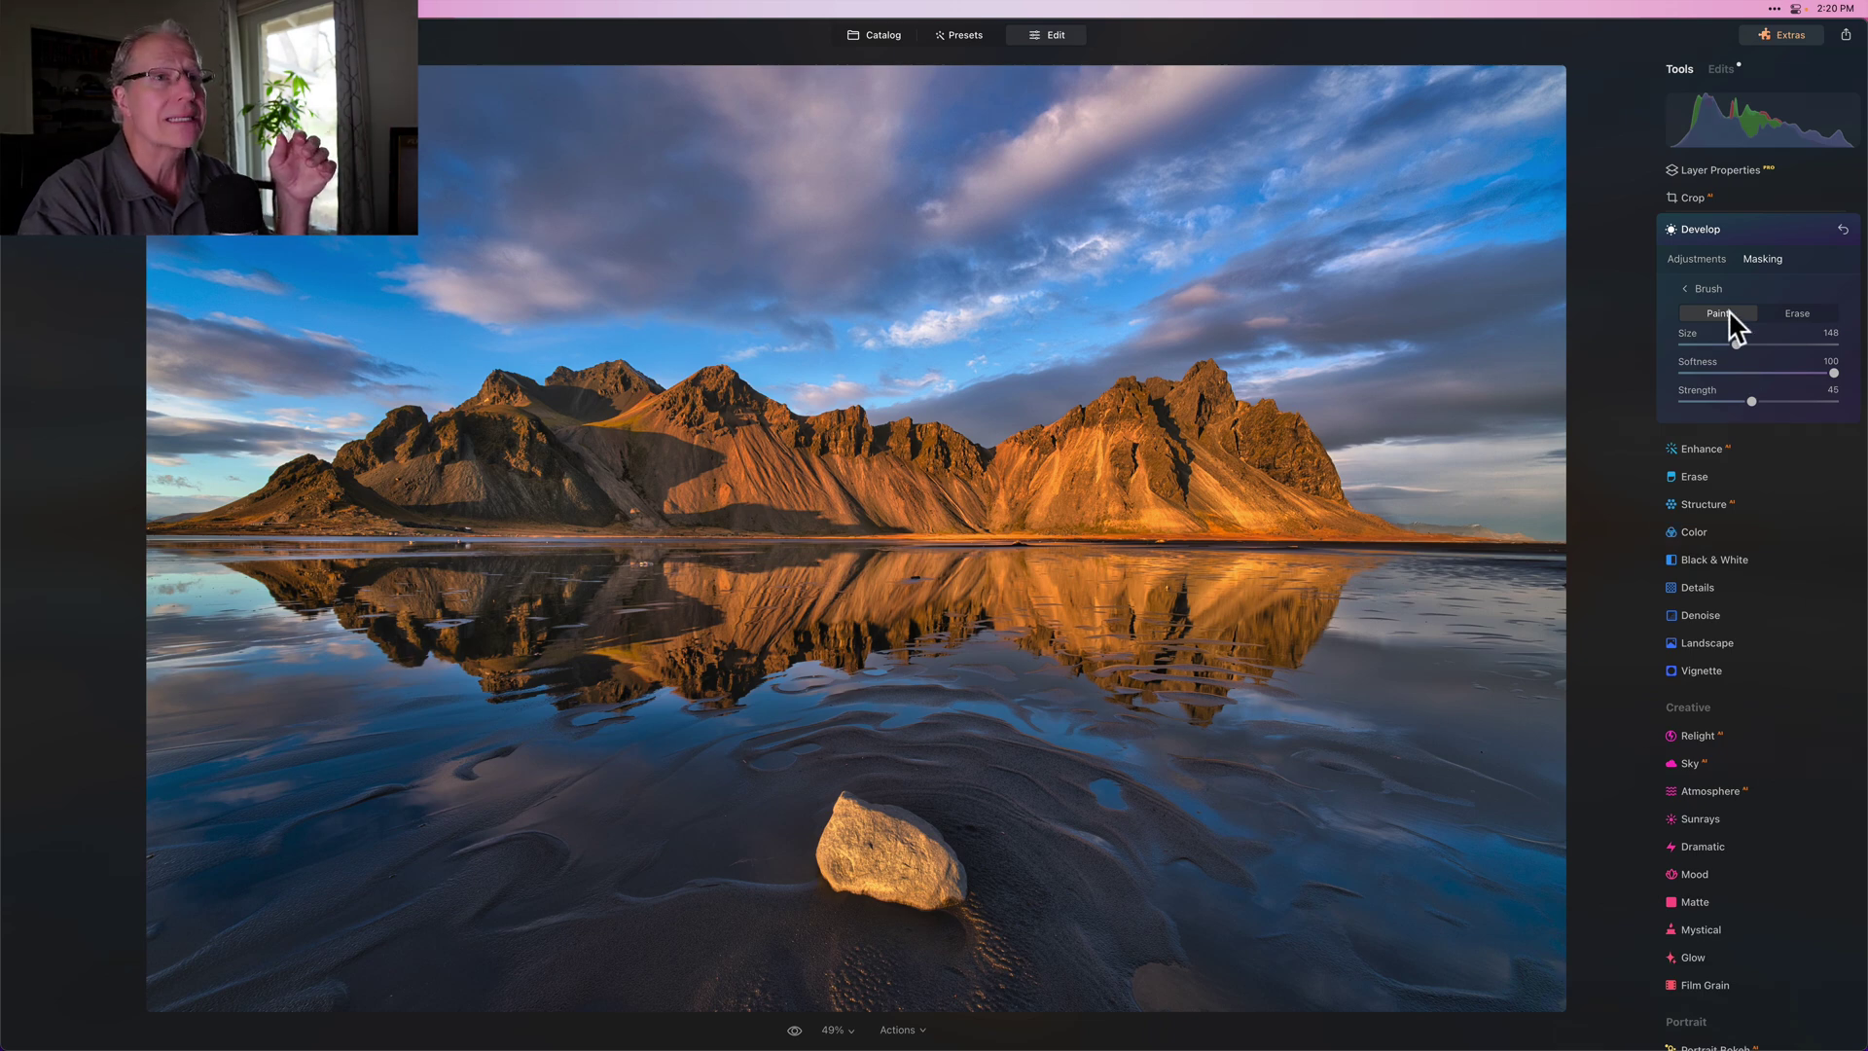
pyautogui.click(1712, 256)
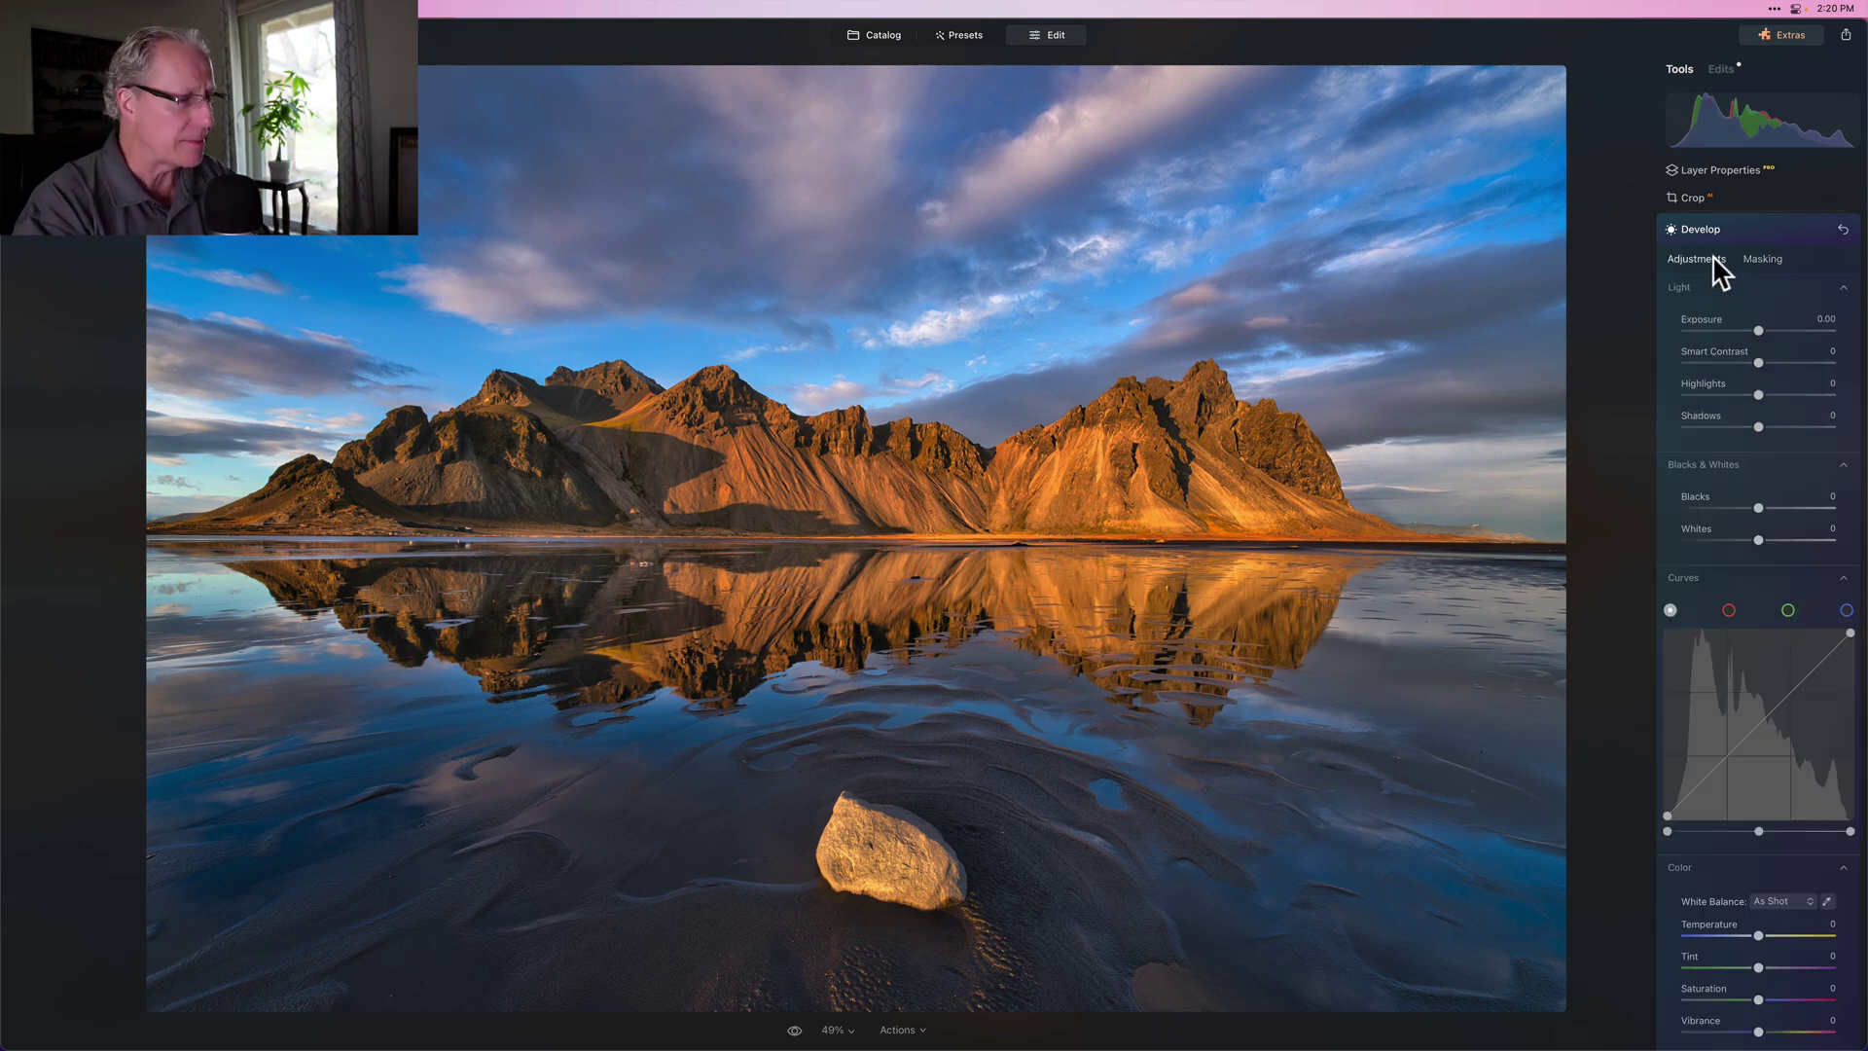
pyautogui.moveTo(1757, 330); pyautogui.dragTo(1746, 325)
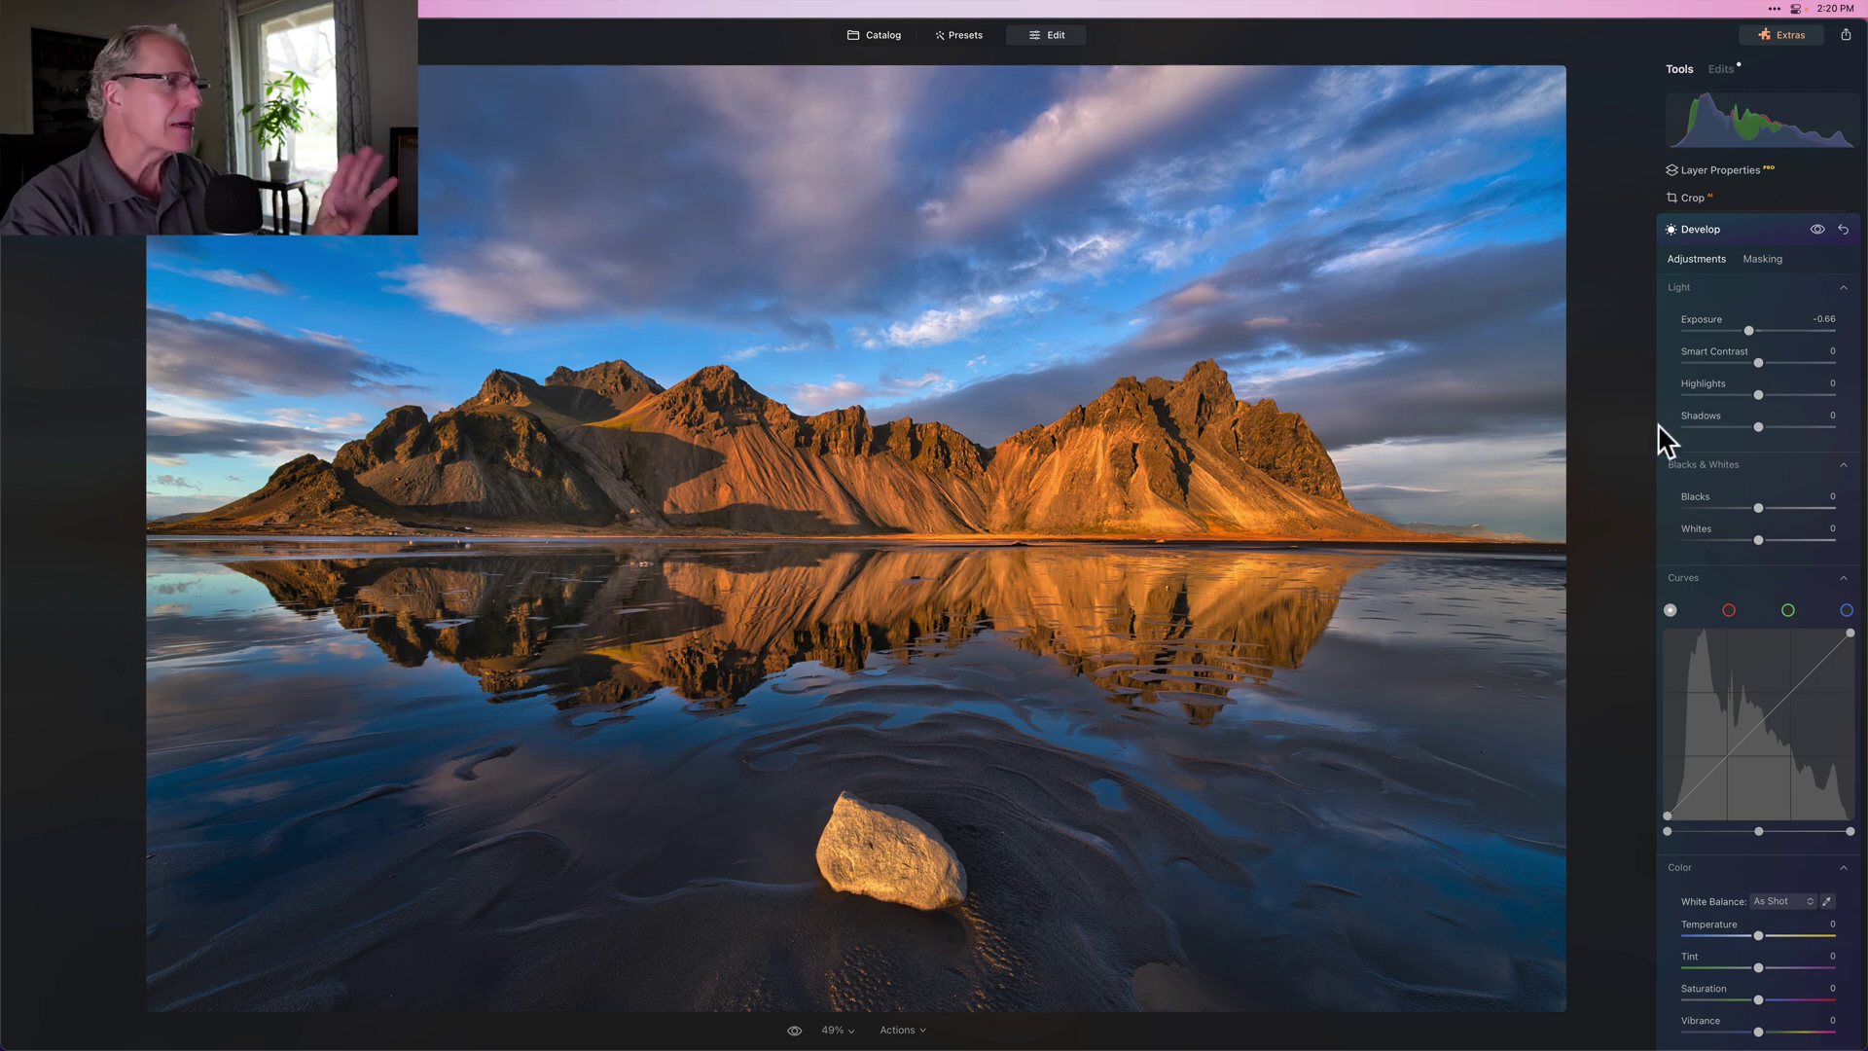
pyautogui.click(1814, 228)
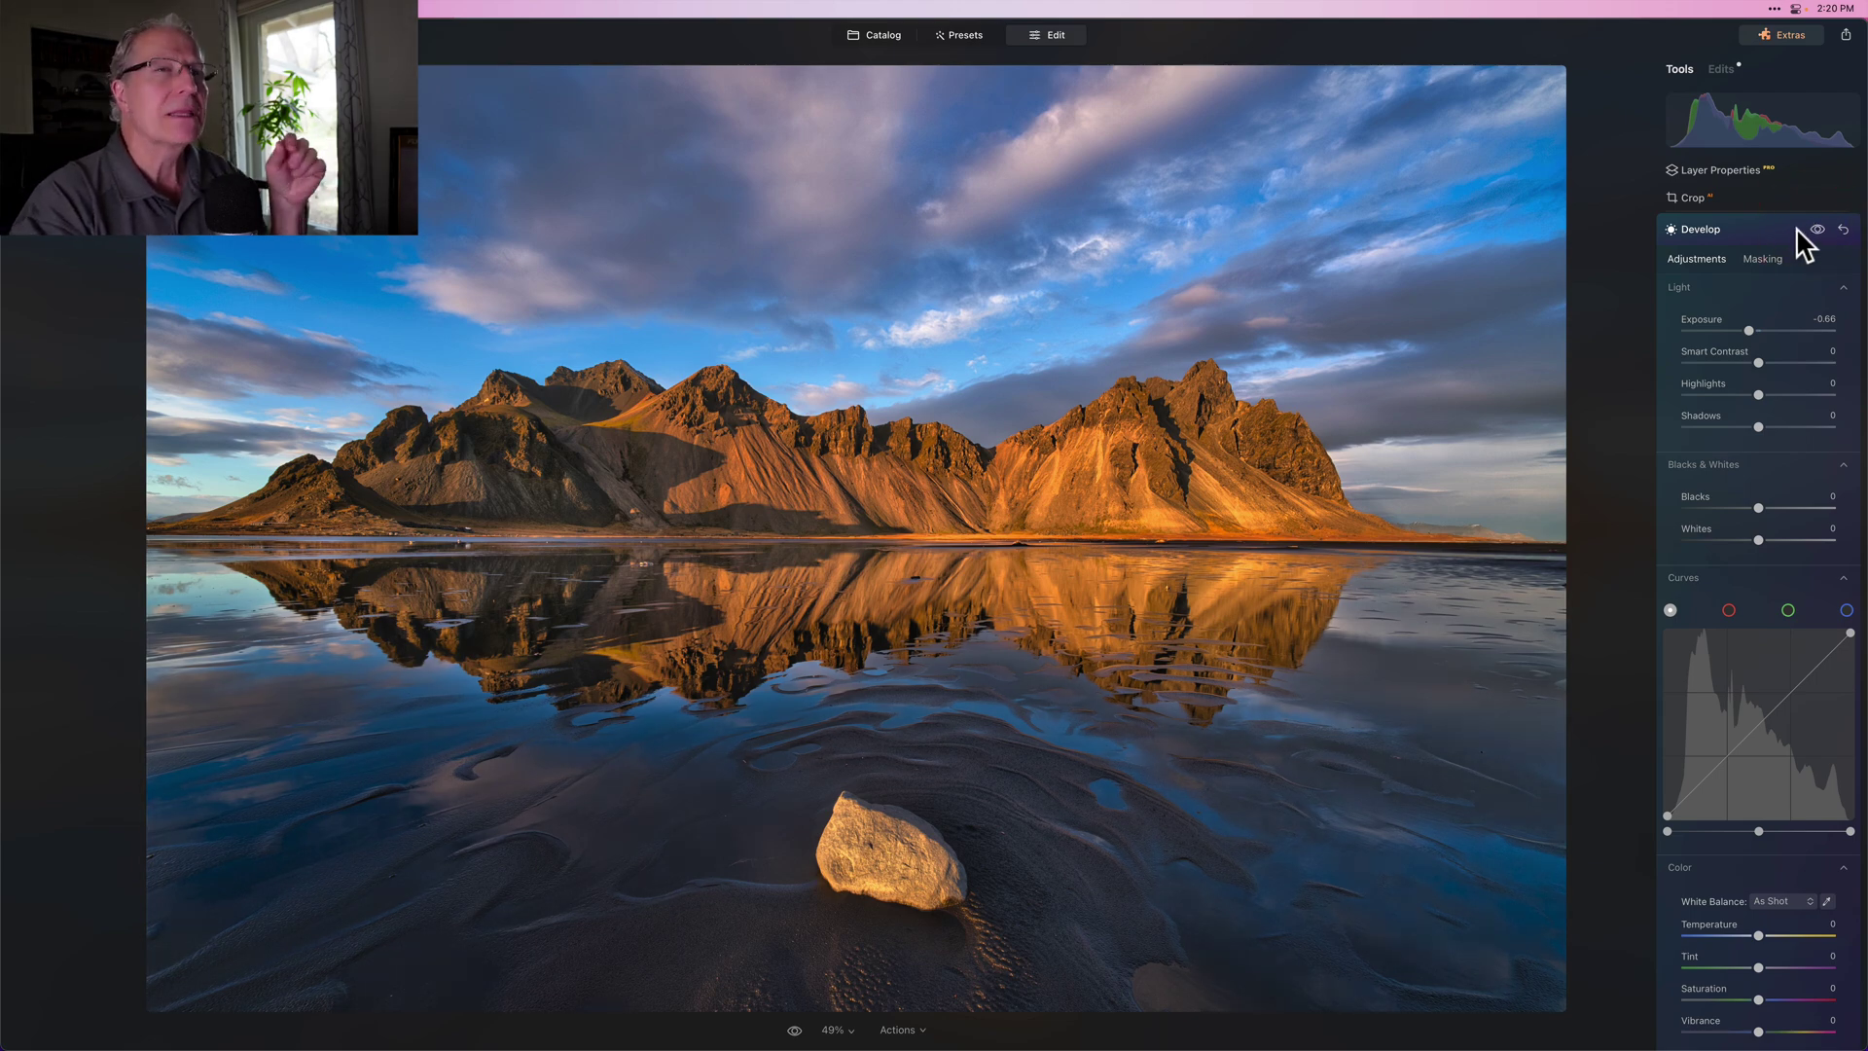
pyautogui.scroll(2, 1765, 300)
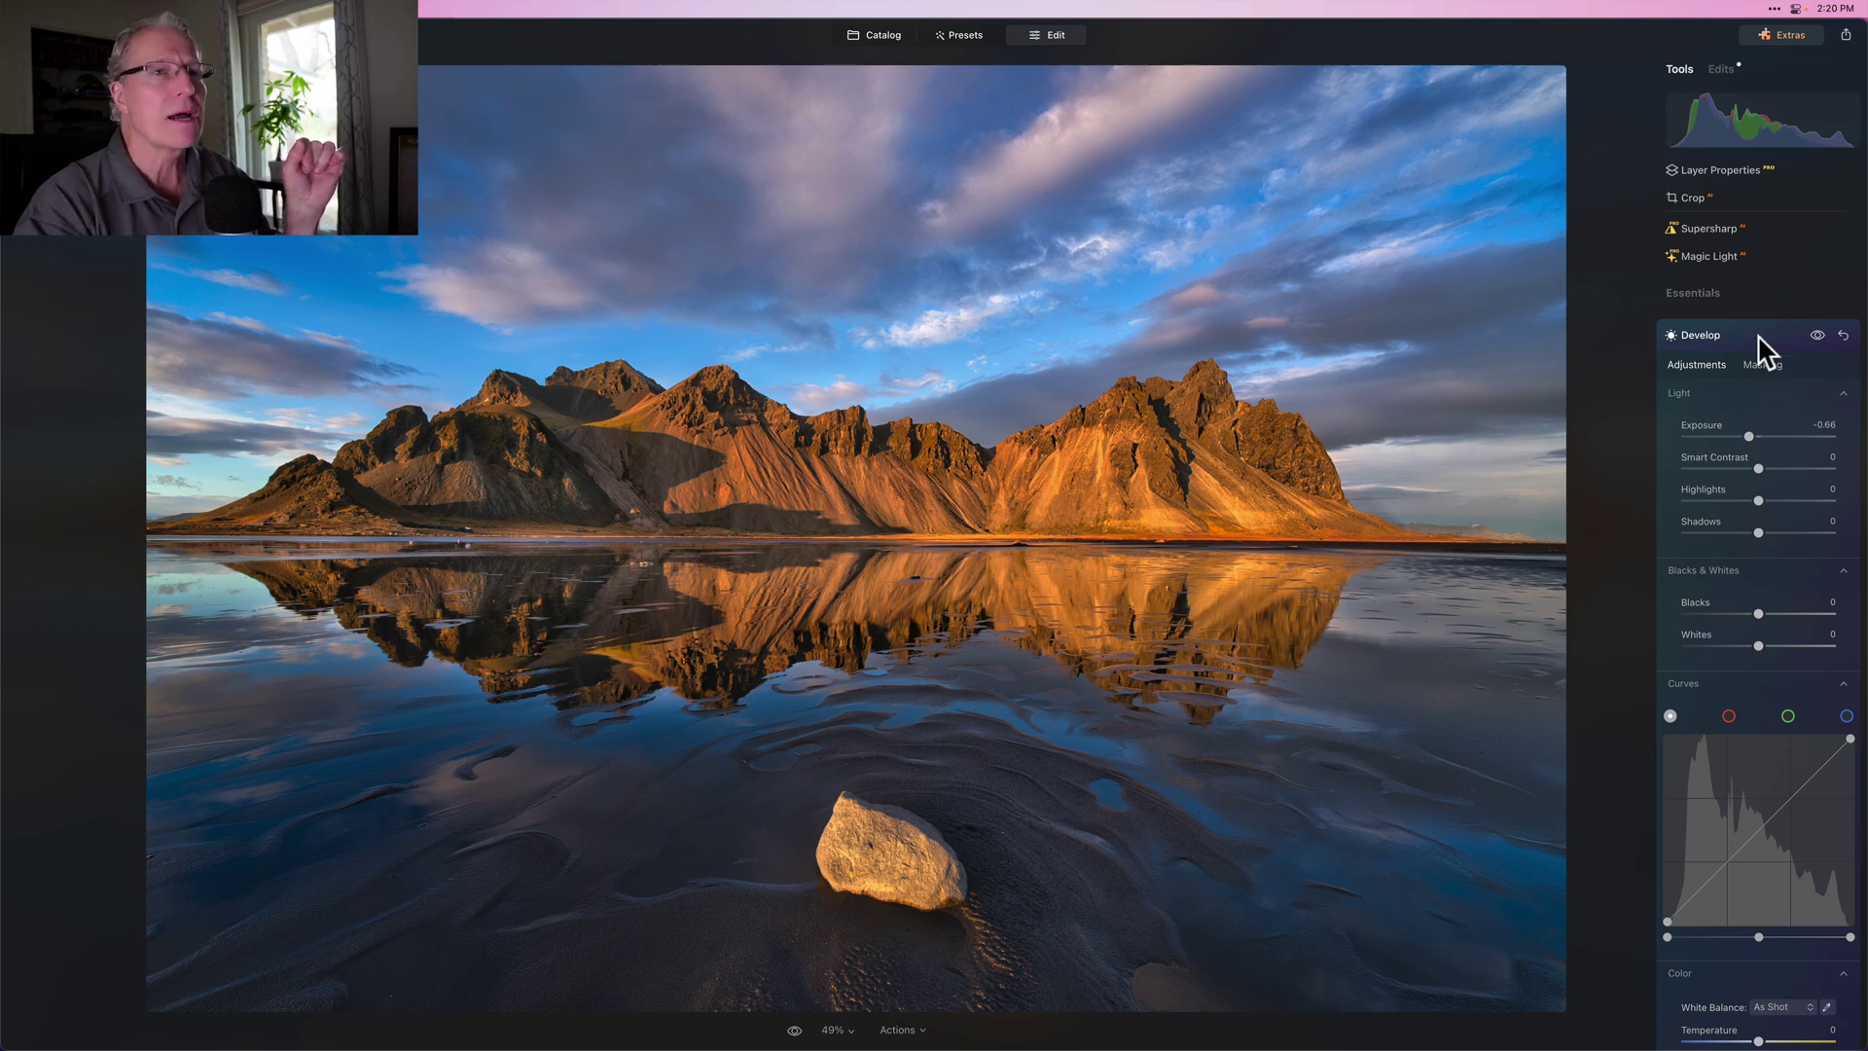
pyautogui.click(1756, 335)
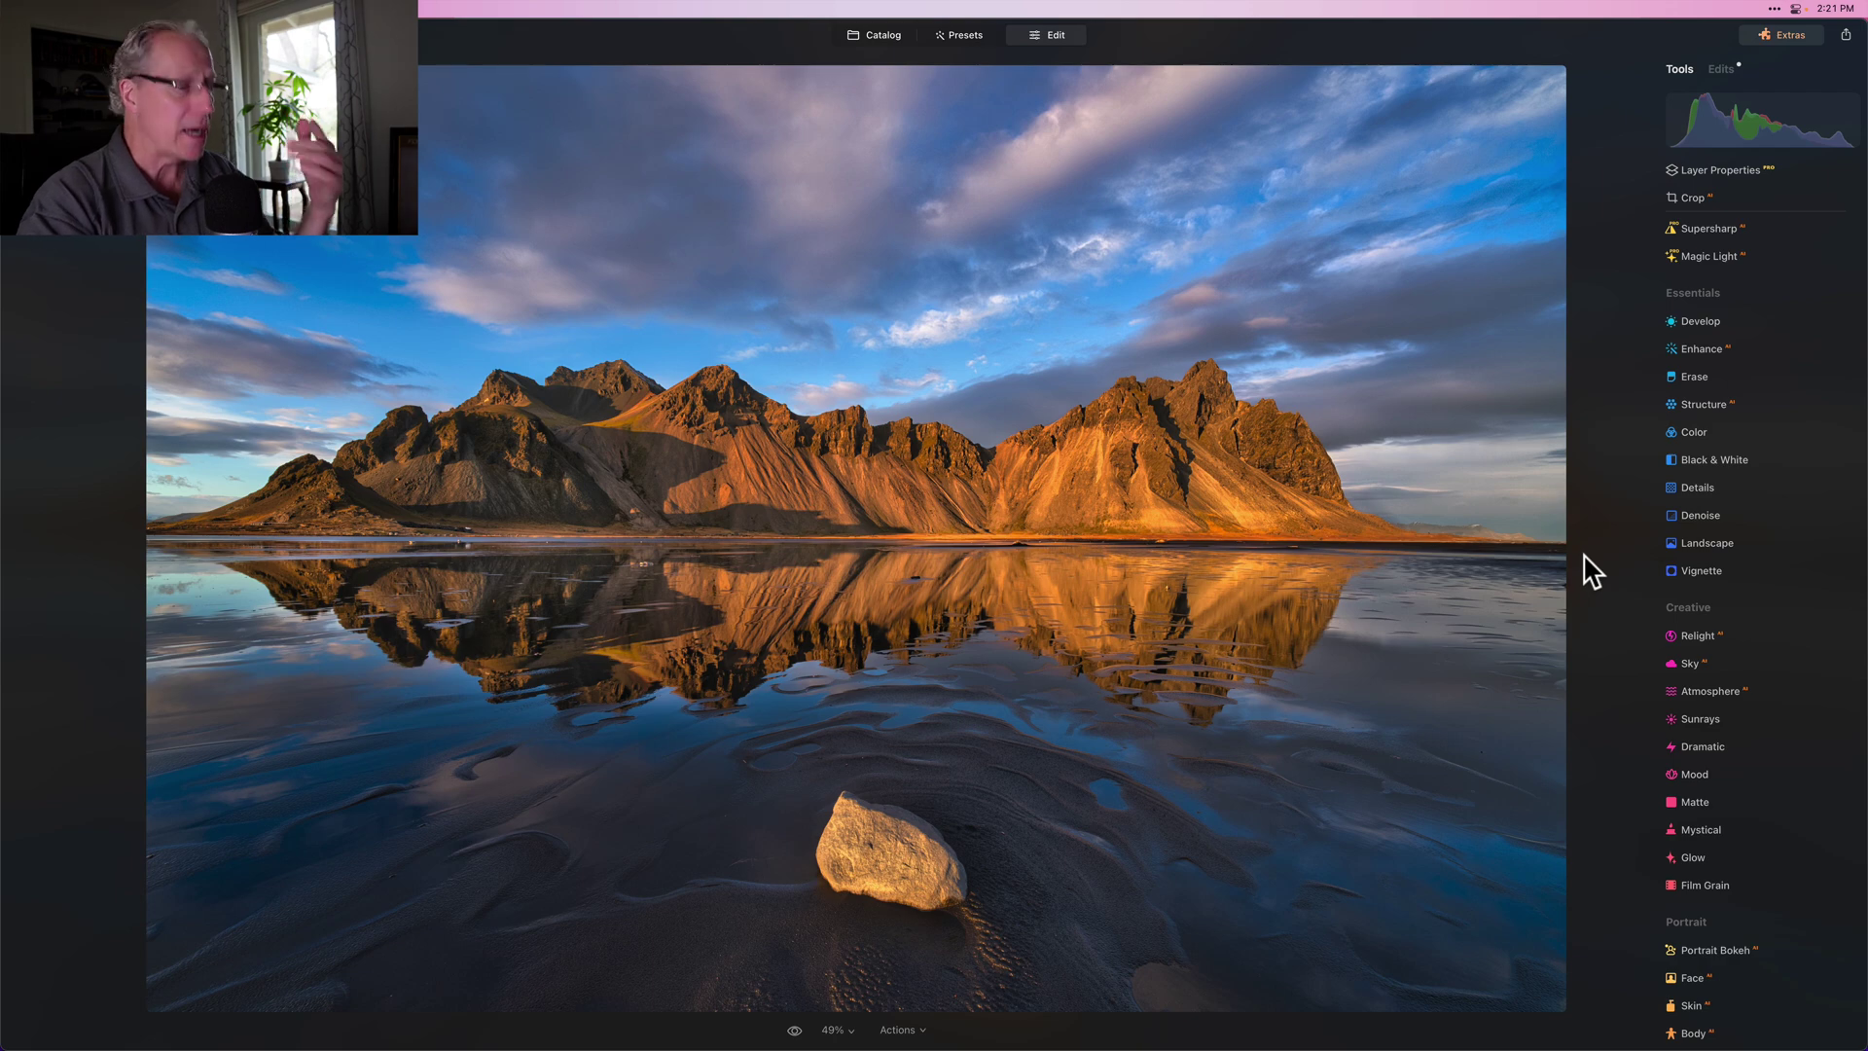
# Start a Color adjustment and set the HSL Hue of Orange to -6 and Yellow to -58.
pyautogui.click(1701, 431)
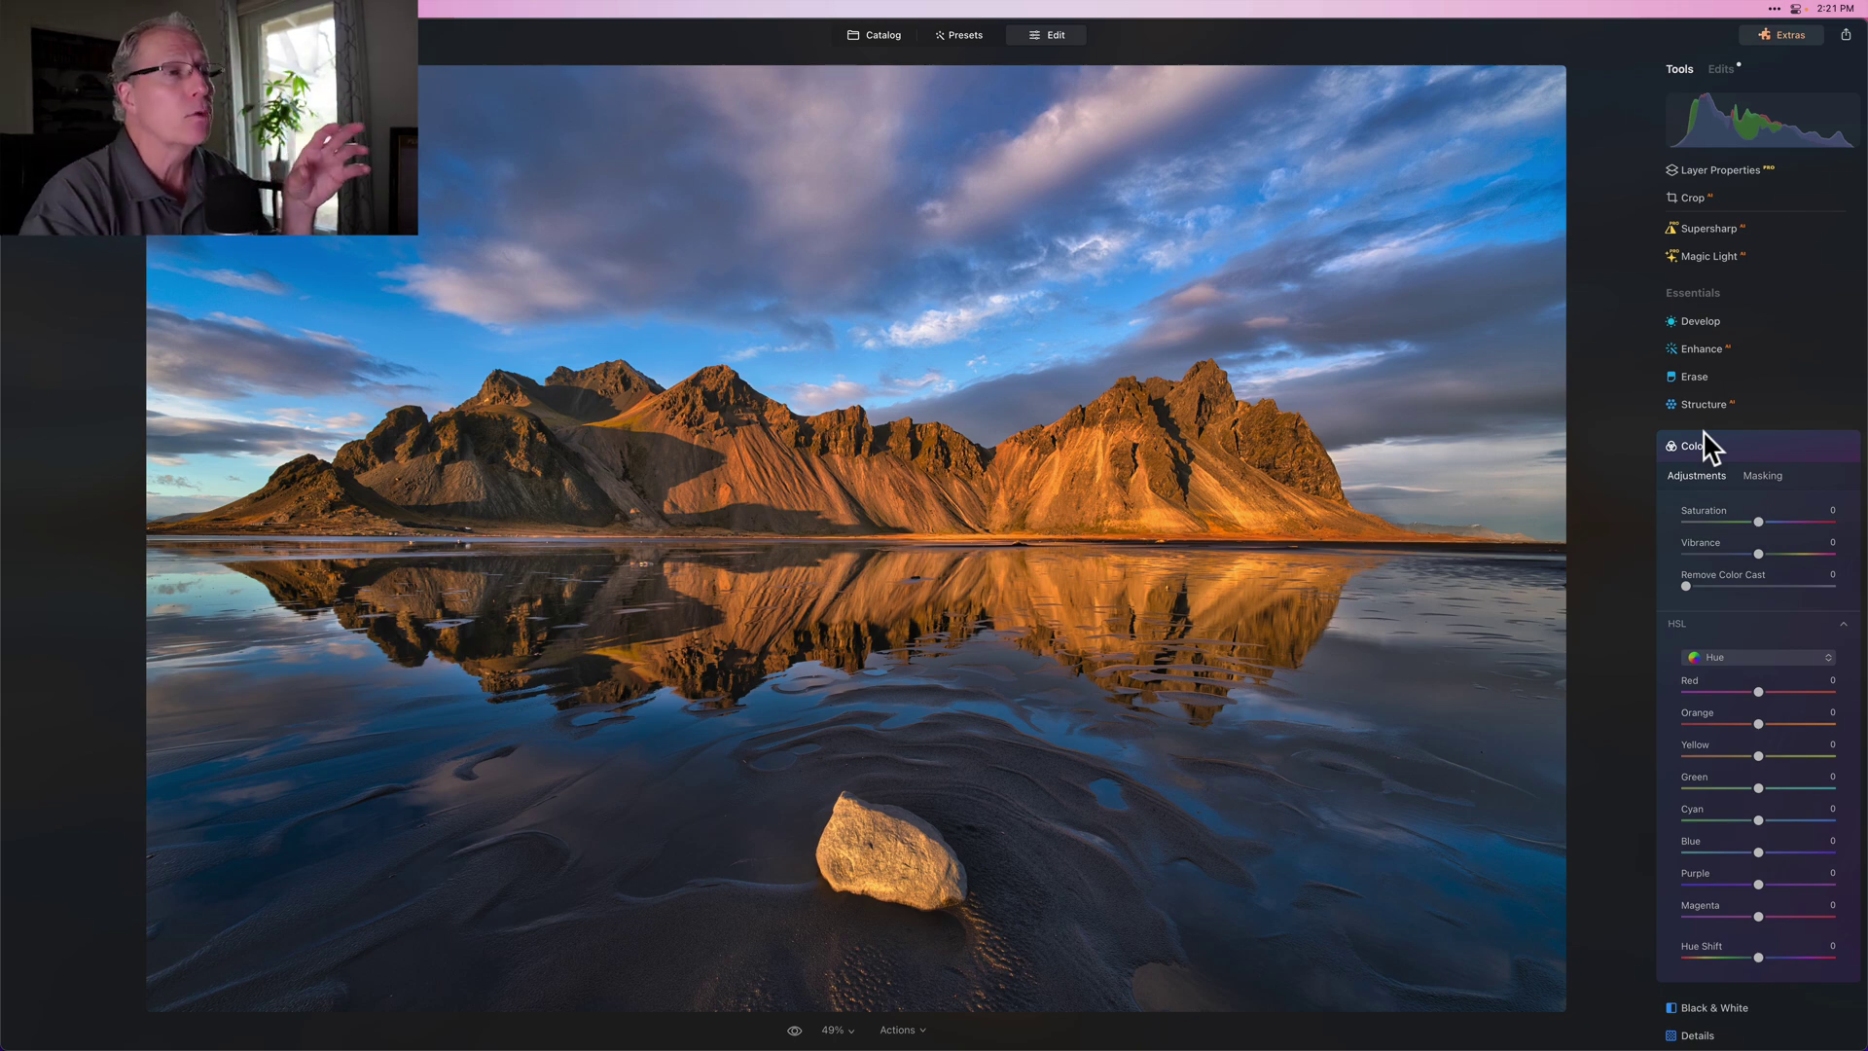
pyautogui.scroll(-2, 1700, 685)
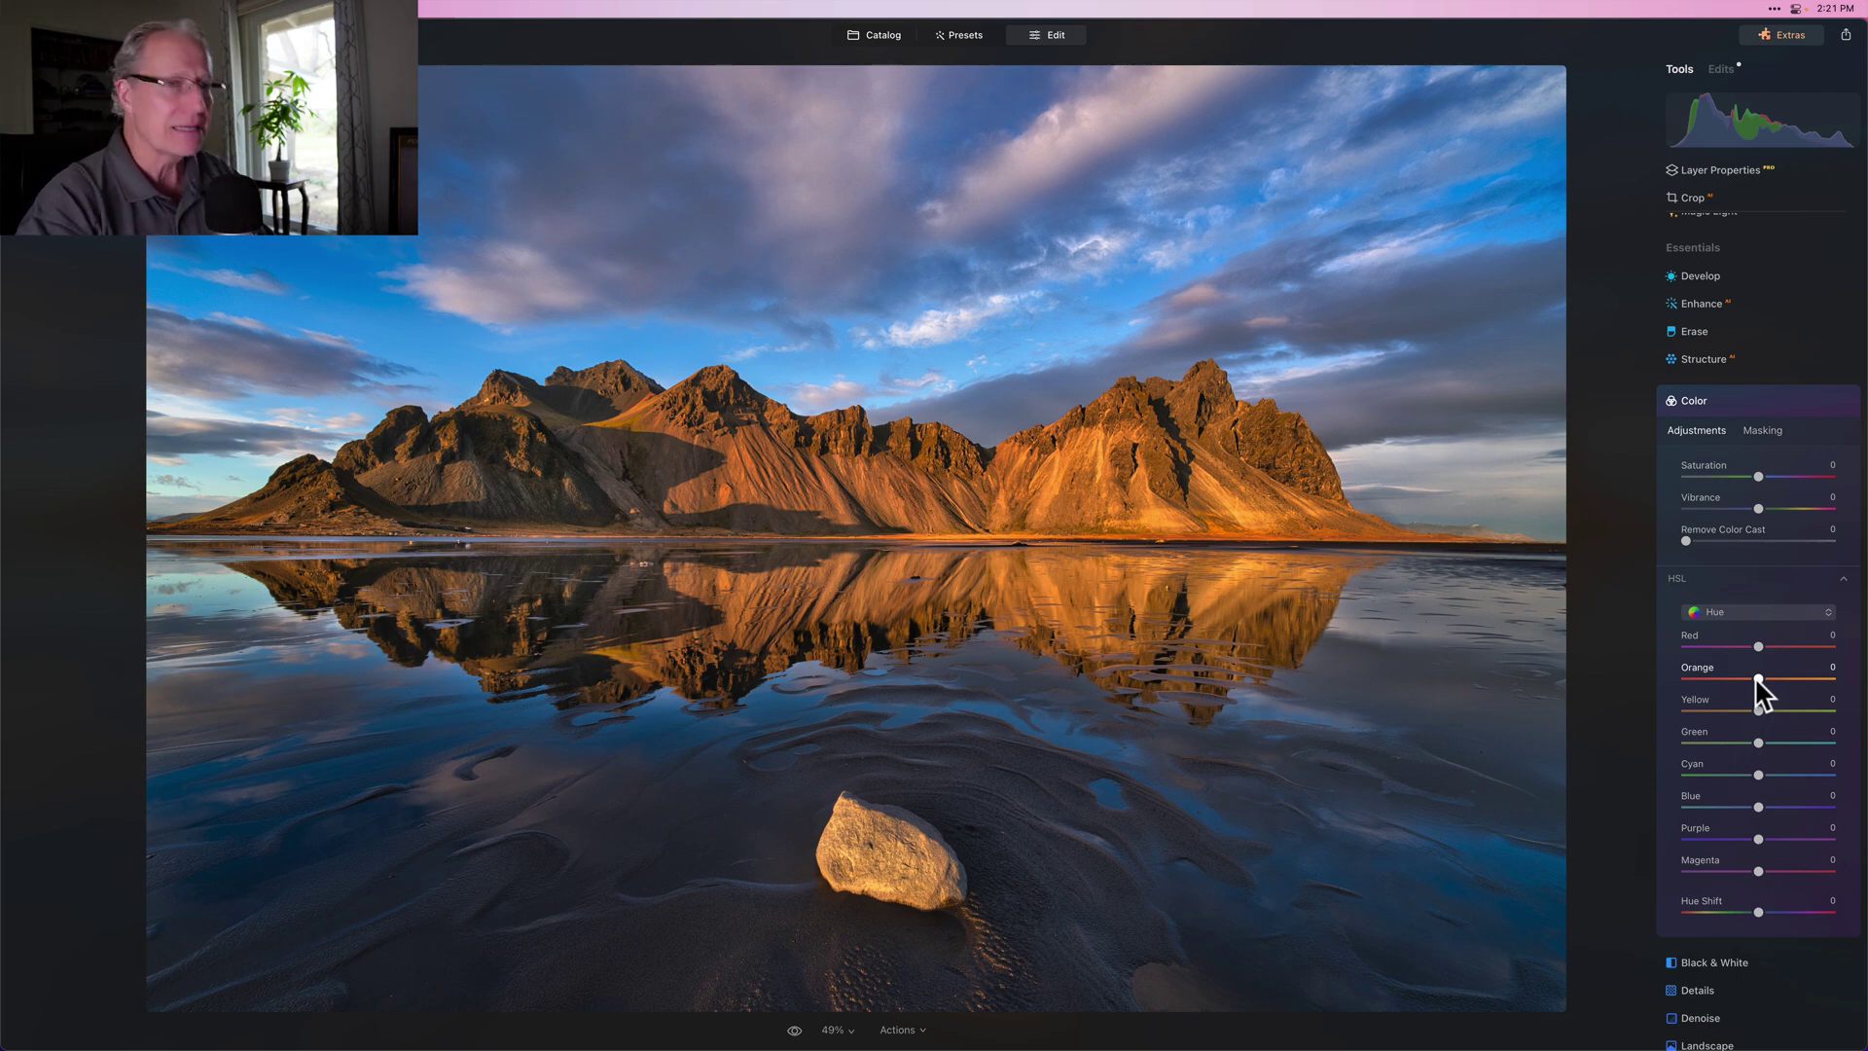
pyautogui.moveTo(1755, 678); pyautogui.dragTo(1752, 681)
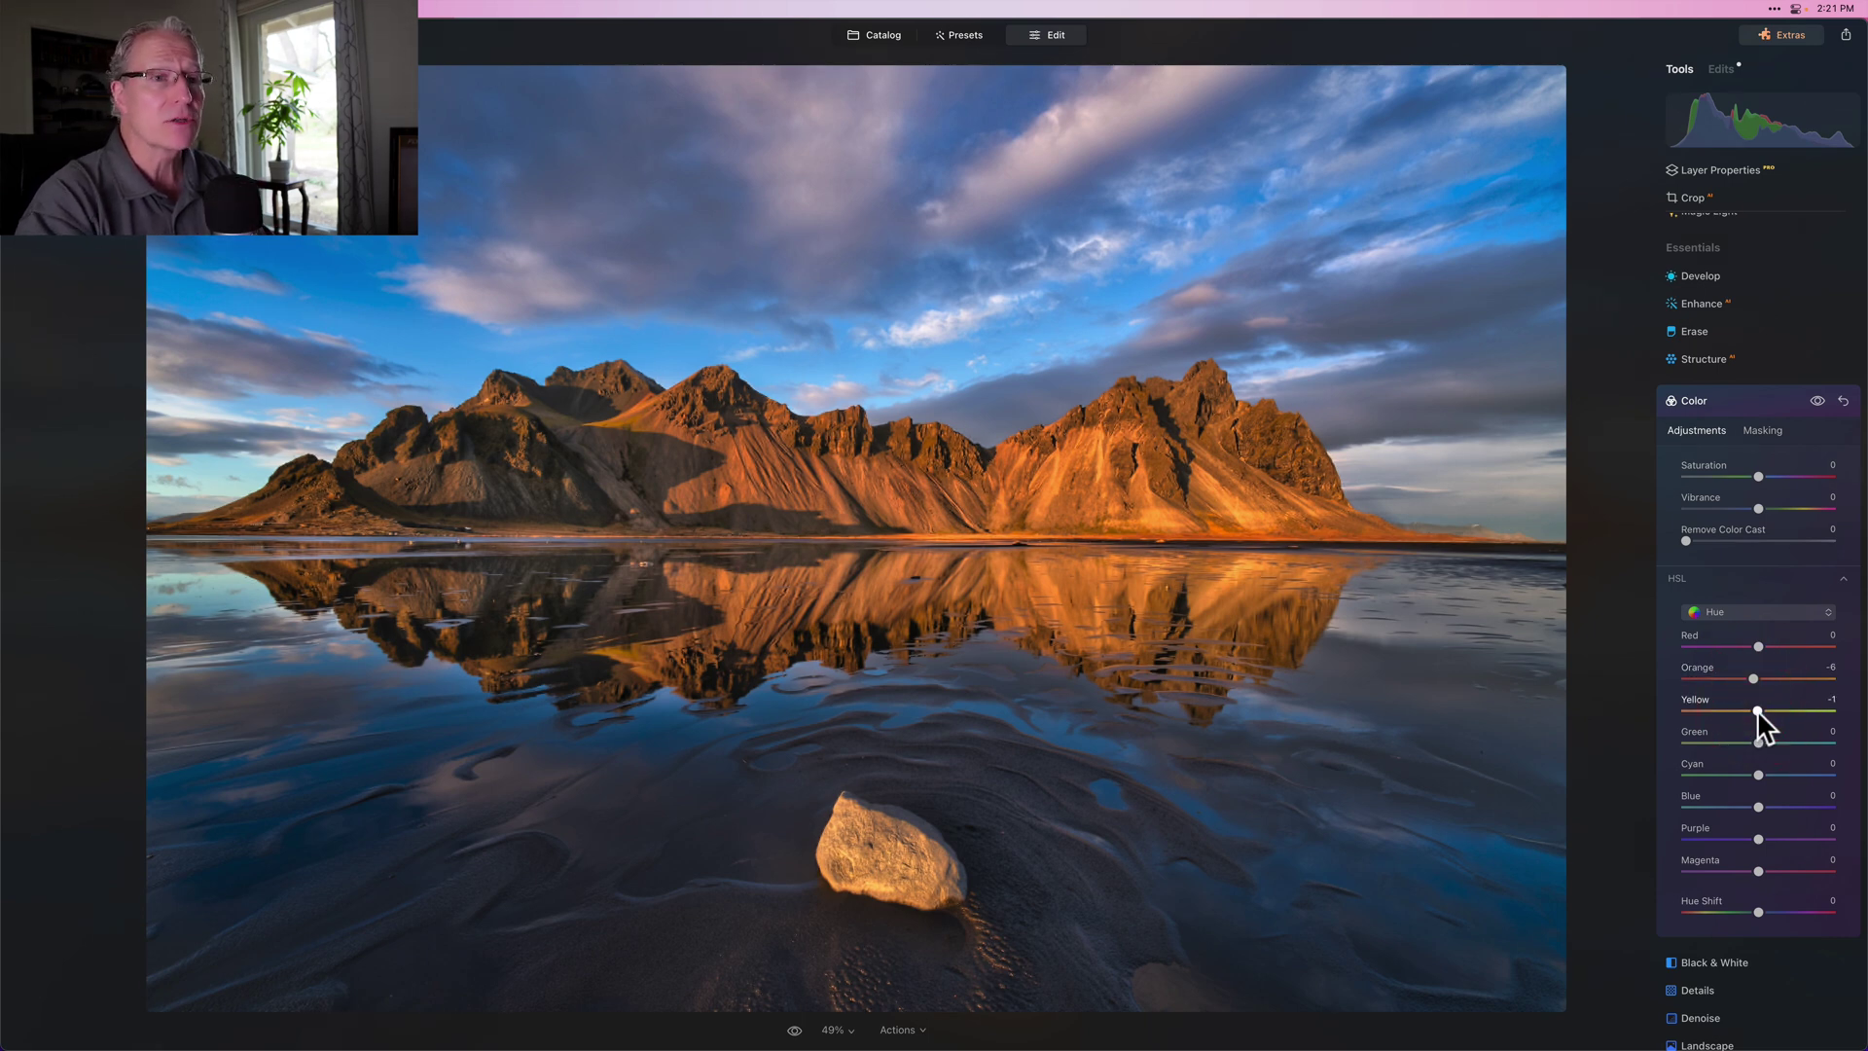
pyautogui.moveTo(1757, 711)
pyautogui.mouseDown()
pyautogui.moveTo(1701, 714)
pyautogui.moveTo(1722, 720)
pyautogui.mouseUp()
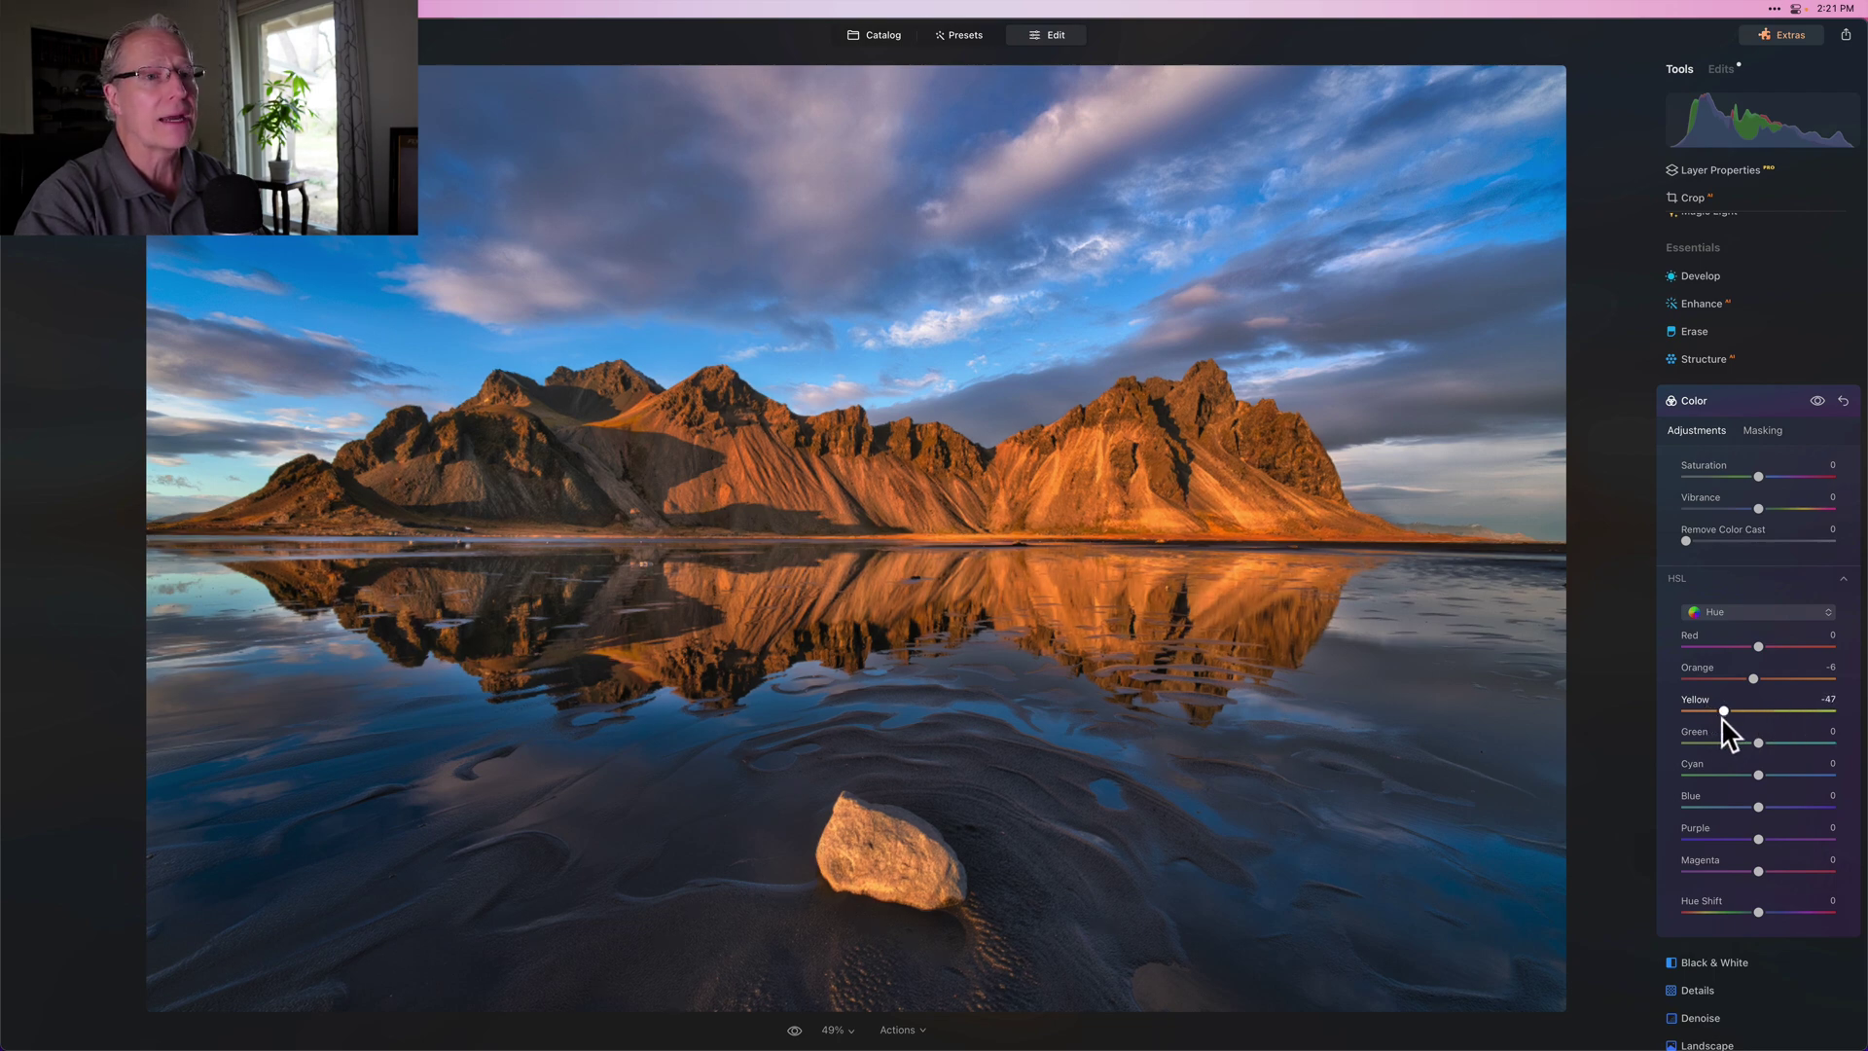
pyautogui.click(1722, 718)
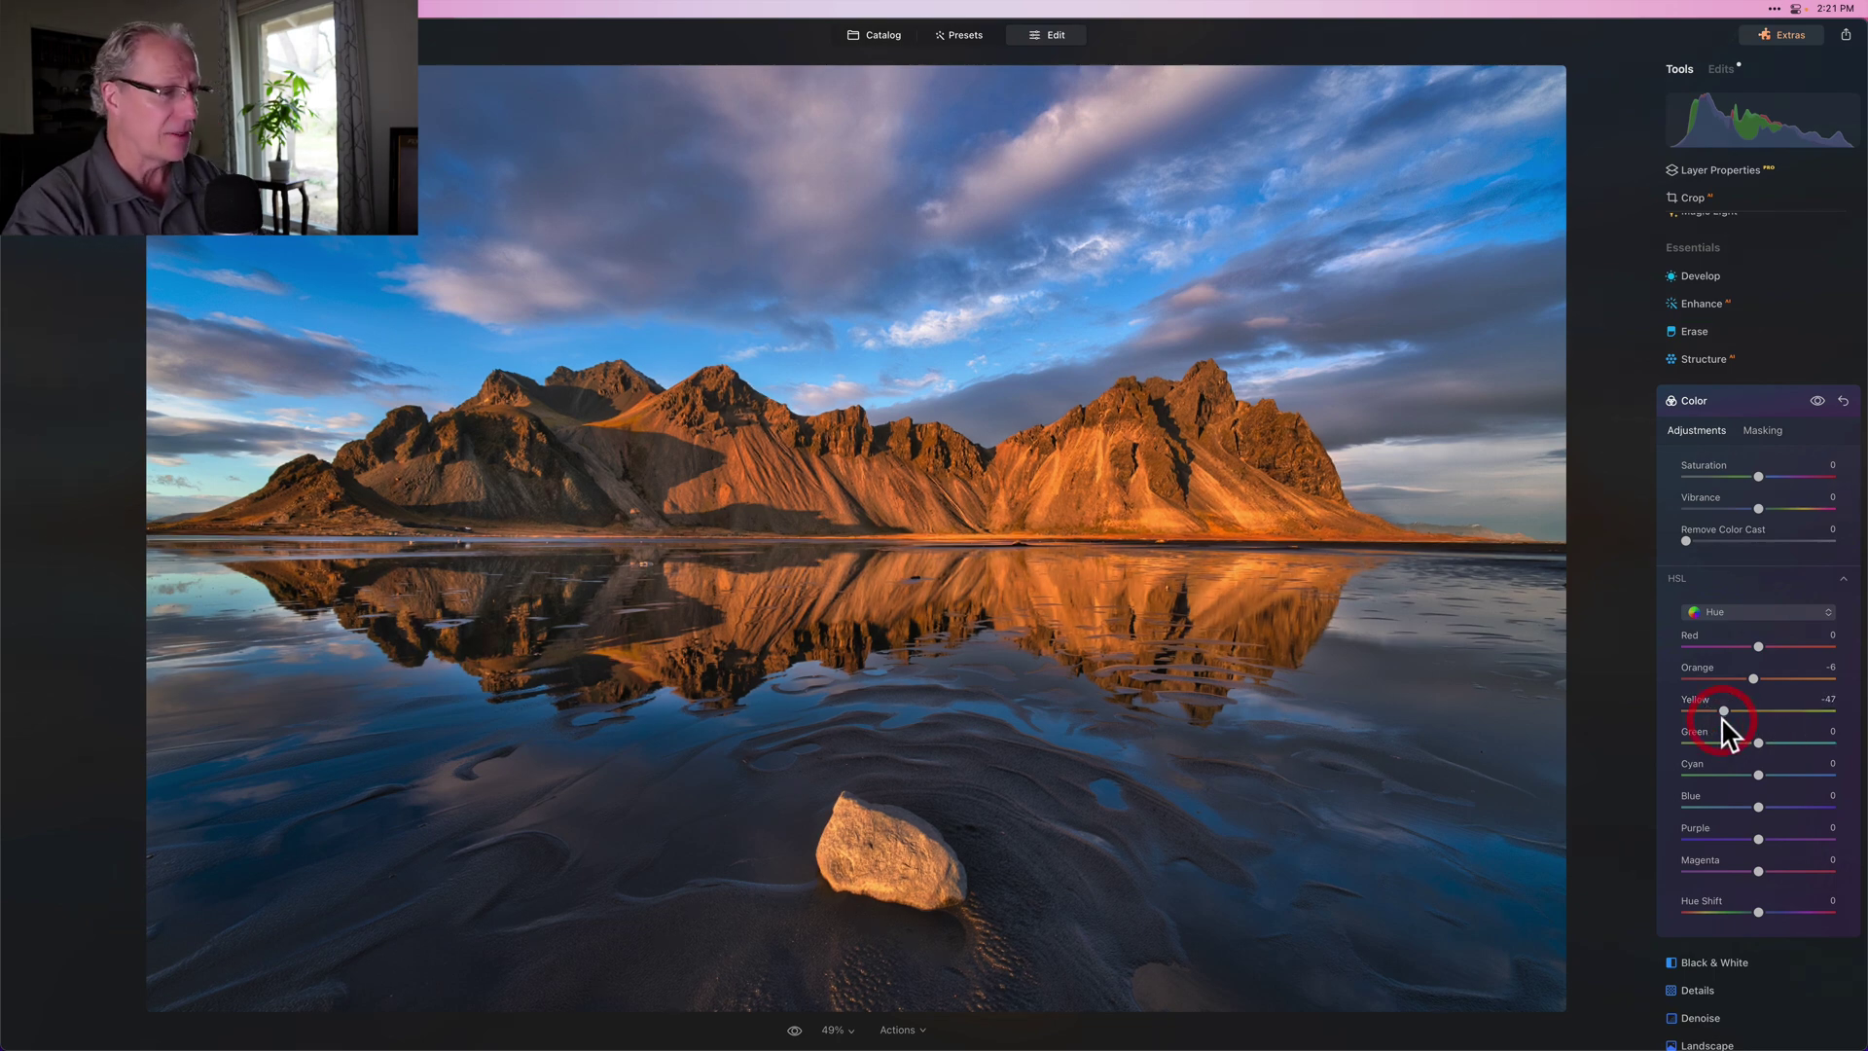
pyautogui.click(1815, 400)
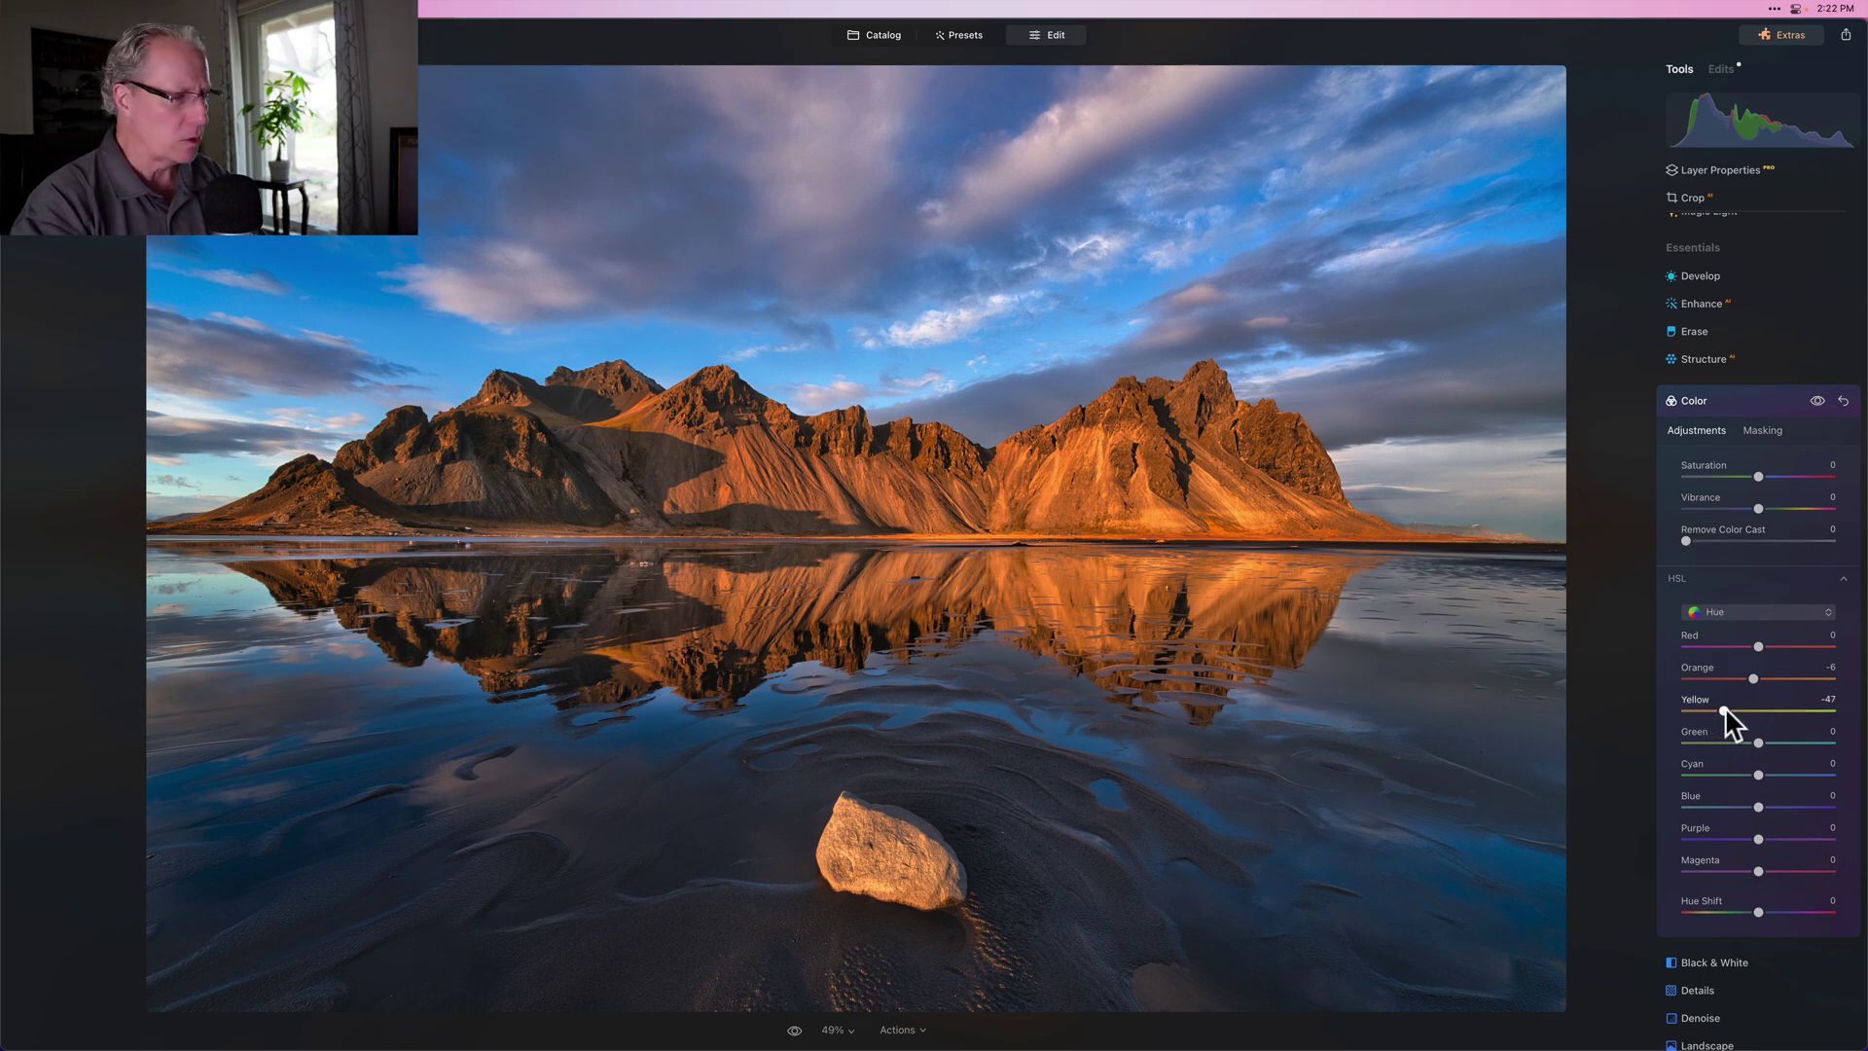
pyautogui.moveTo(1723, 709); pyautogui.dragTo(1719, 709)
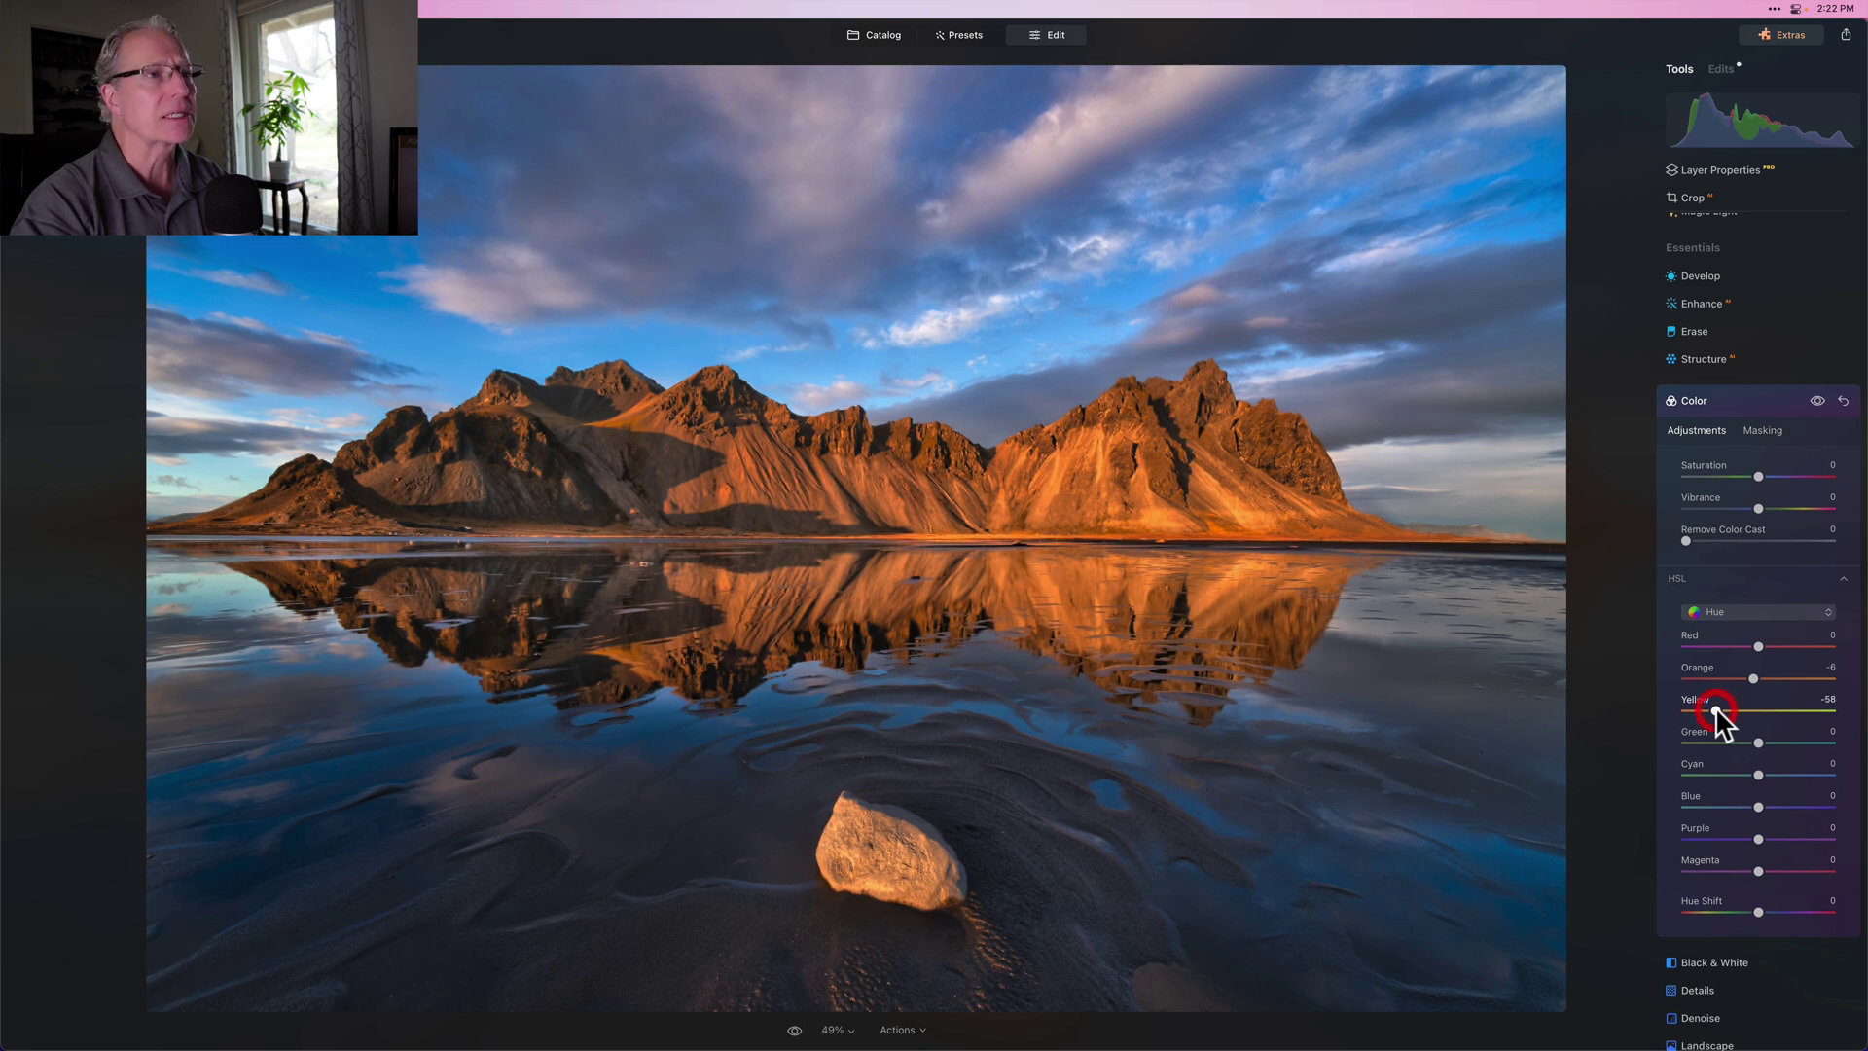
# Set the HSL Saturation of Orange to -5 and Yellow to -3, compare the effect and finish the Color adjustment.
pyautogui.click(1745, 607)
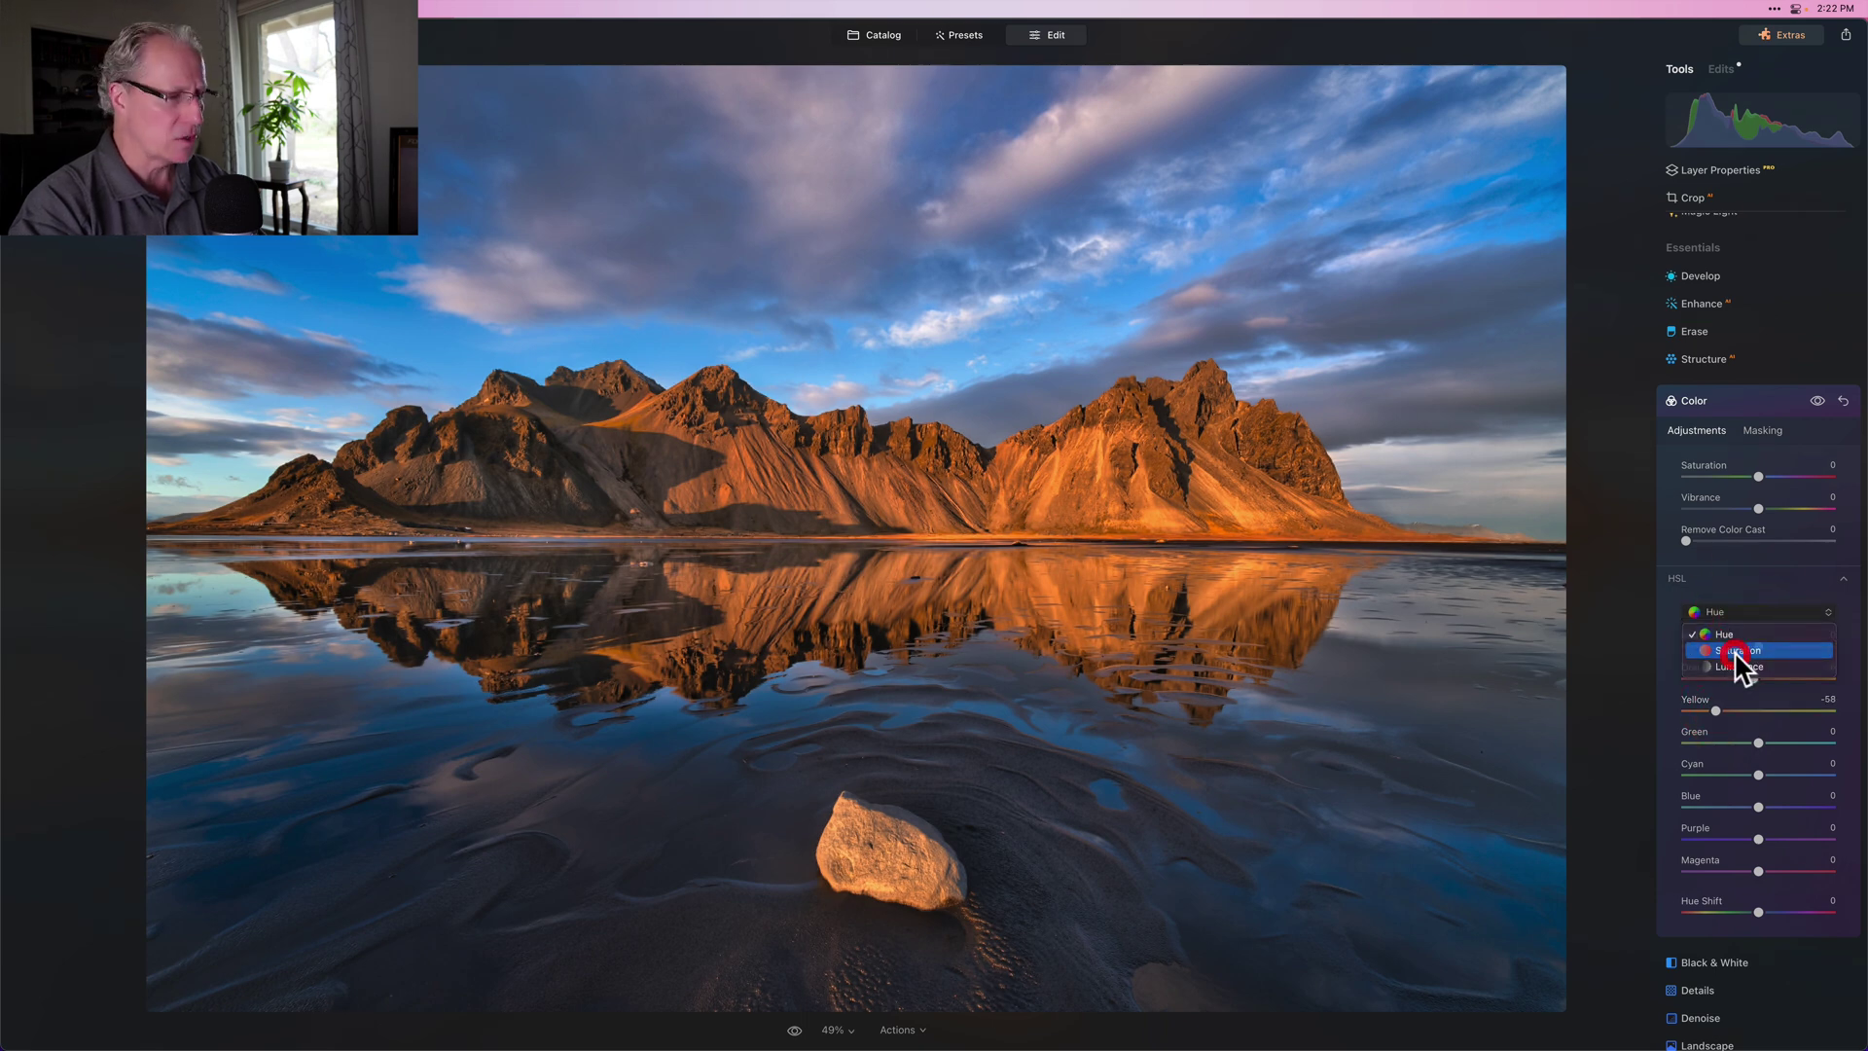
pyautogui.click(1734, 651)
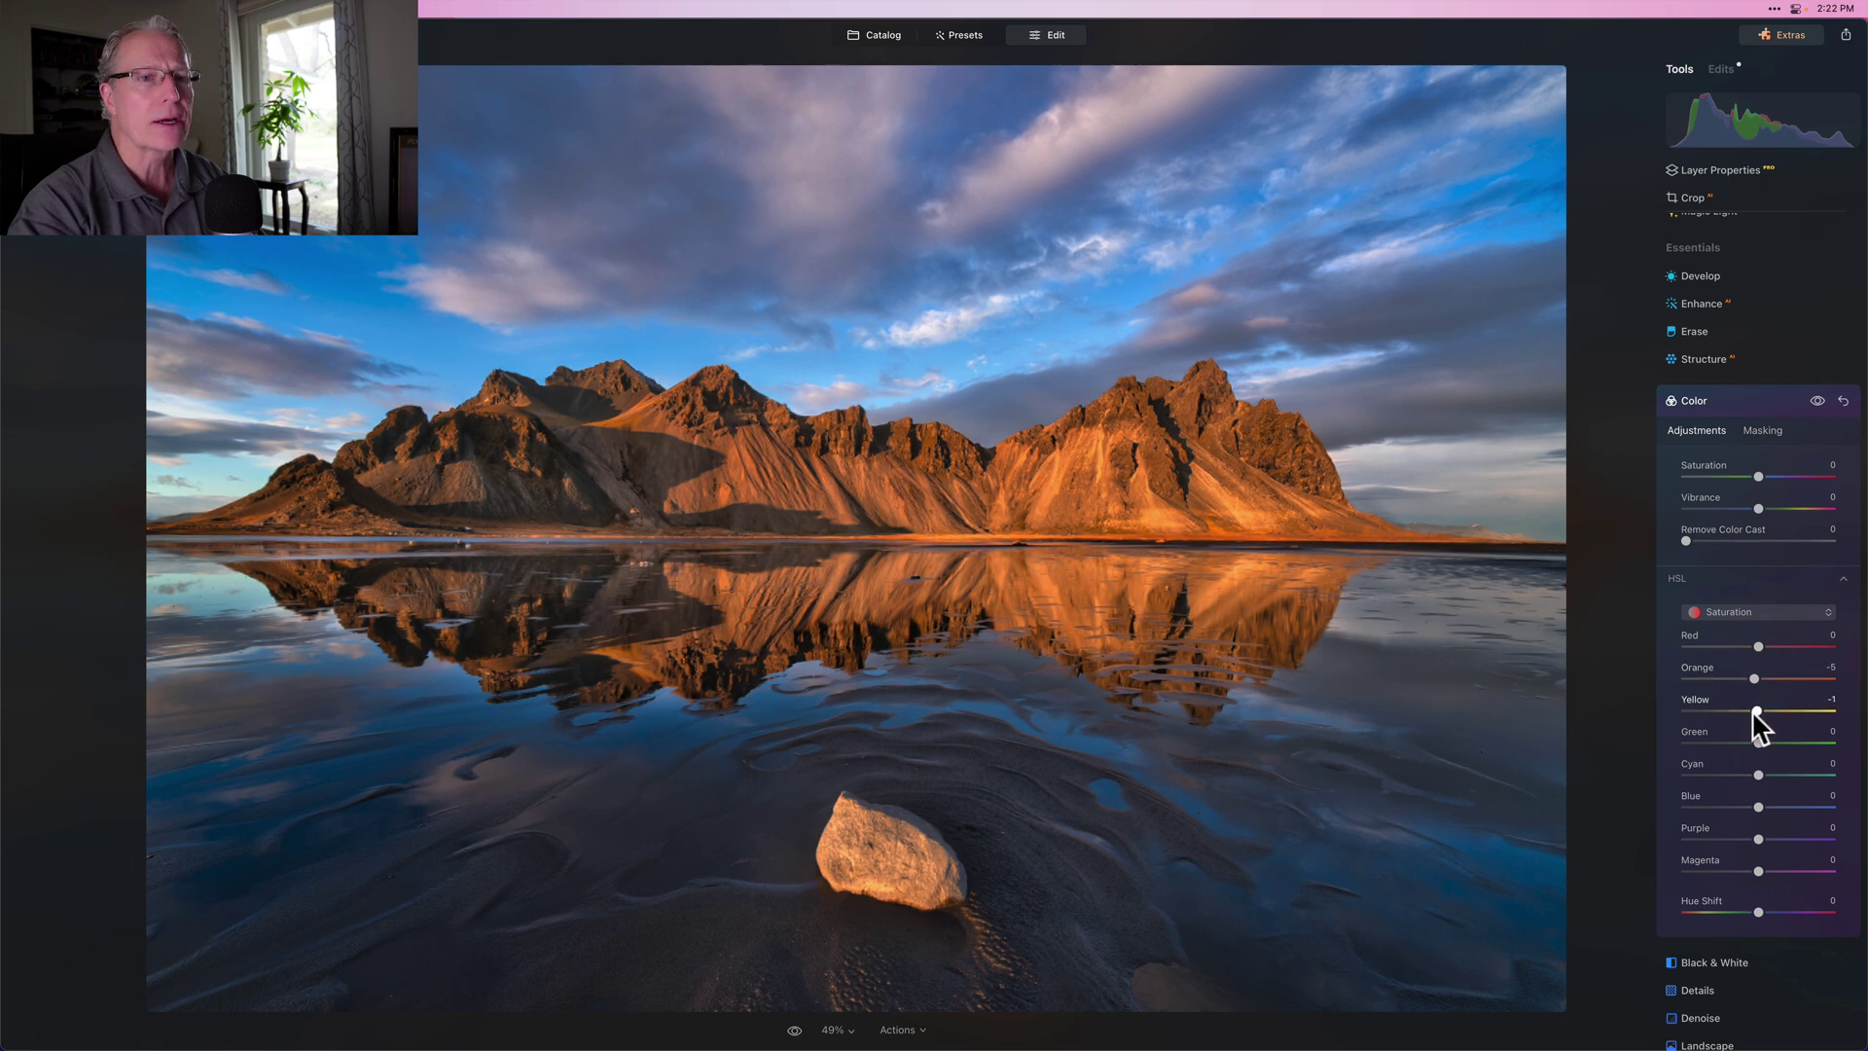
pyautogui.moveTo(1757, 707); pyautogui.dragTo(1755, 711)
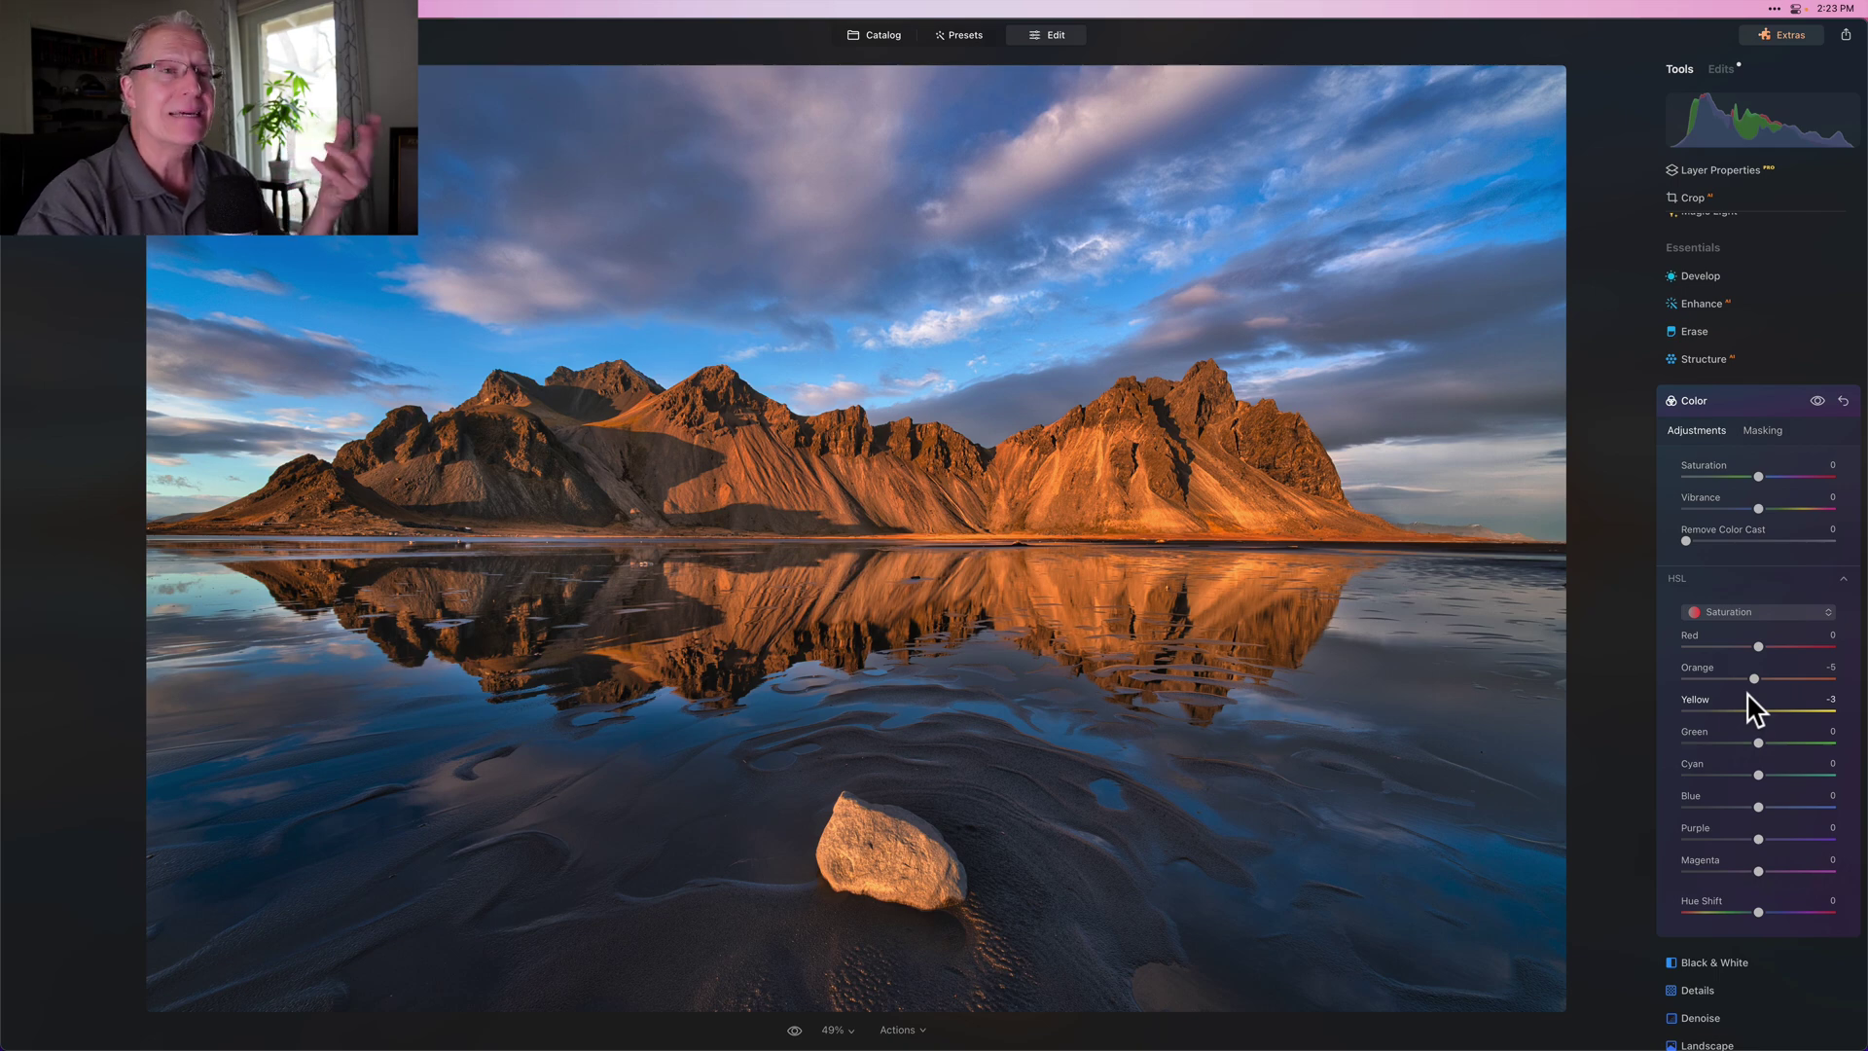
pyautogui.click(1815, 399)
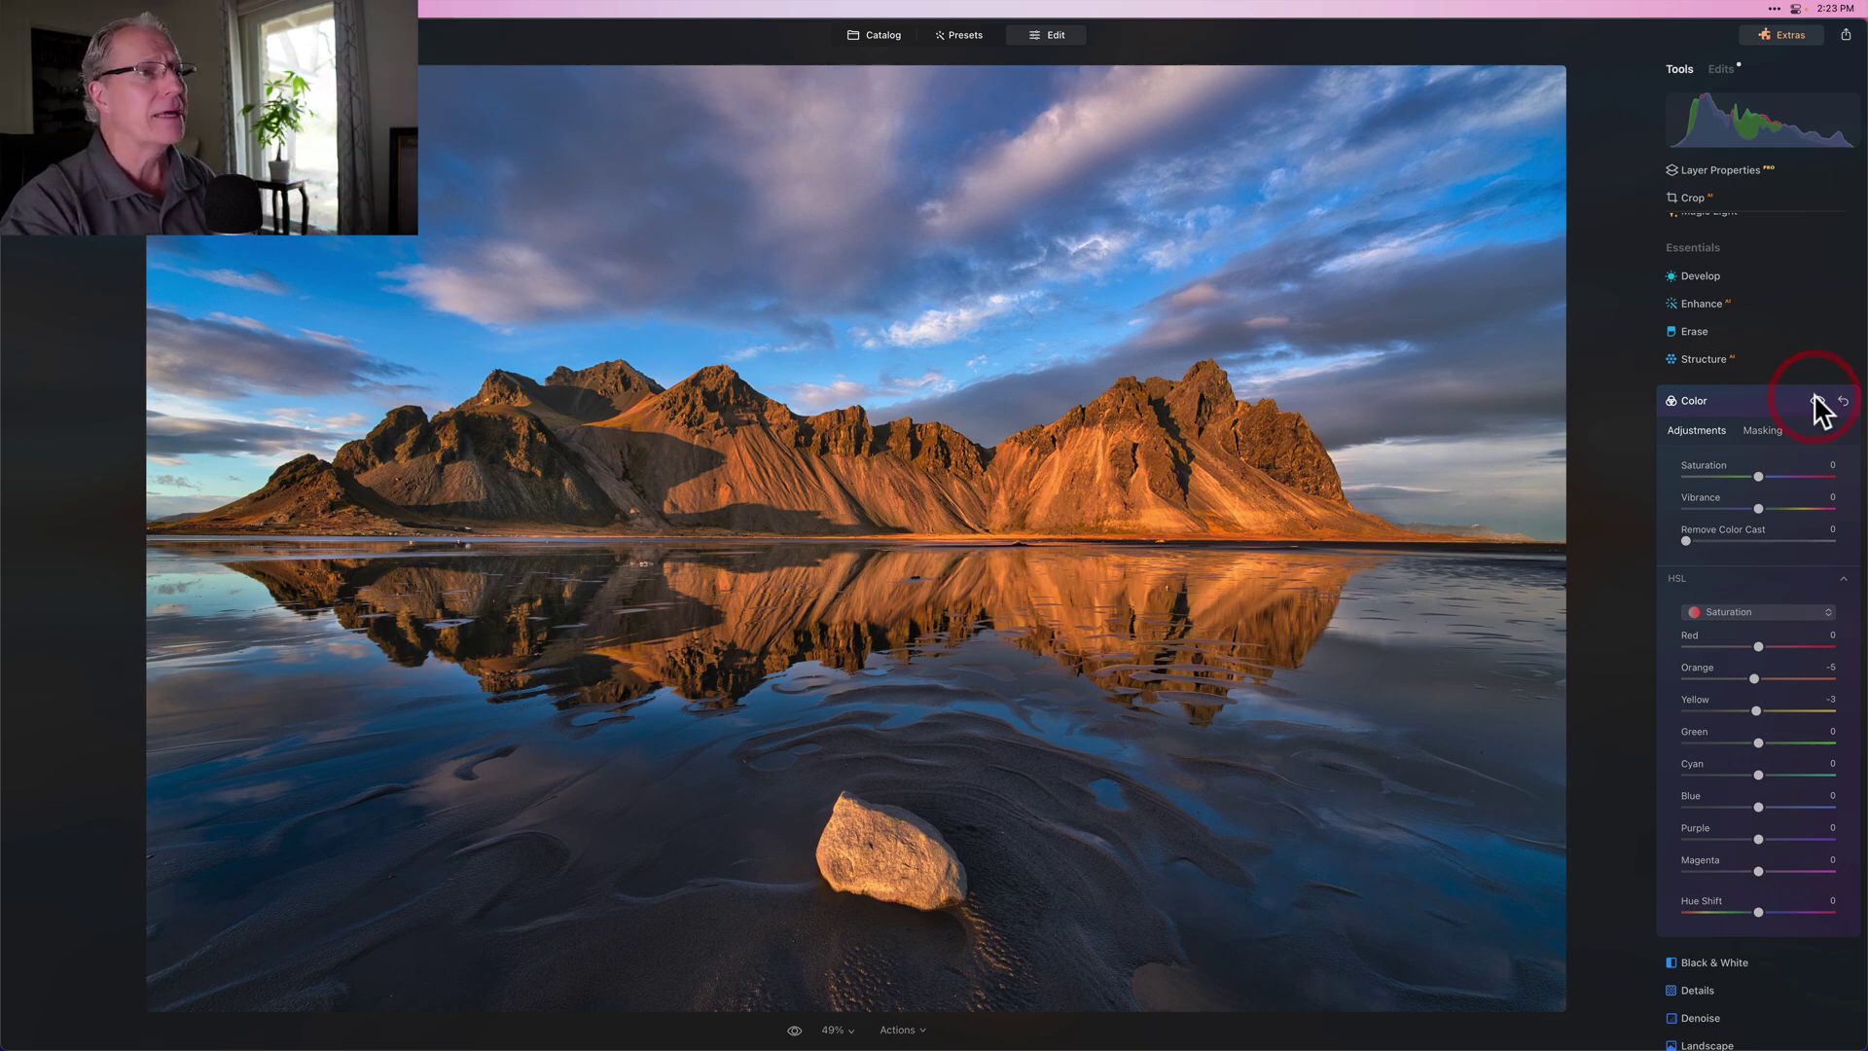
pyautogui.click(1765, 399)
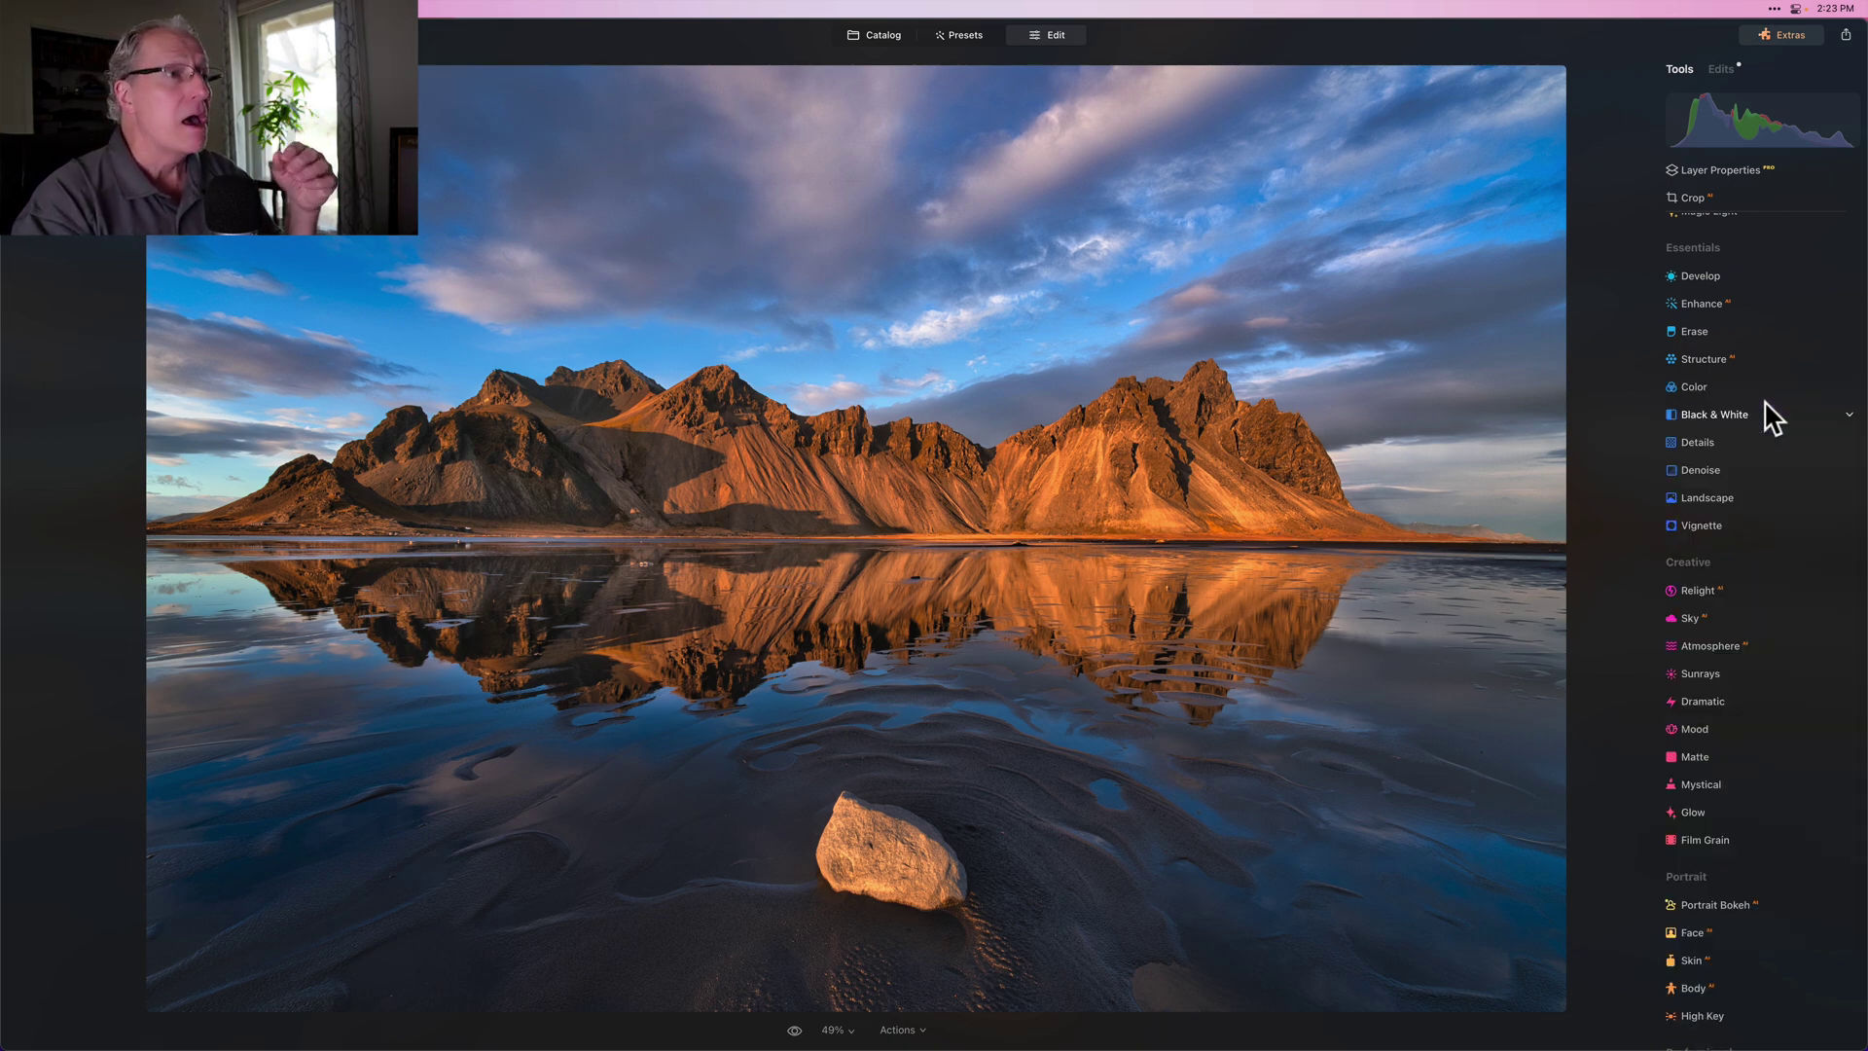
# Add a global Develop adjustment with Smart Contrast 22, Highlights -10 and Shadows 23, comparing the effect before finishing it.
pyautogui.click(1712, 416)
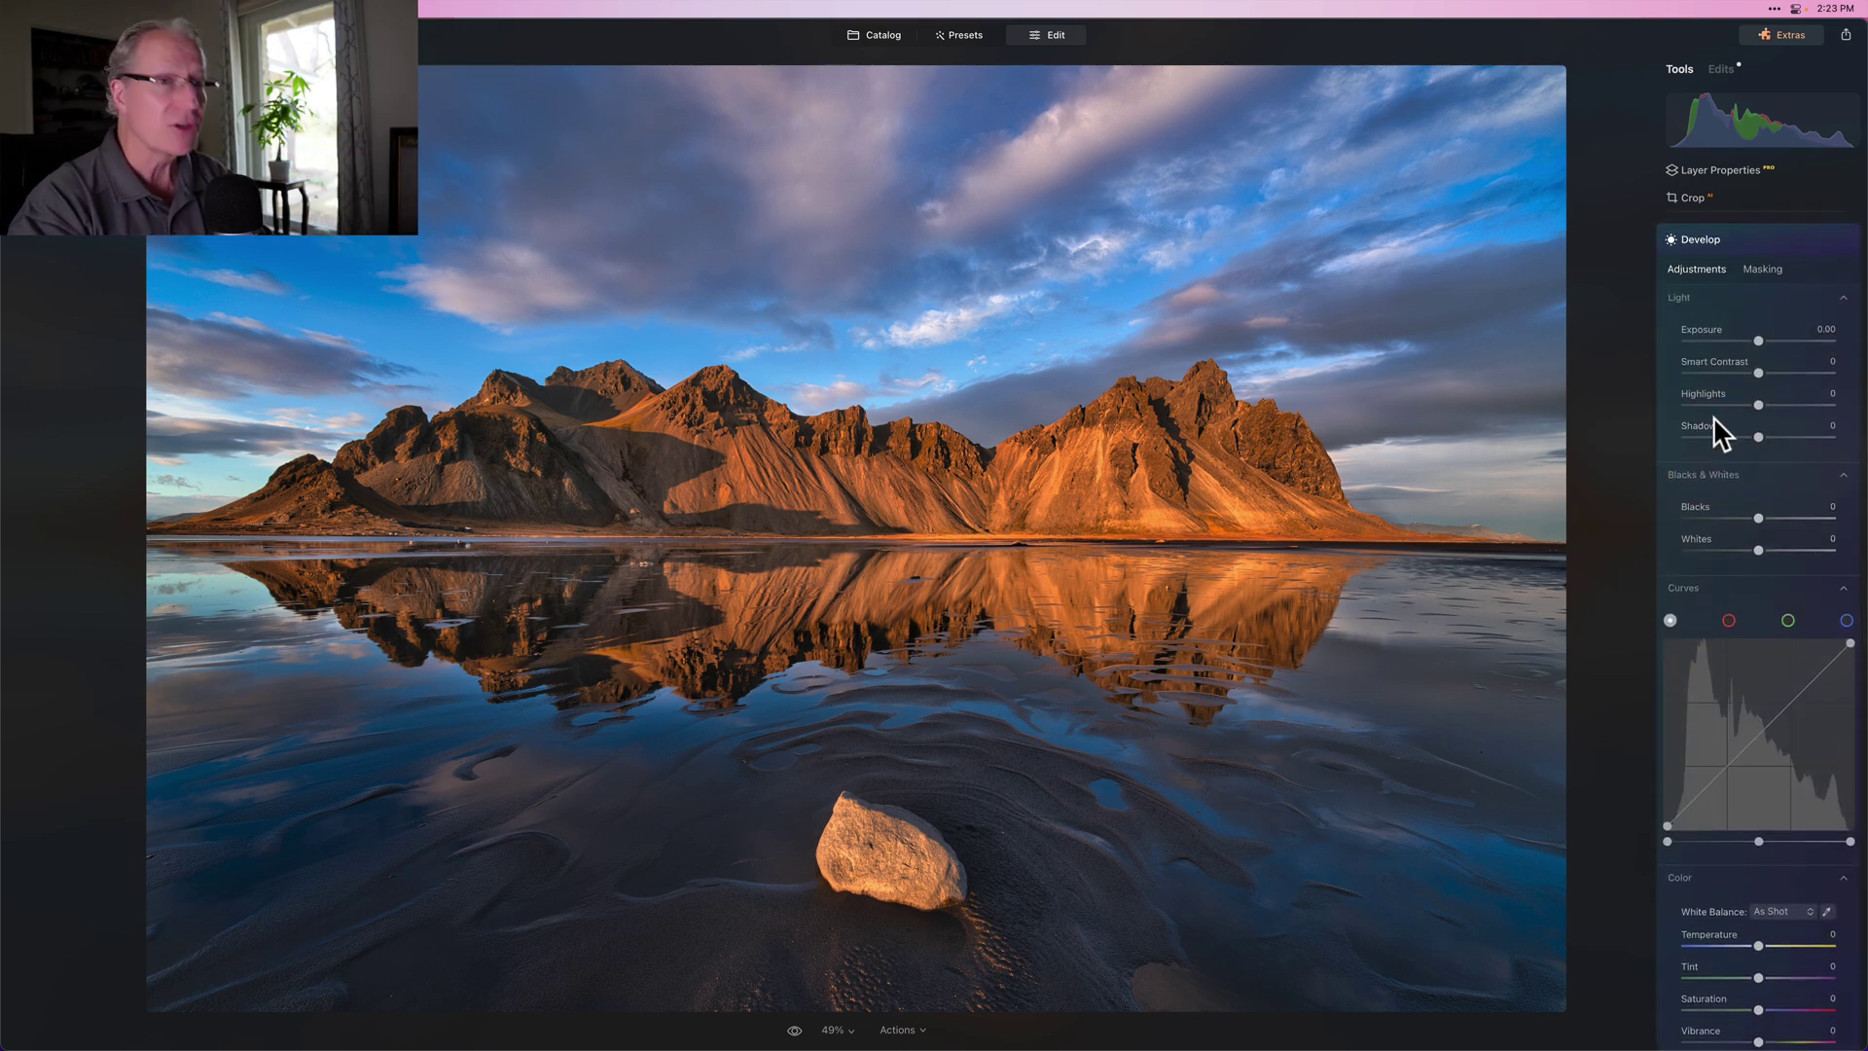
pyautogui.moveTo(1759, 371); pyautogui.dragTo(1764, 370)
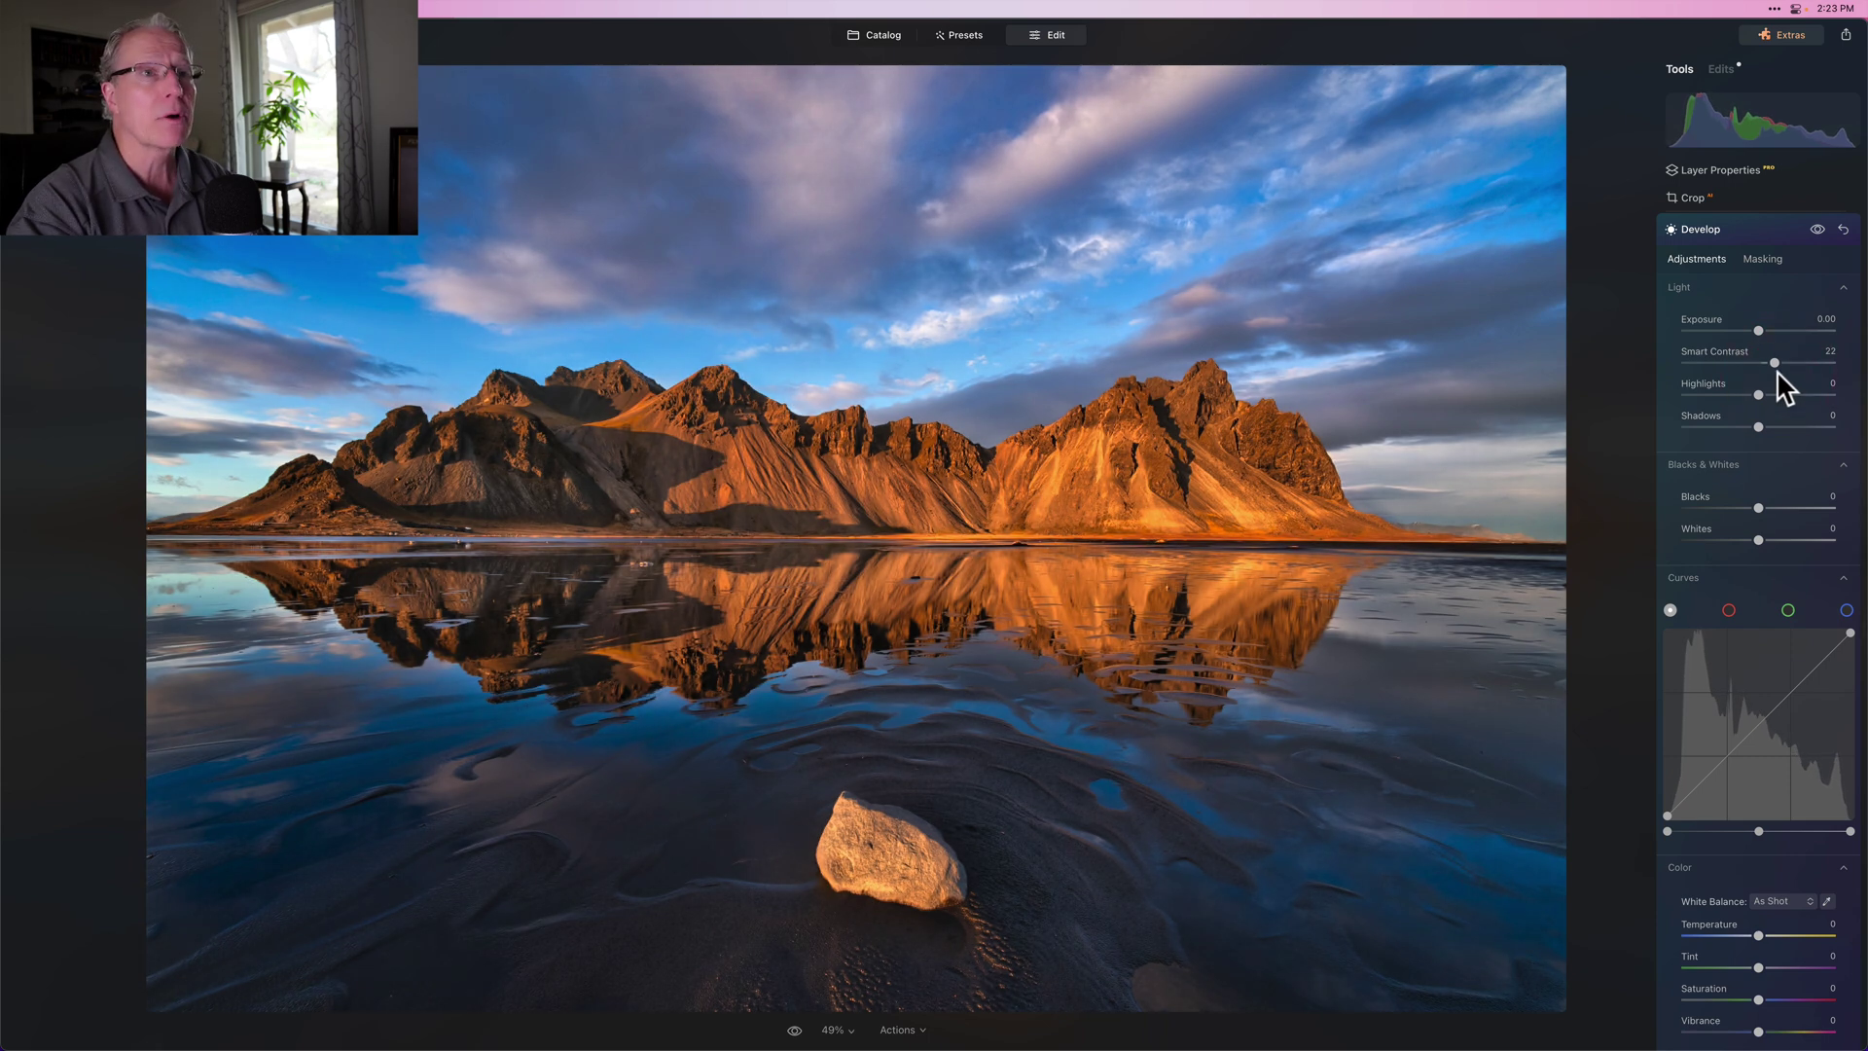
pyautogui.moveTo(1758, 394); pyautogui.dragTo(1777, 426)
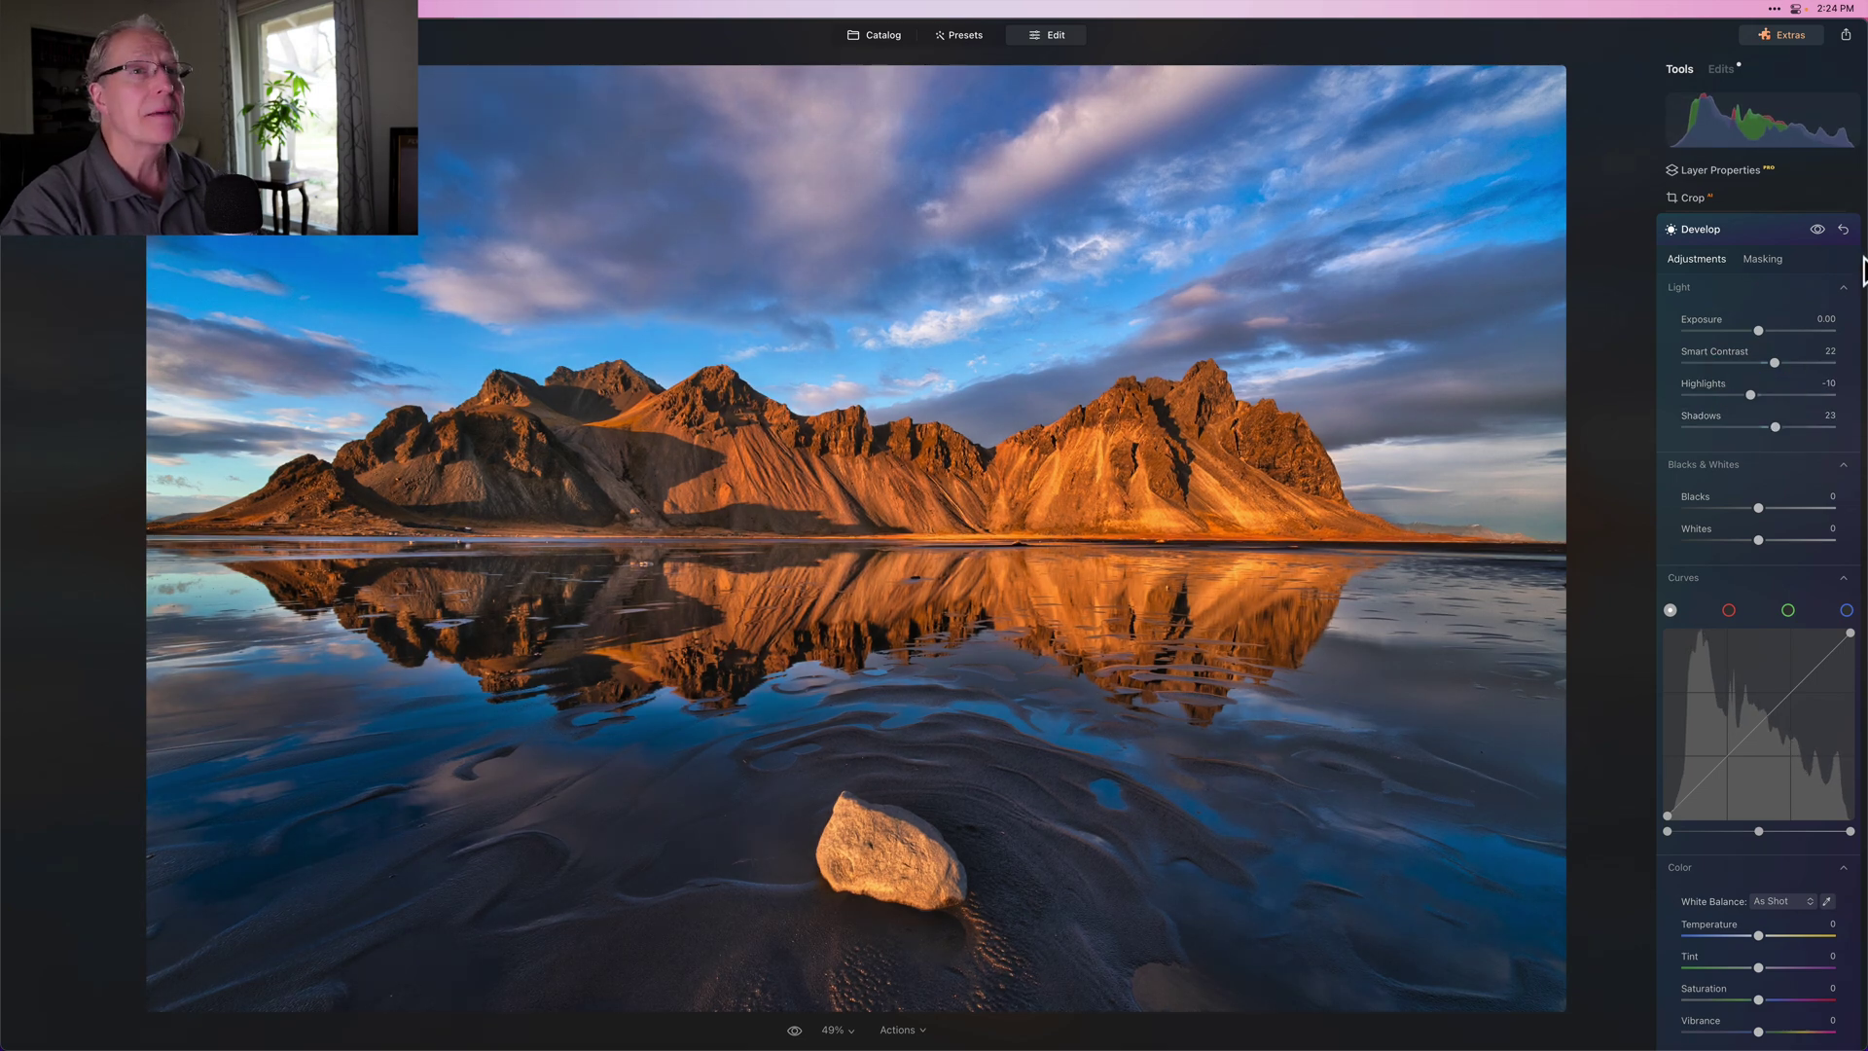
pyautogui.click(1817, 231)
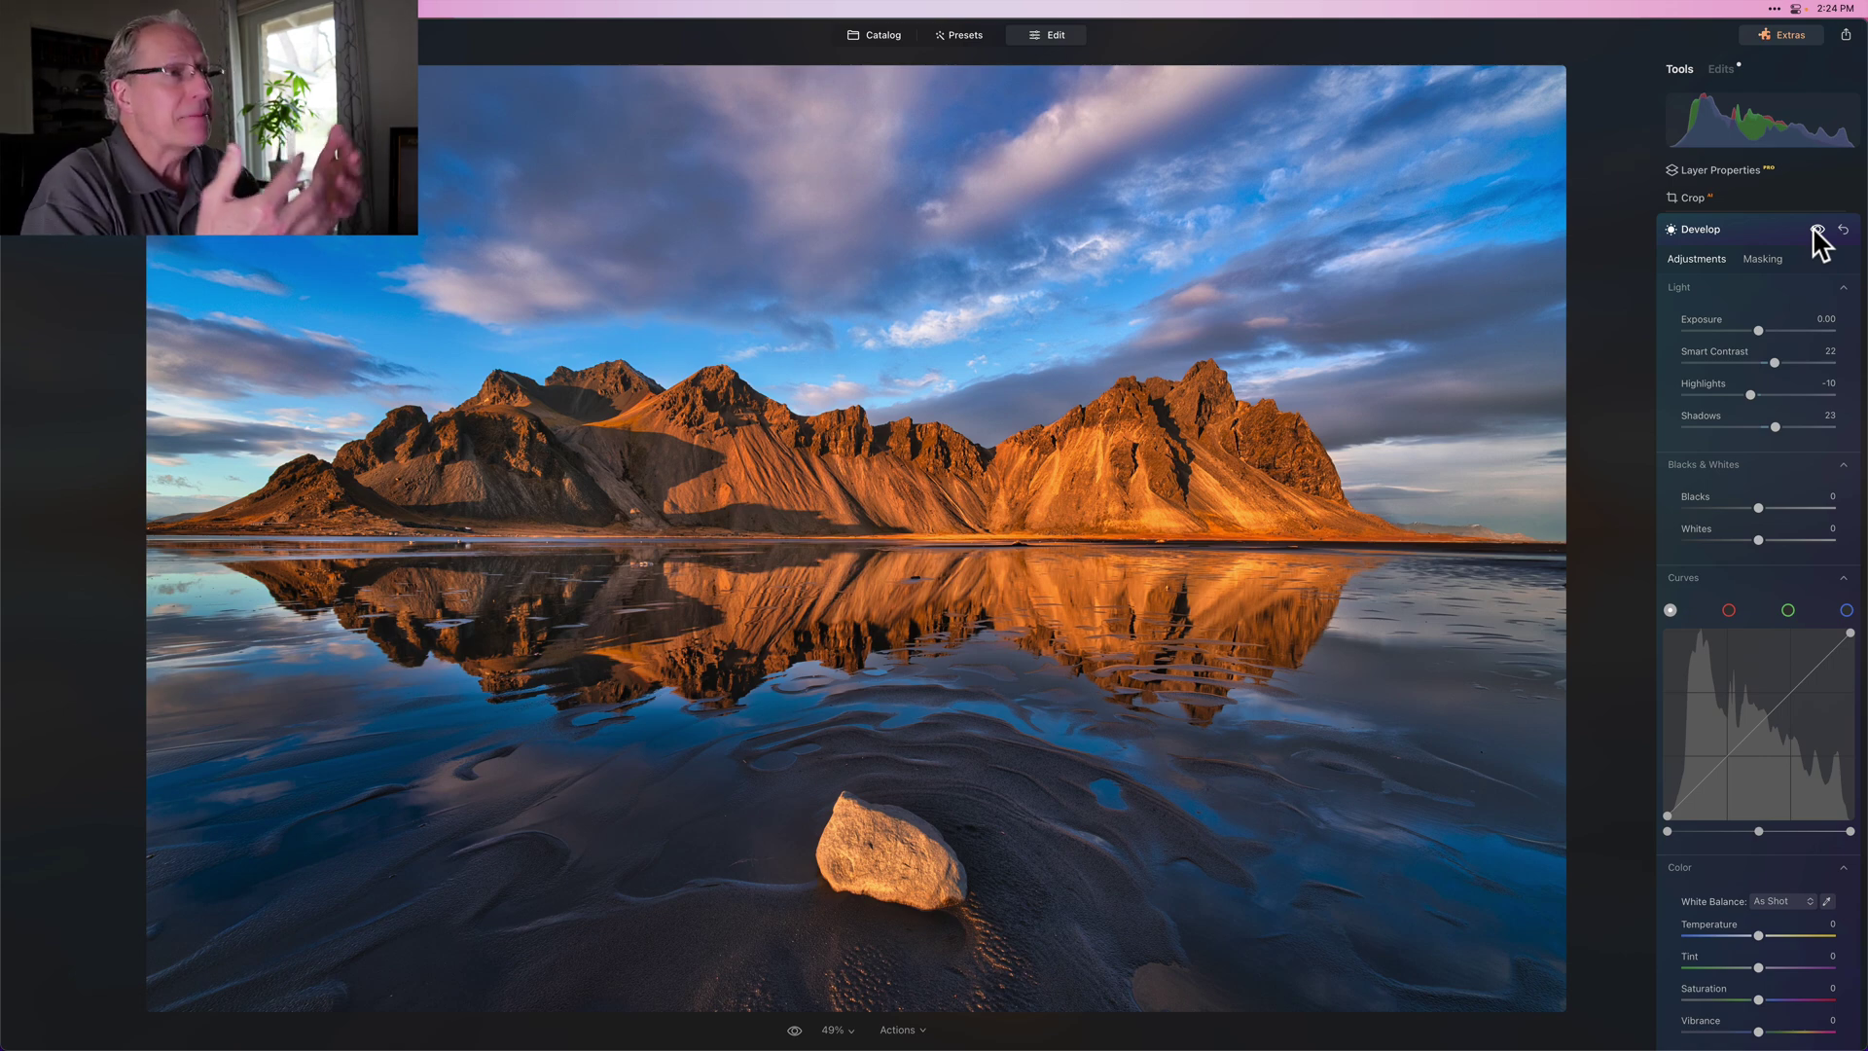
pyautogui.click(1765, 226)
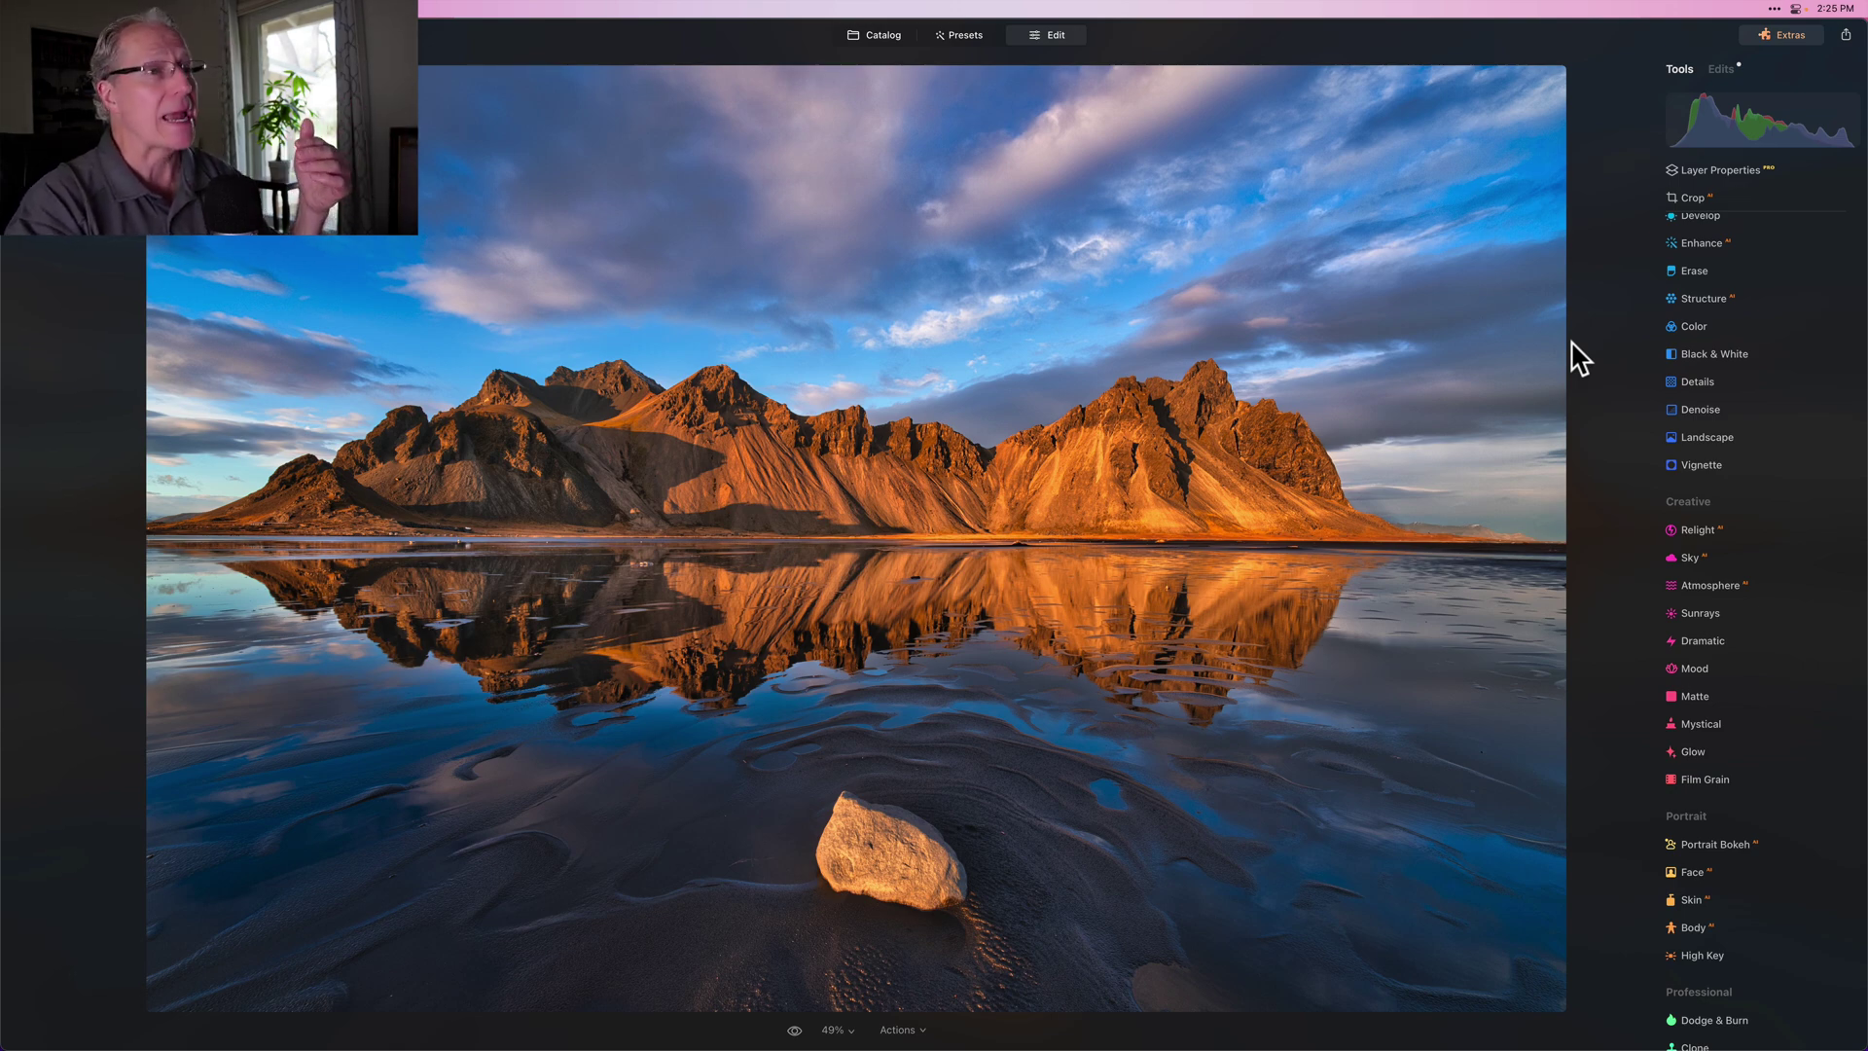
# Compare the fully edited photo with the original version twice.
pyautogui.press('\\')
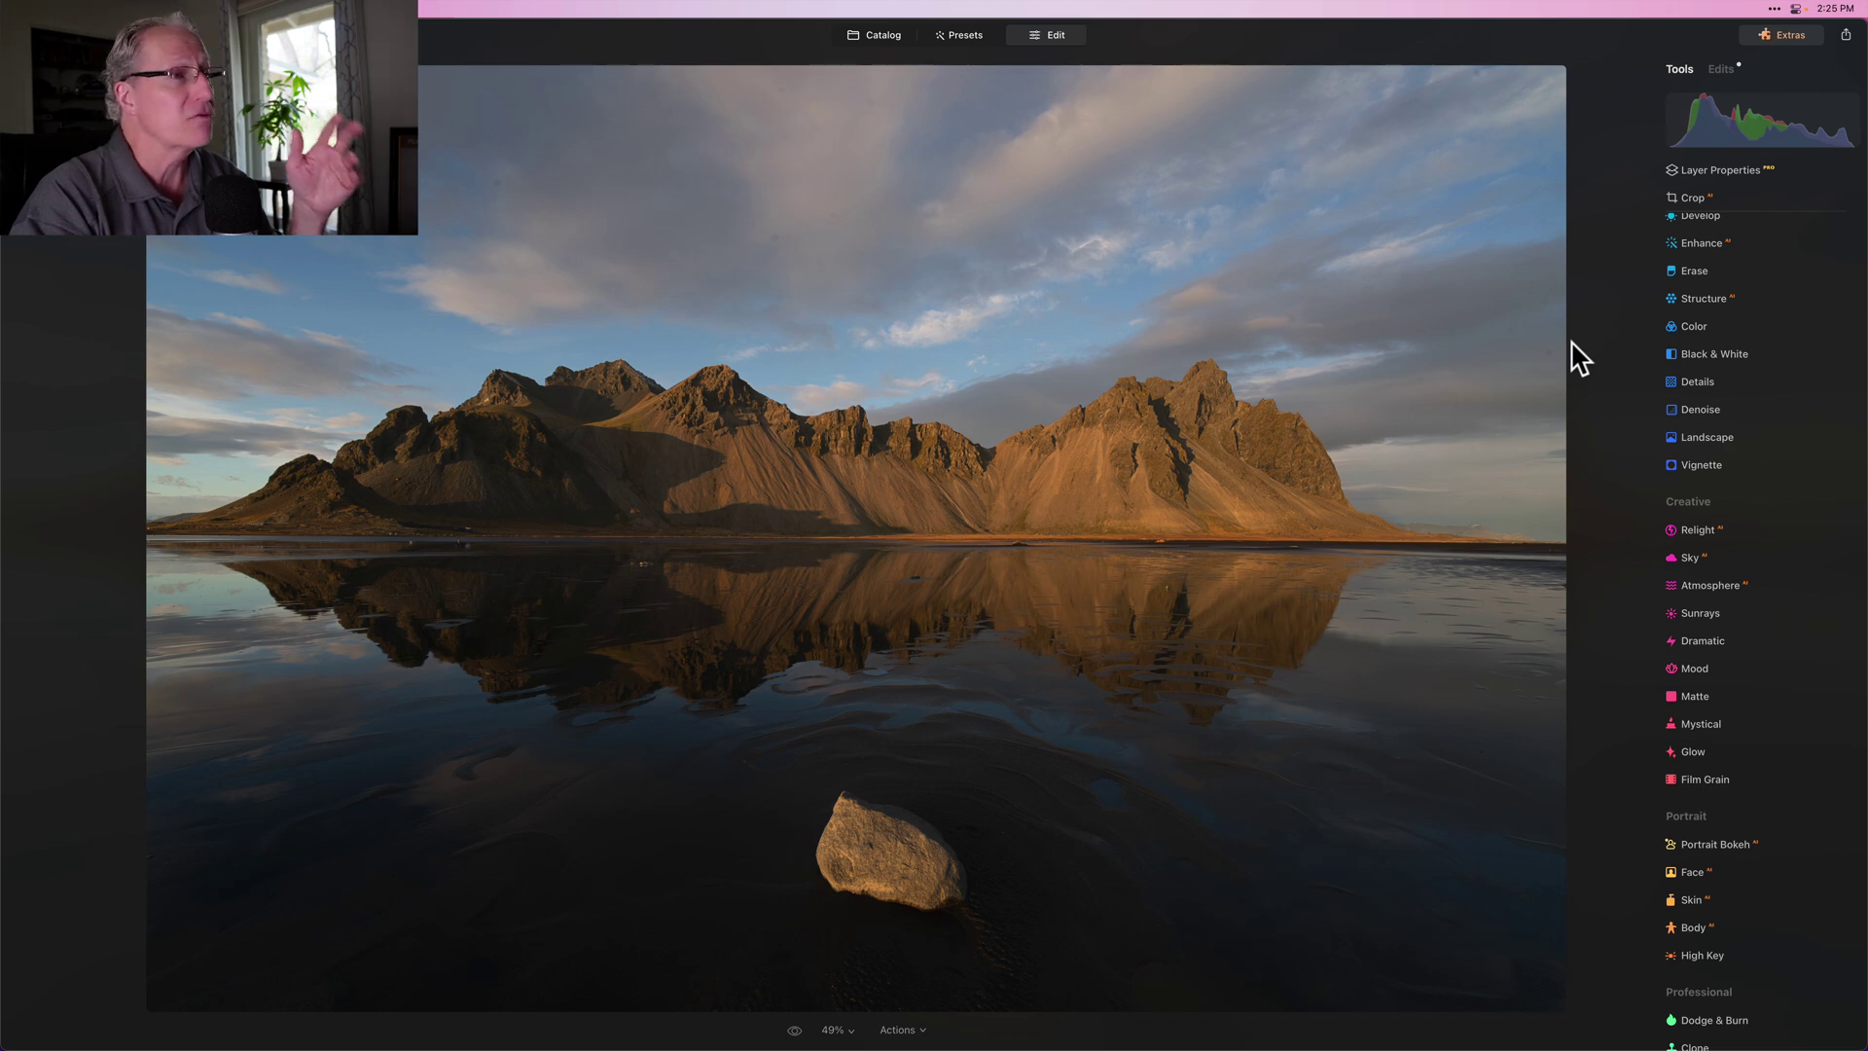
pyautogui.press('\\')
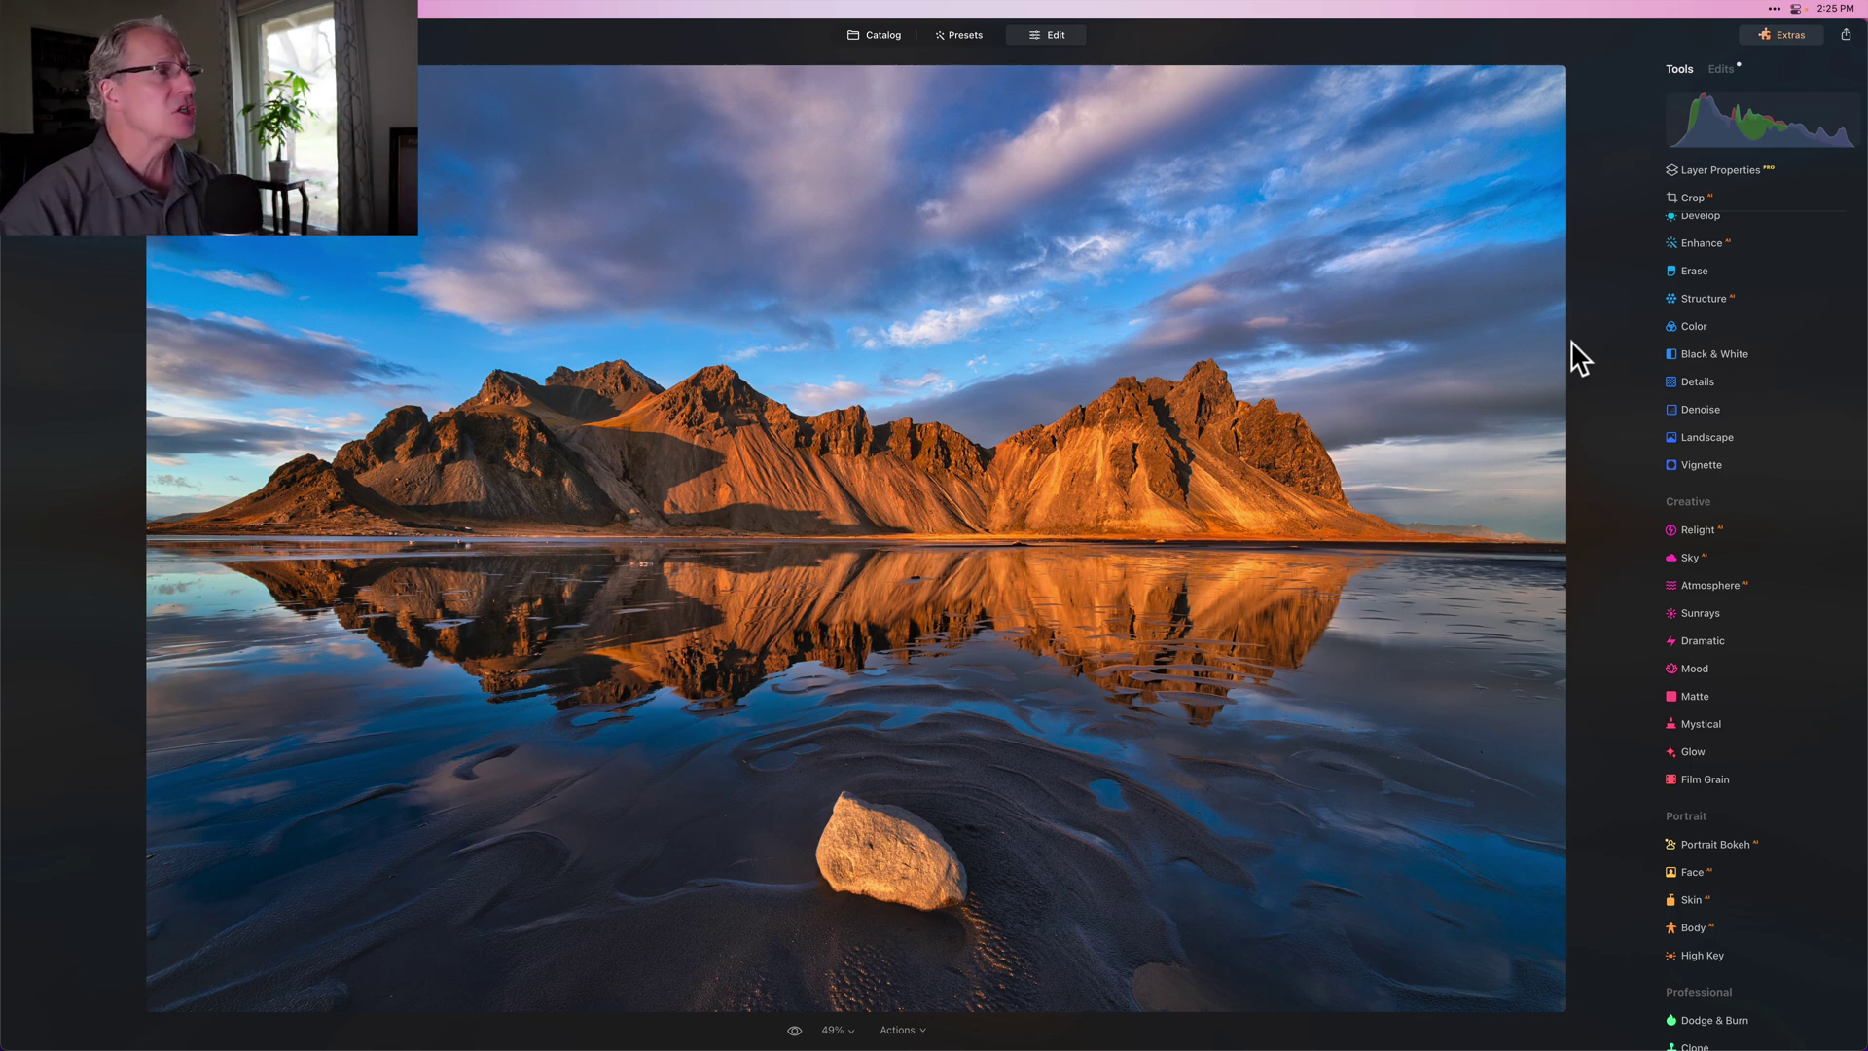
pyautogui.press('\\')
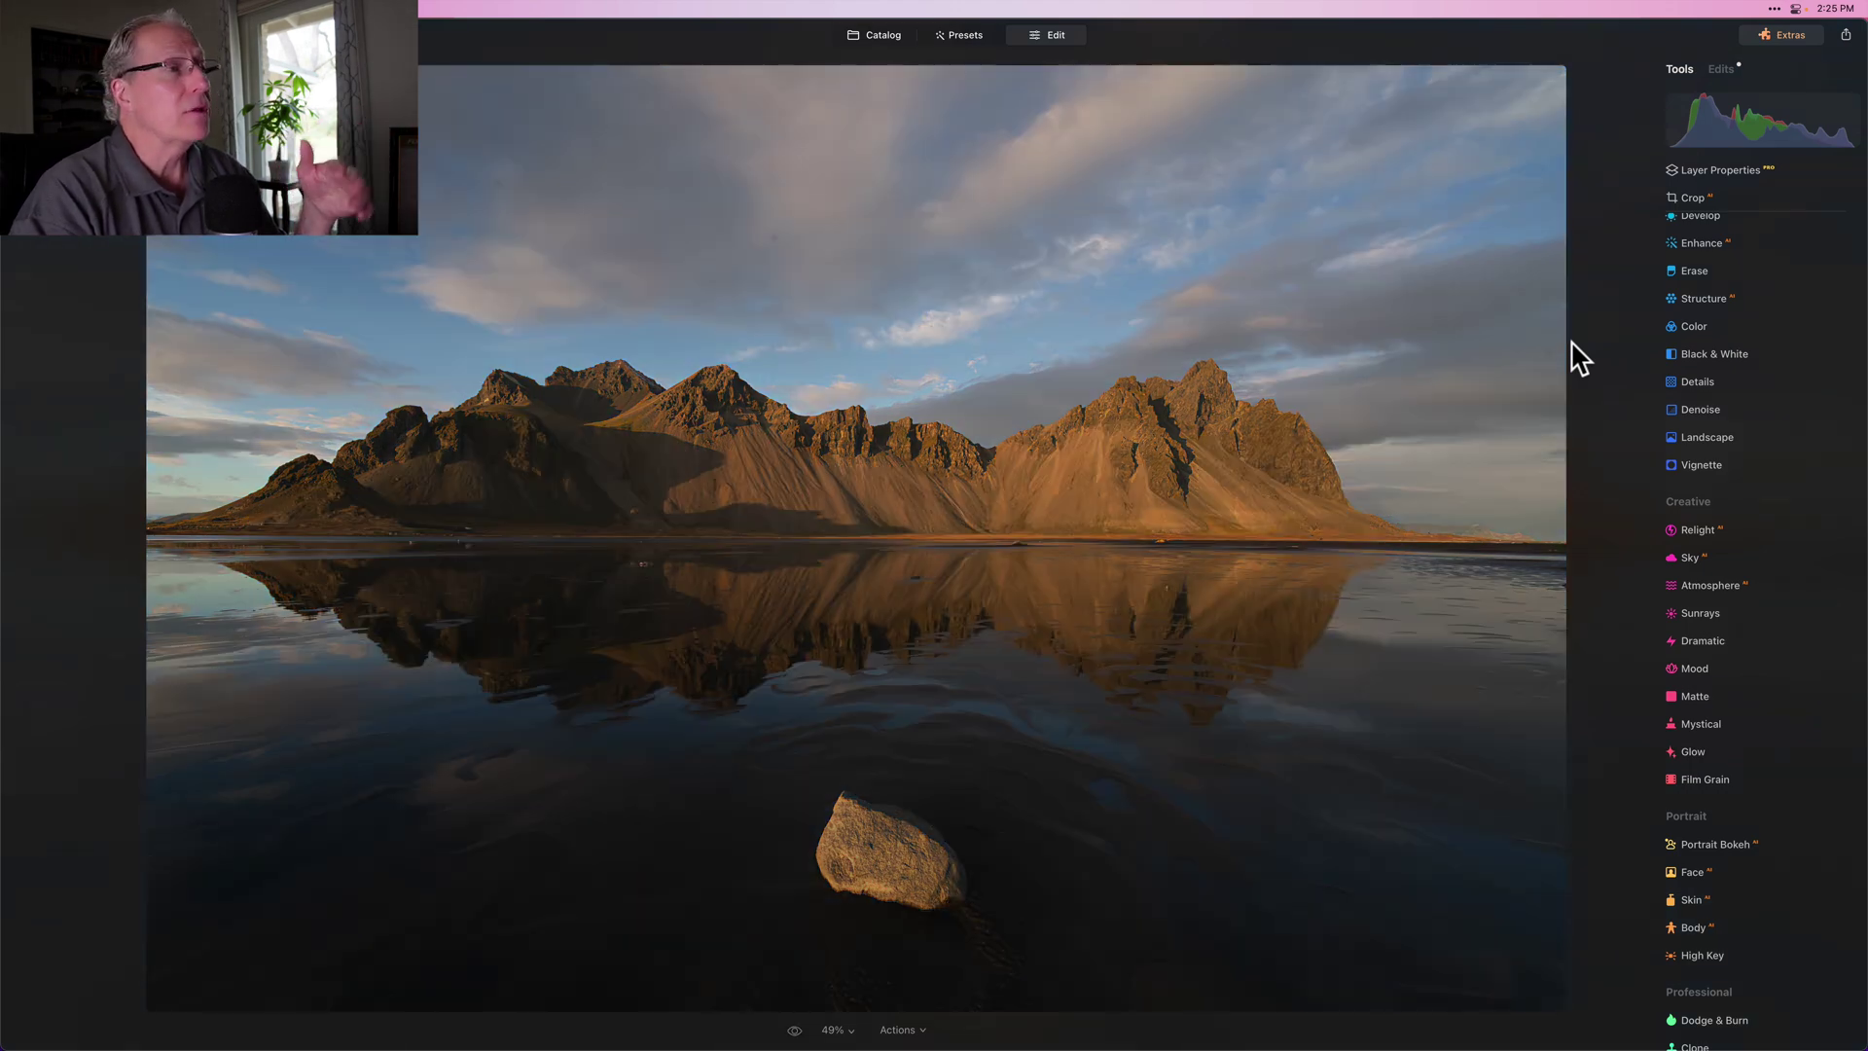
pyautogui.press('\\')
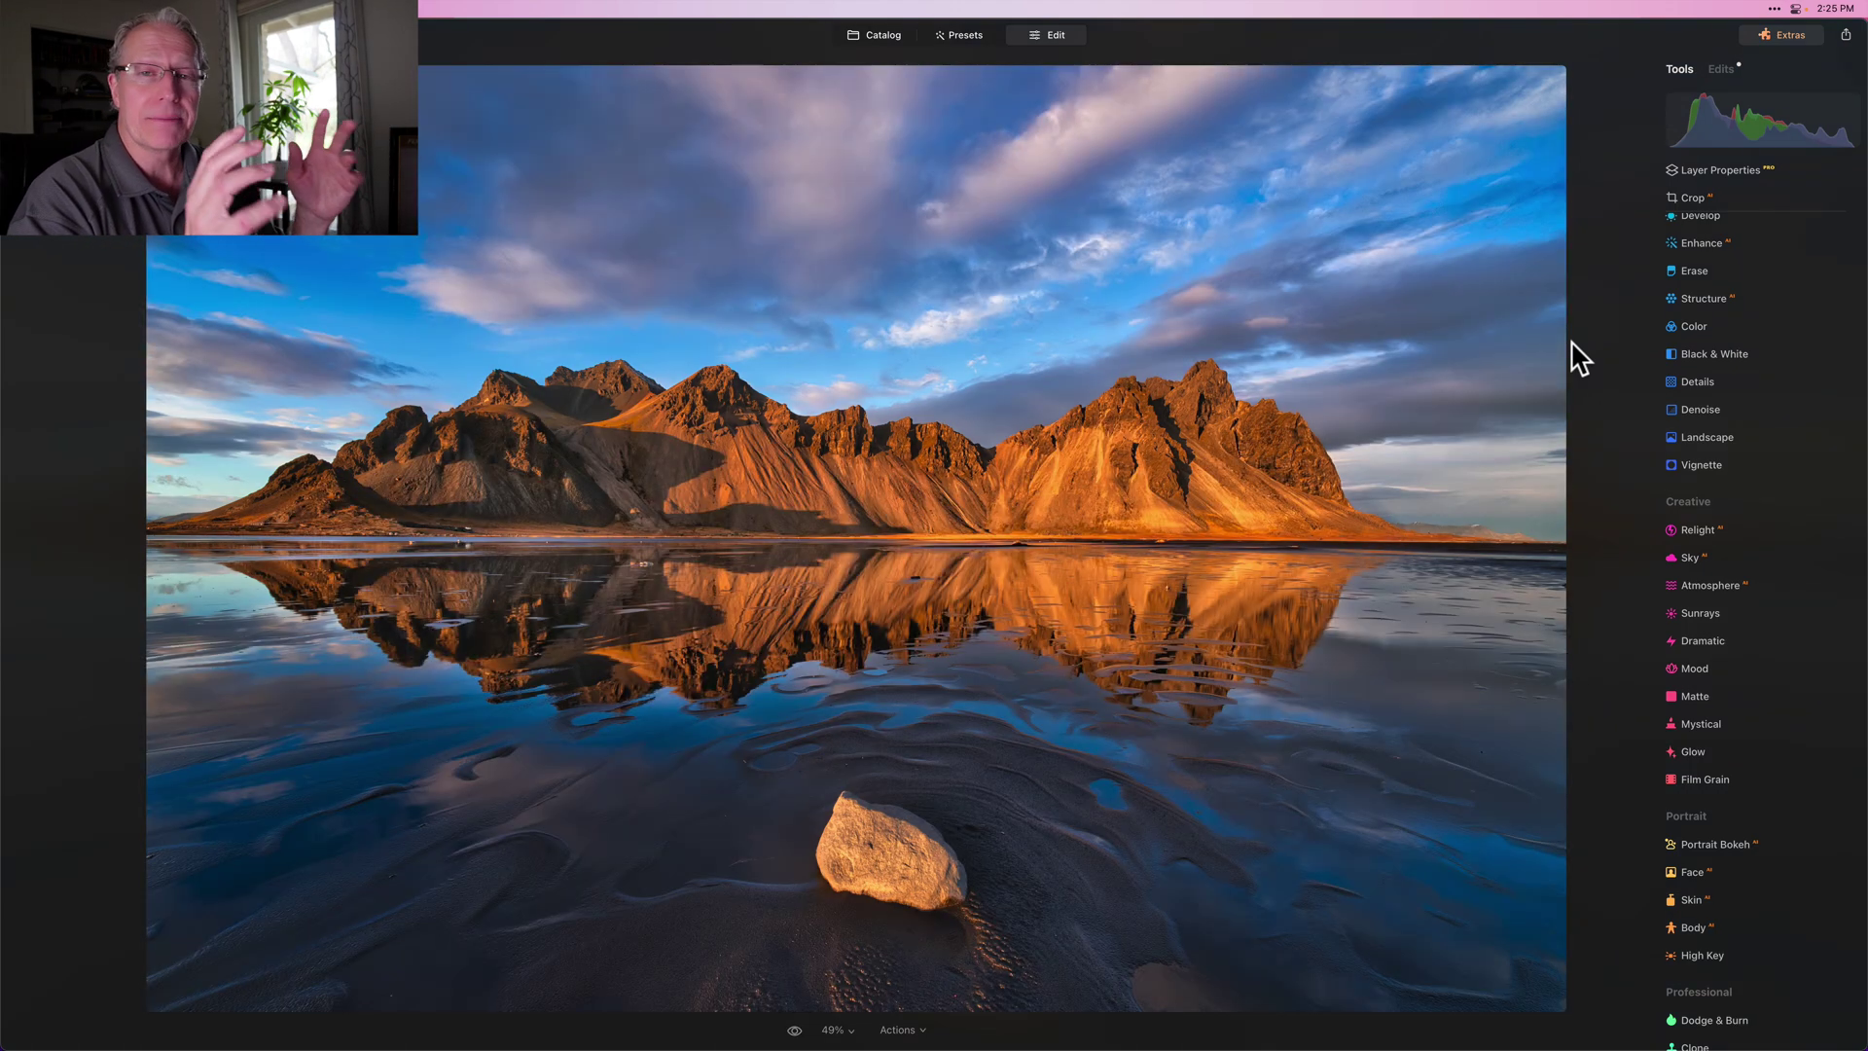